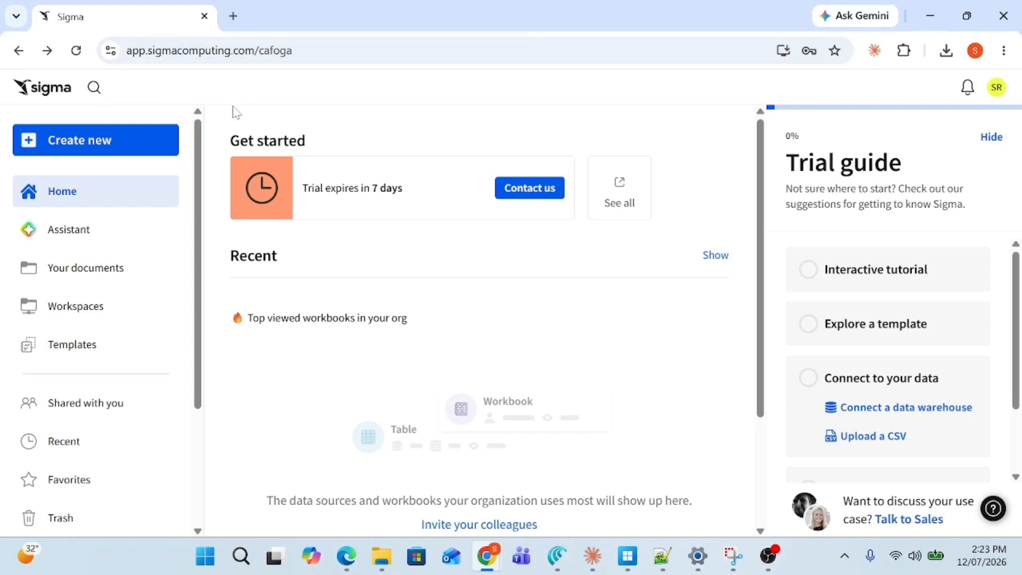
# Create a new data model and start adding a table element to its first page.
pyautogui.click(94, 151)
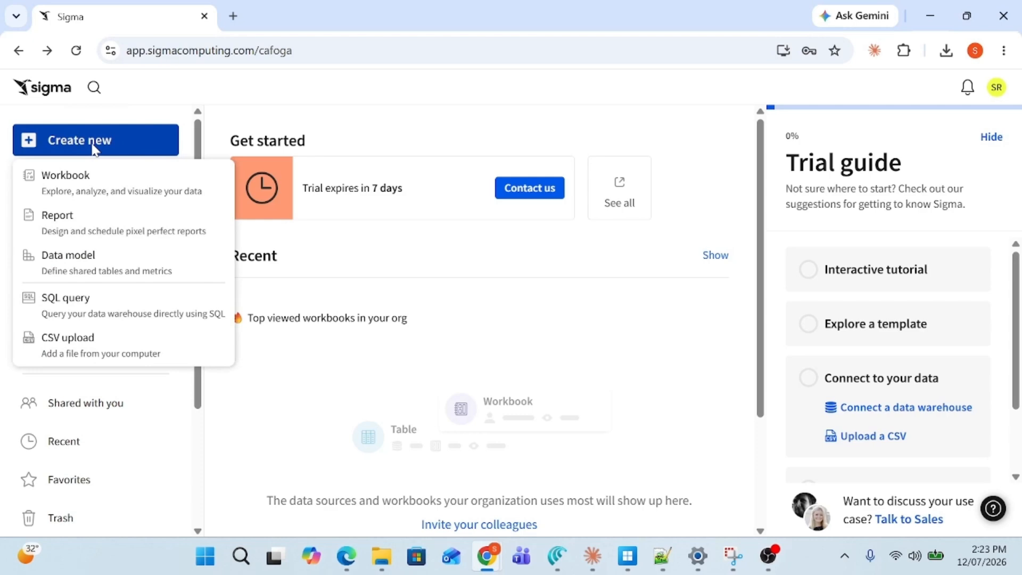
pyautogui.click(87, 272)
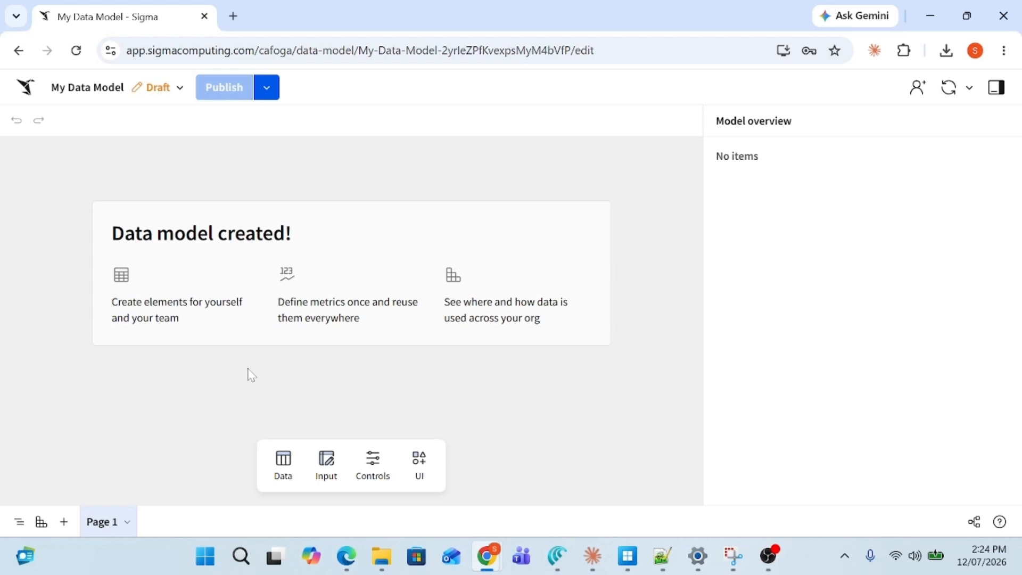
pyautogui.click(275, 482)
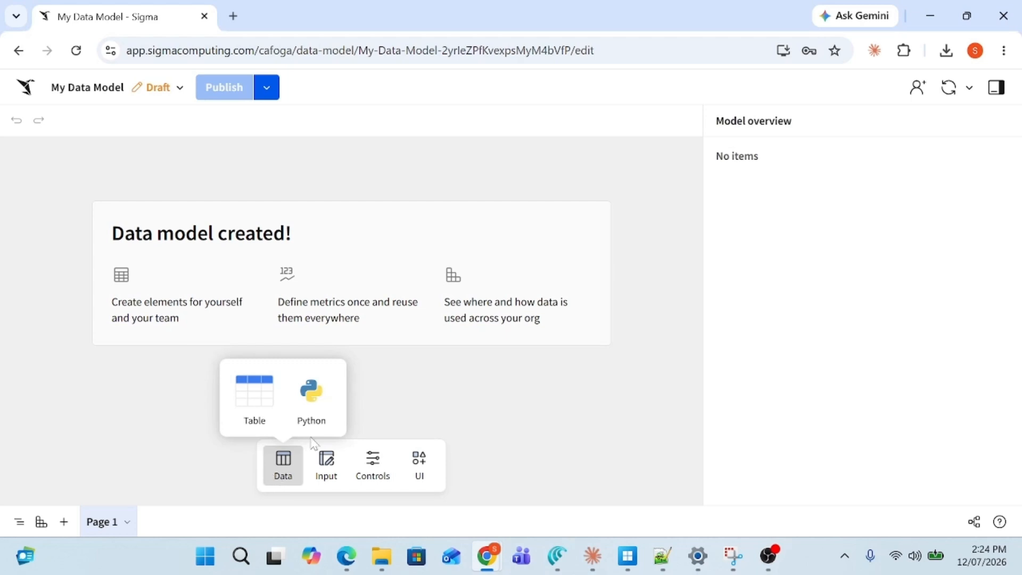
pyautogui.click(260, 400)
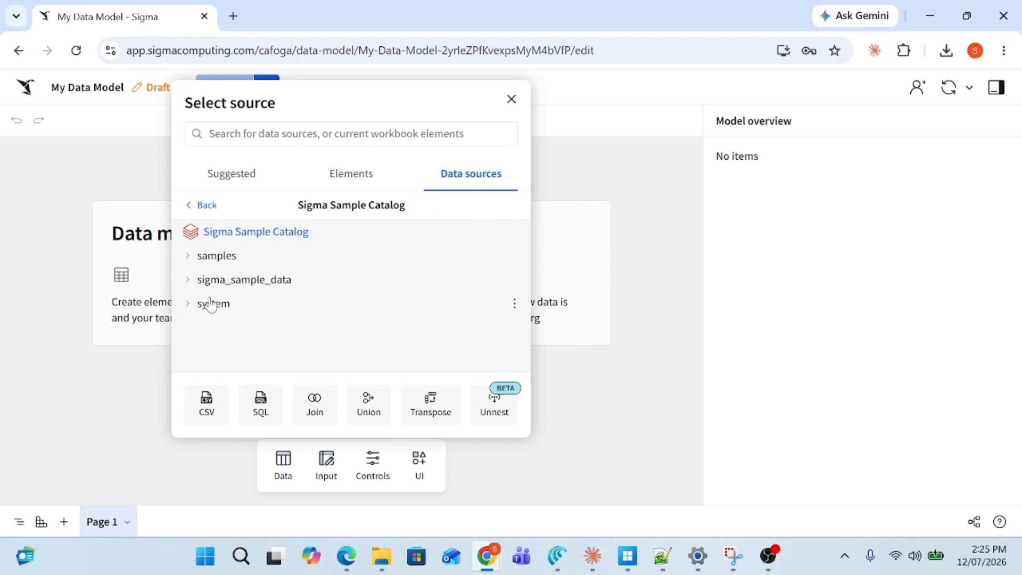
# Choose f_point_of_sale from retail__plugs_electronics in sigma_sample_data as the table's source.
pyautogui.click(188, 280)
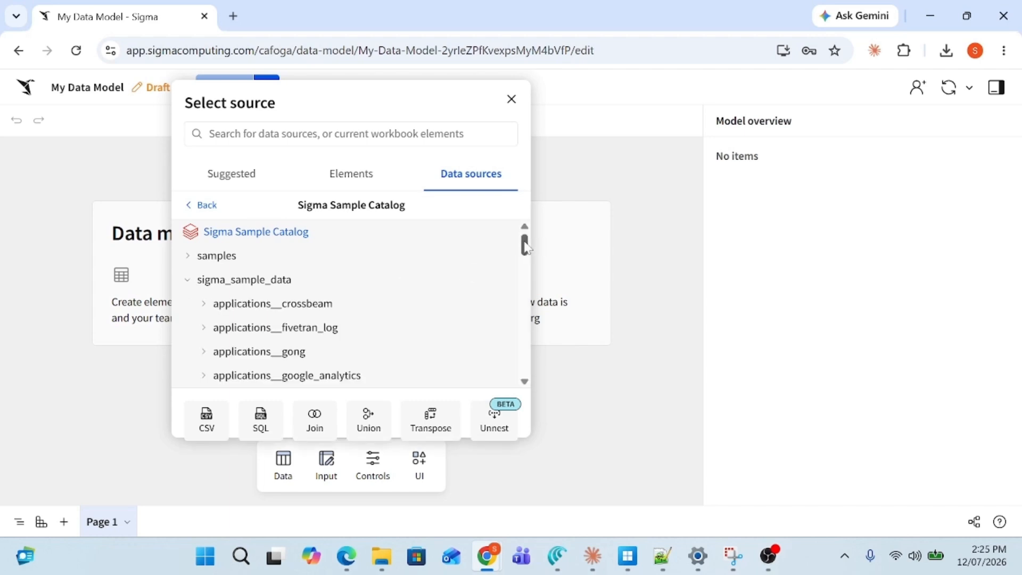
pyautogui.moveTo(526, 248); pyautogui.dragTo(528, 367)
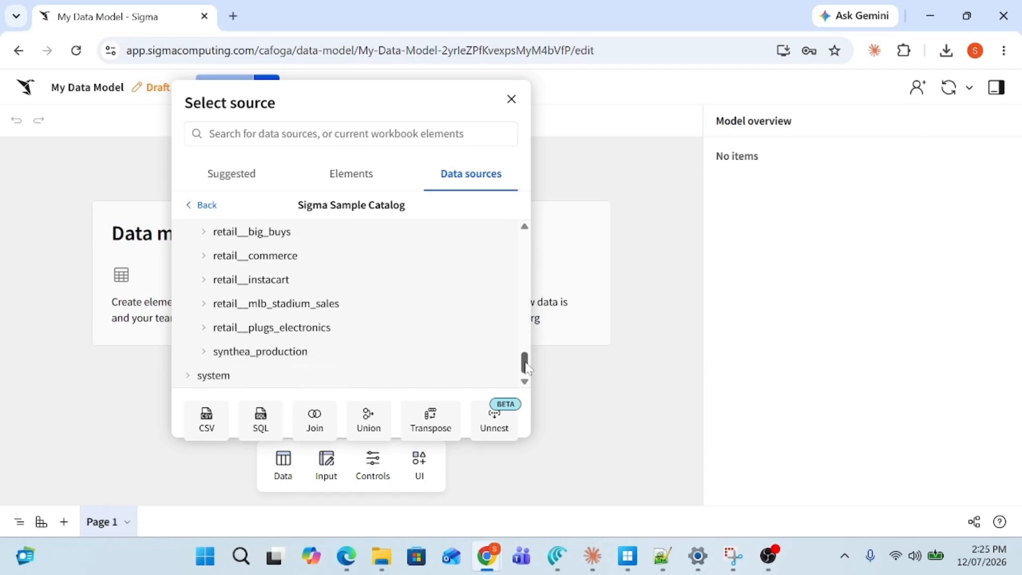
pyautogui.click(204, 329)
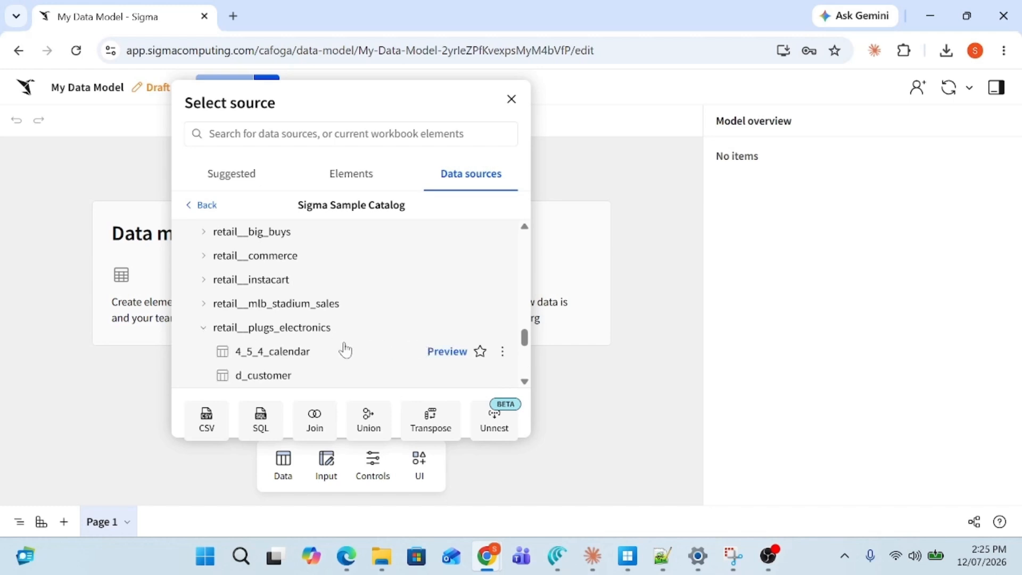
pyautogui.moveTo(530, 337); pyautogui.dragTo(538, 360)
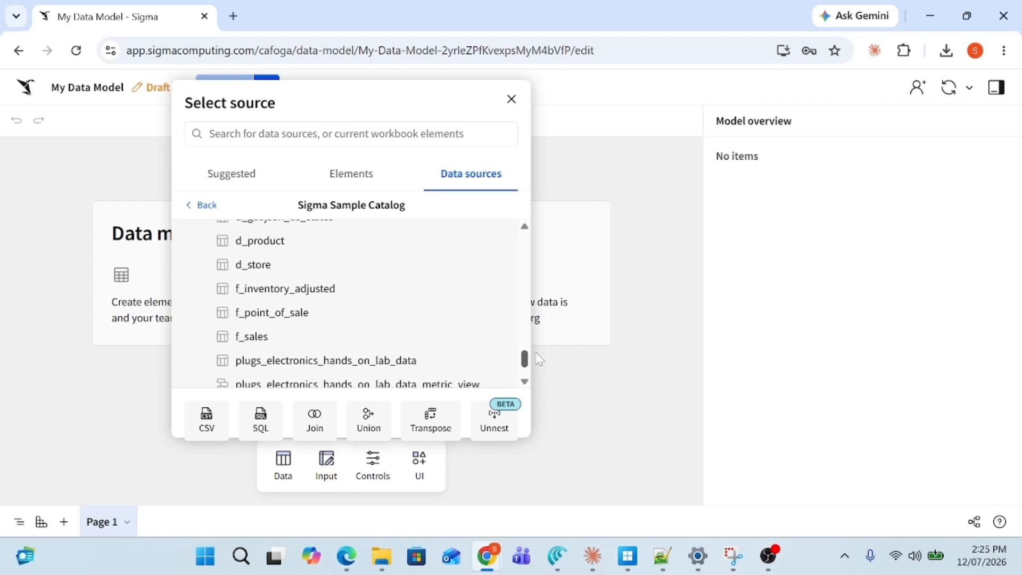
pyautogui.moveTo(538, 359)
pyautogui.mouseDown()
pyautogui.moveTo(540, 336)
pyautogui.moveTo(546, 357)
pyautogui.mouseUp()
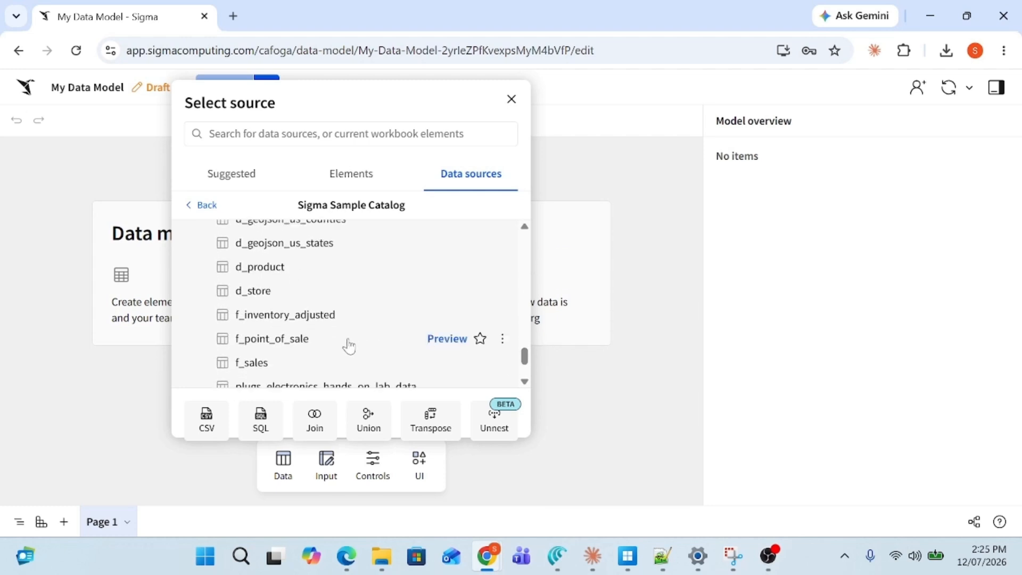
pyautogui.click(307, 347)
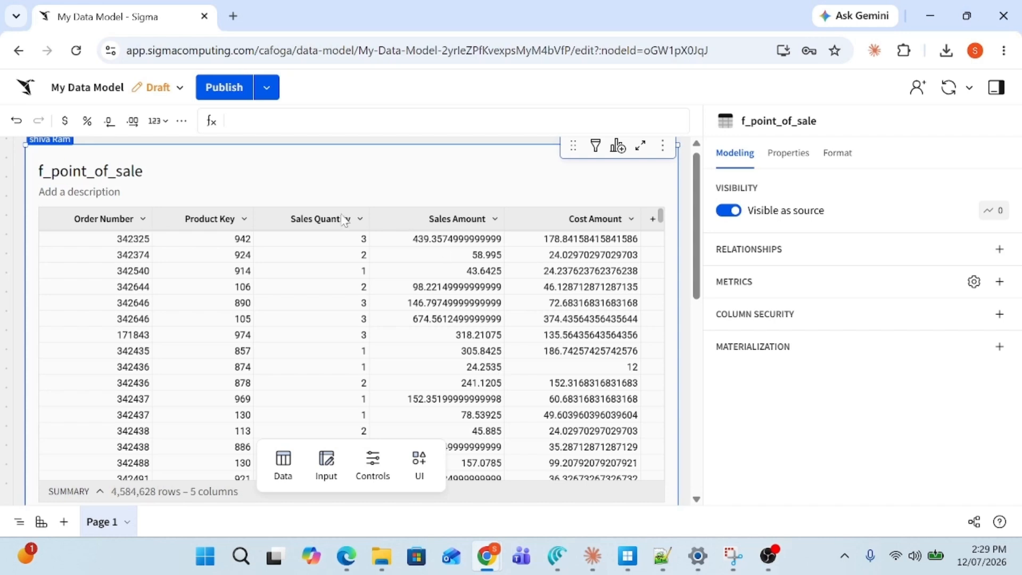
# Add a calculated column after Sales Amount with the formula [Sales Amount]*[Sales Quantity].
pyautogui.click(494, 219)
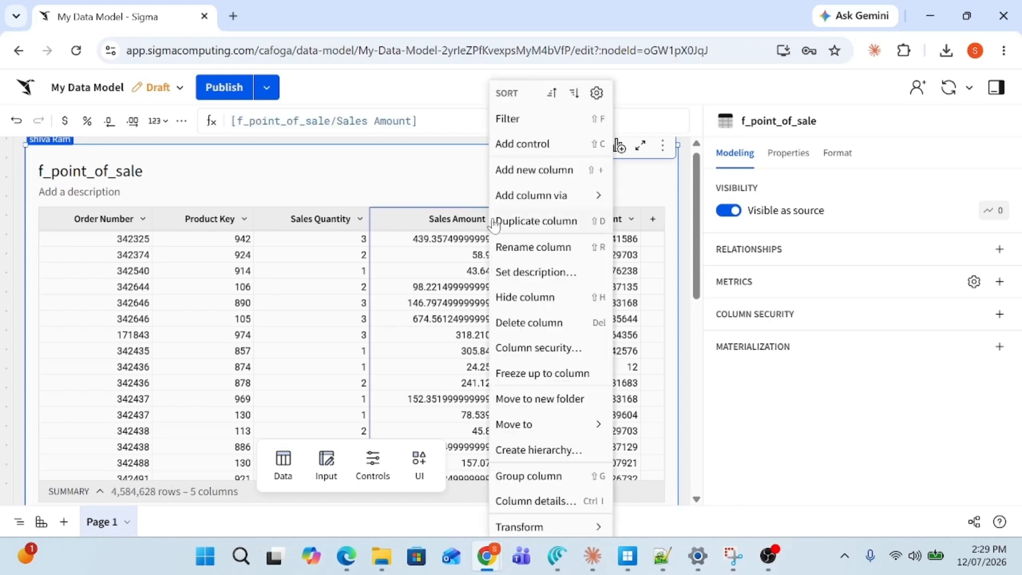
pyautogui.click(534, 172)
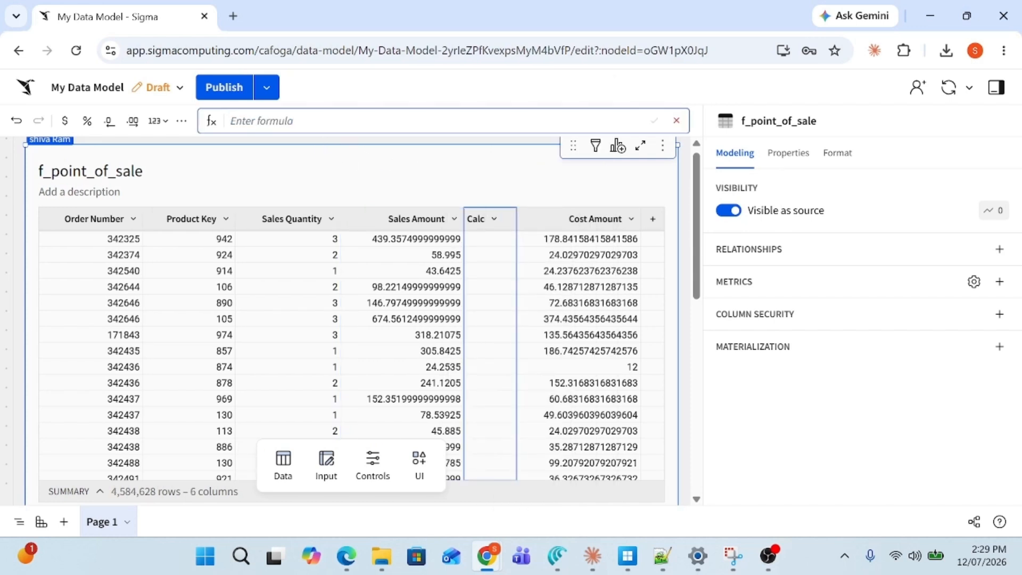
pyautogui.write('sale')
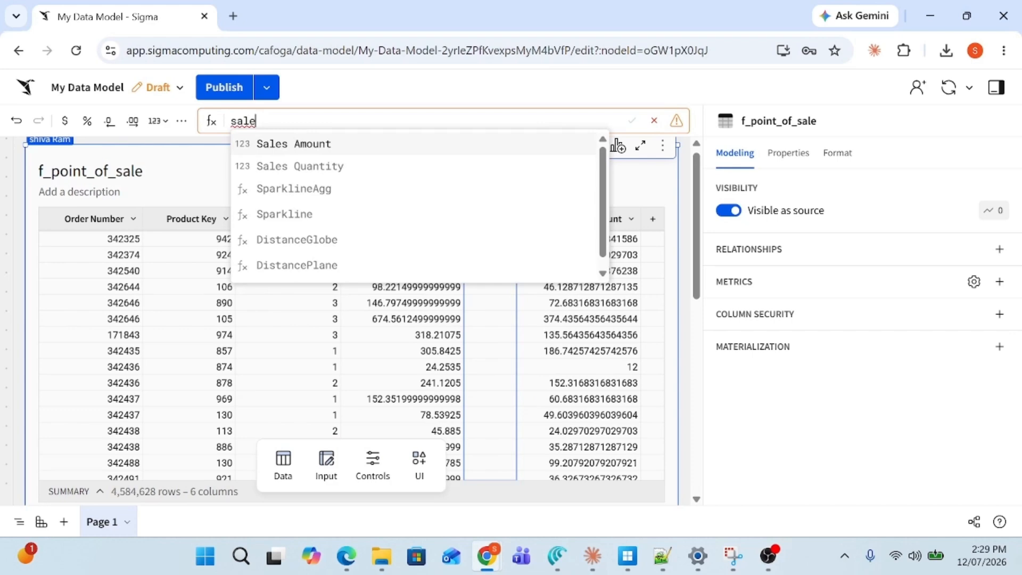
pyautogui.click(297, 144)
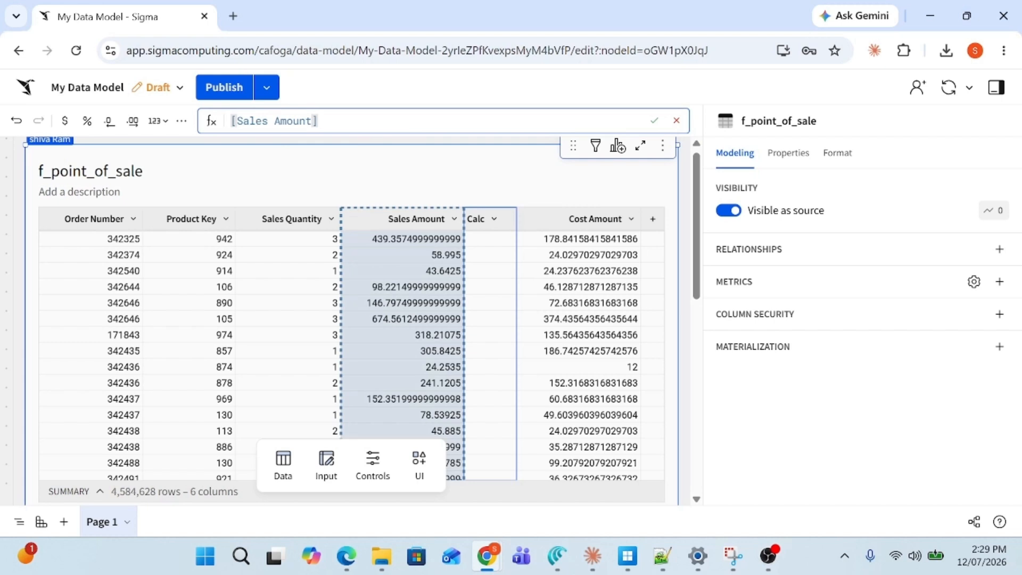
pyautogui.write('*sales')
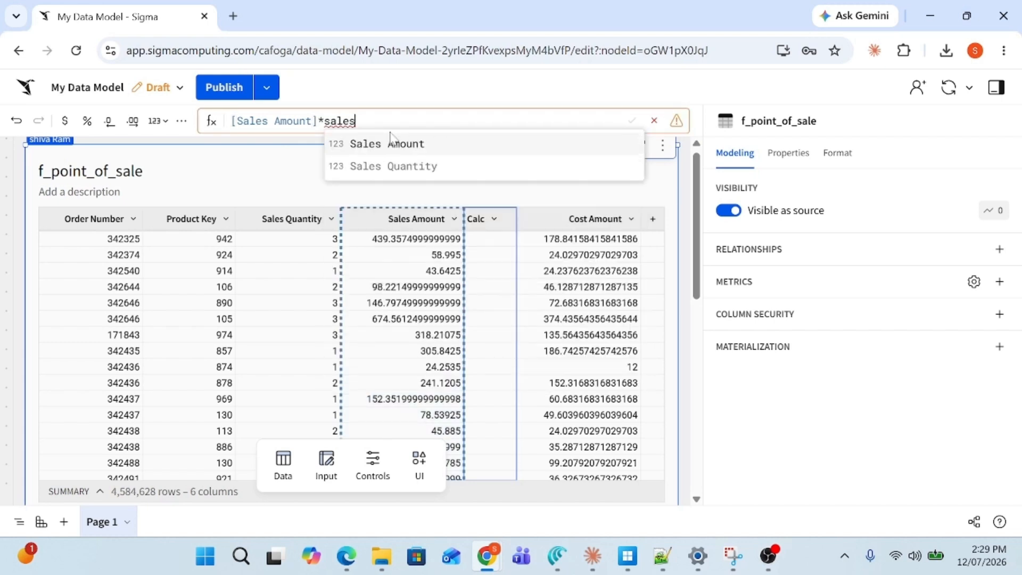
pyautogui.click(410, 166)
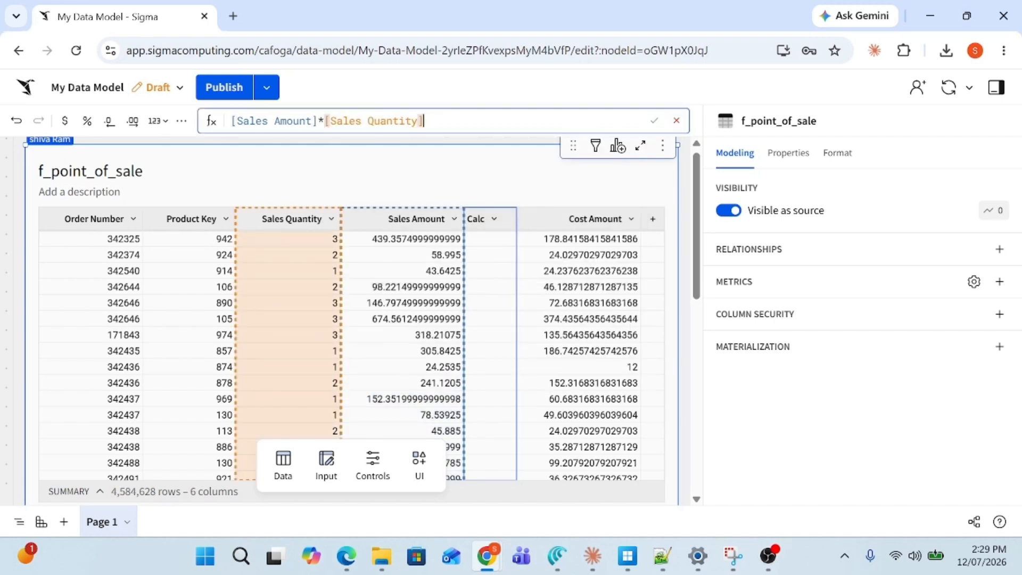
pyautogui.click(653, 122)
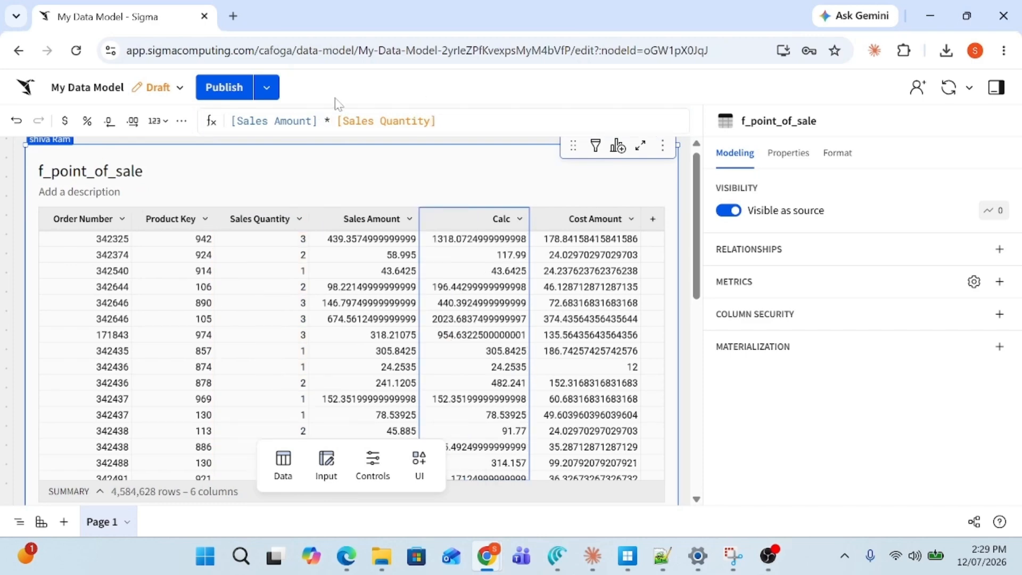
# Rename the new calculated column after Sales Amount as "sales Revenue".
pyautogui.click(520, 220)
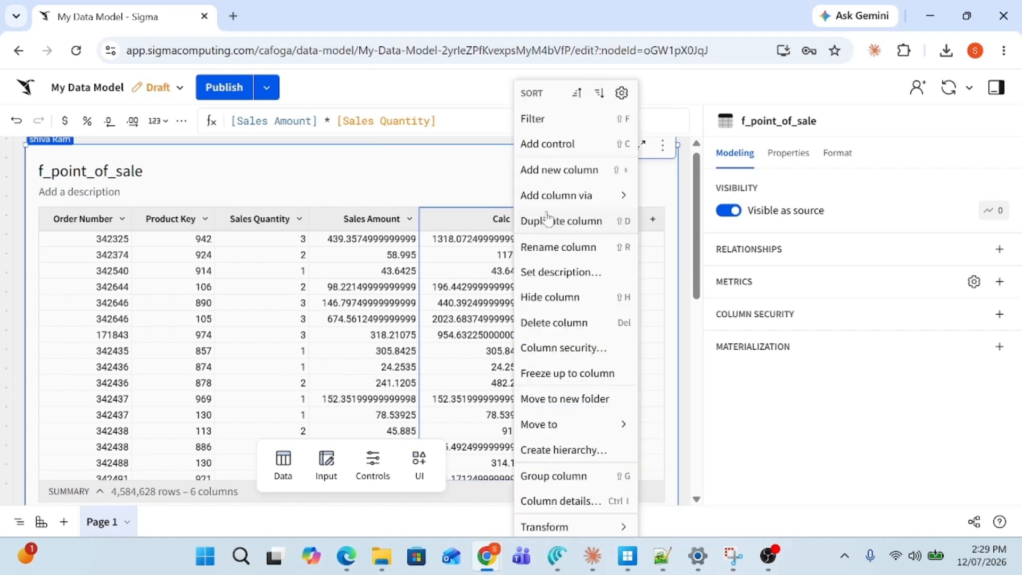
pyautogui.doubleClick(499, 226)
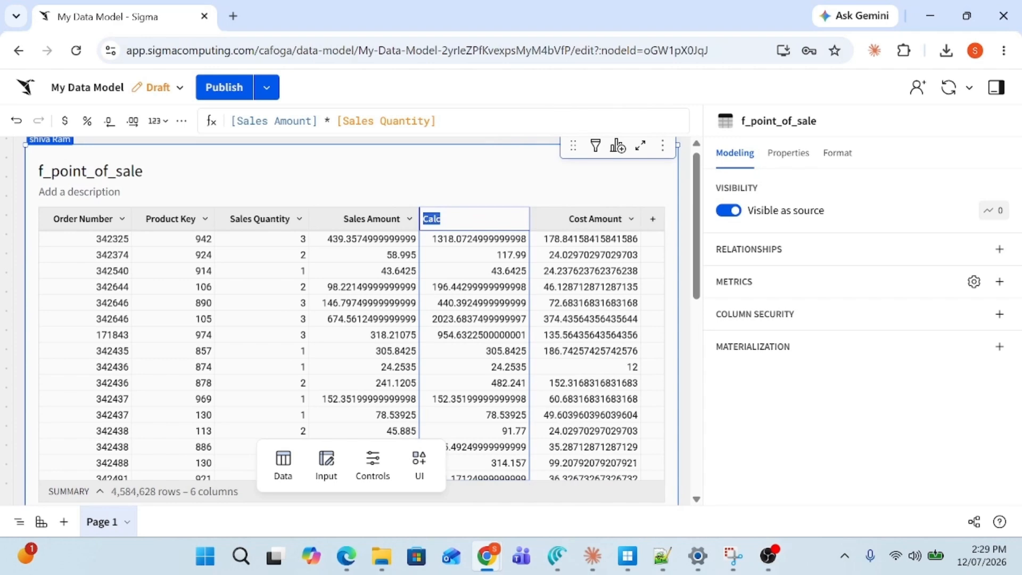
pyautogui.write('Total sales Revenue')
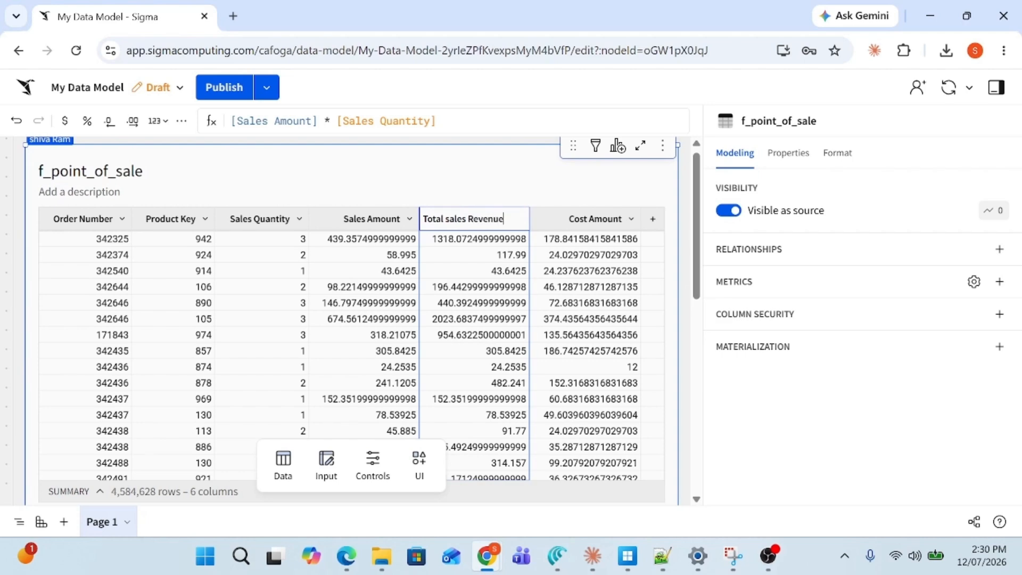
pyautogui.press('BackSpace')
pyautogui.press('BackSpace')
pyautogui.press('BackSpace')
pyautogui.press('BackSpace')
pyautogui.press('BackSpace')
pyautogui.press('BackSpace')
pyautogui.click(593, 180)
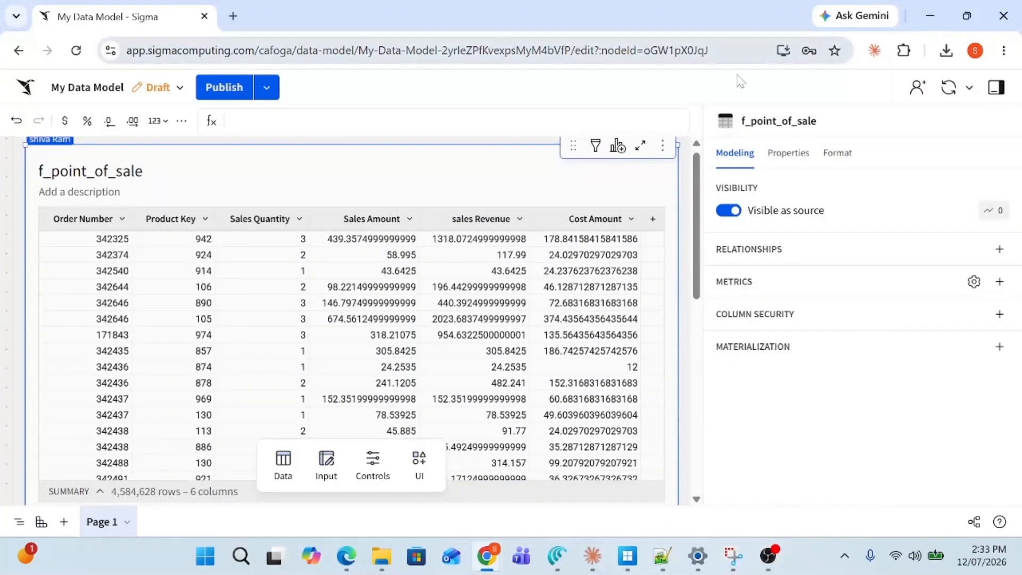
# Add a calculated column after Cost Amount with the formula [Sales Quantity]*[Cost Amount].
pyautogui.click(632, 219)
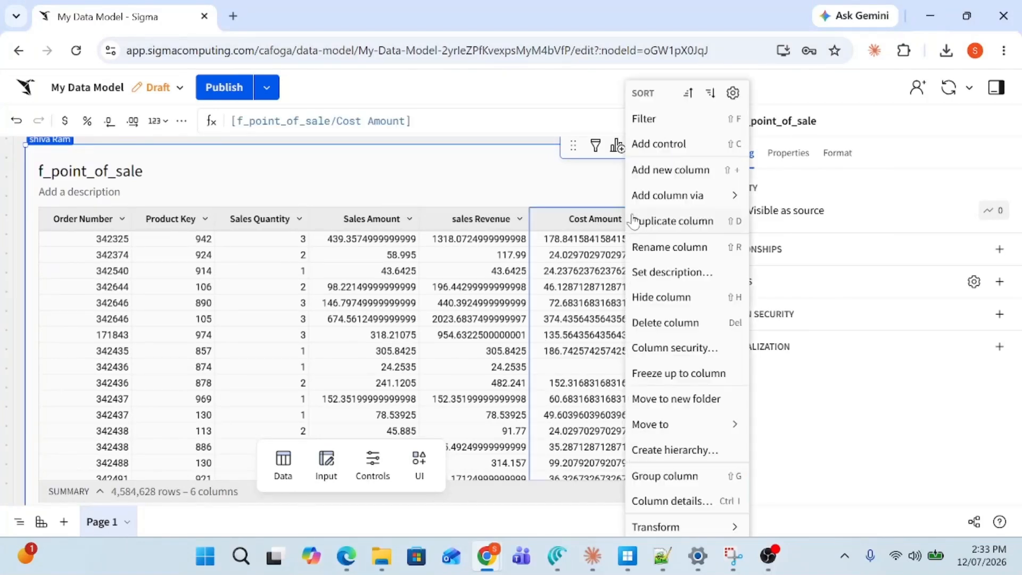
pyautogui.click(675, 170)
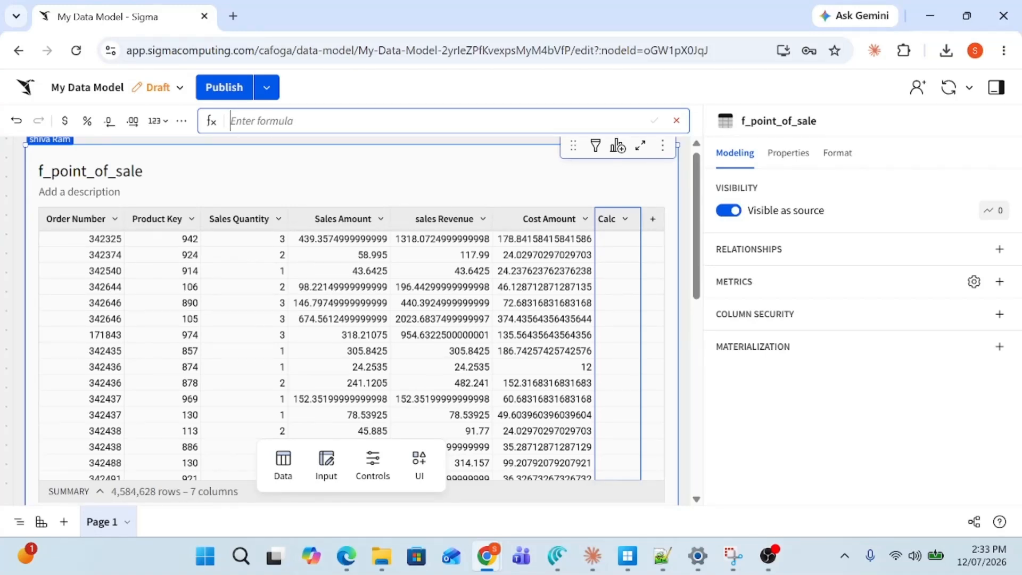
pyautogui.write('sale')
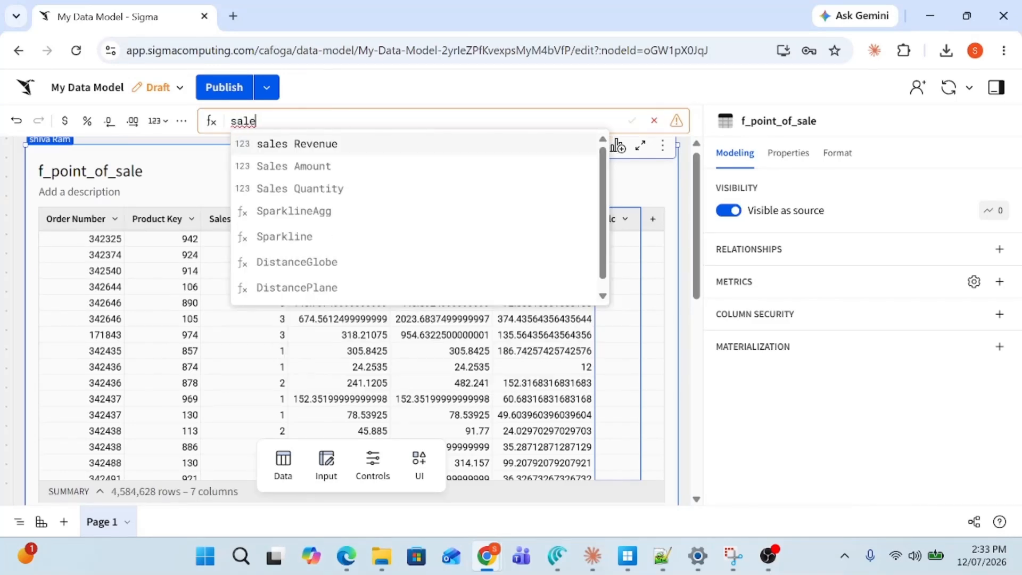
pyautogui.press('Escape')
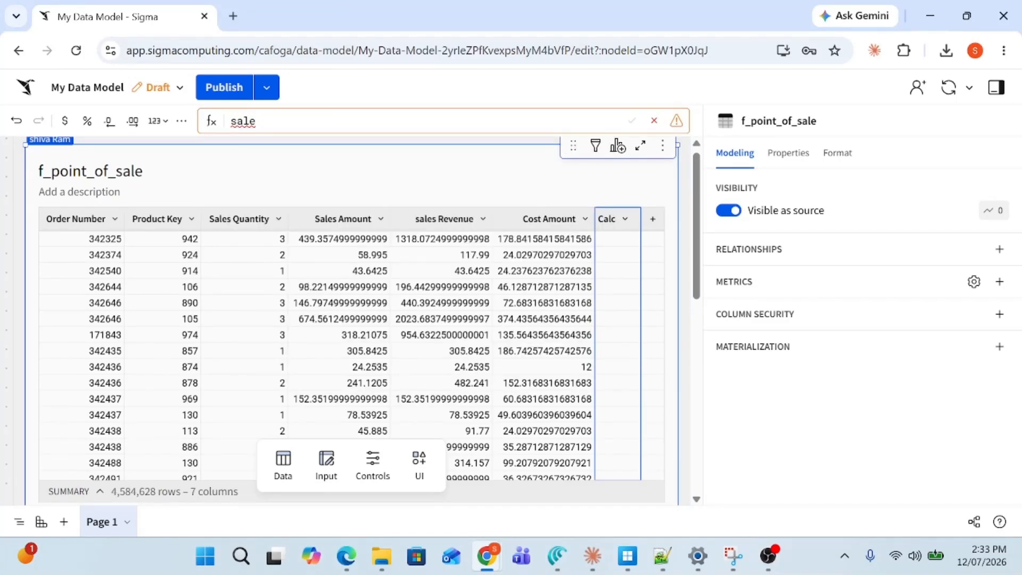
pyautogui.write('s')
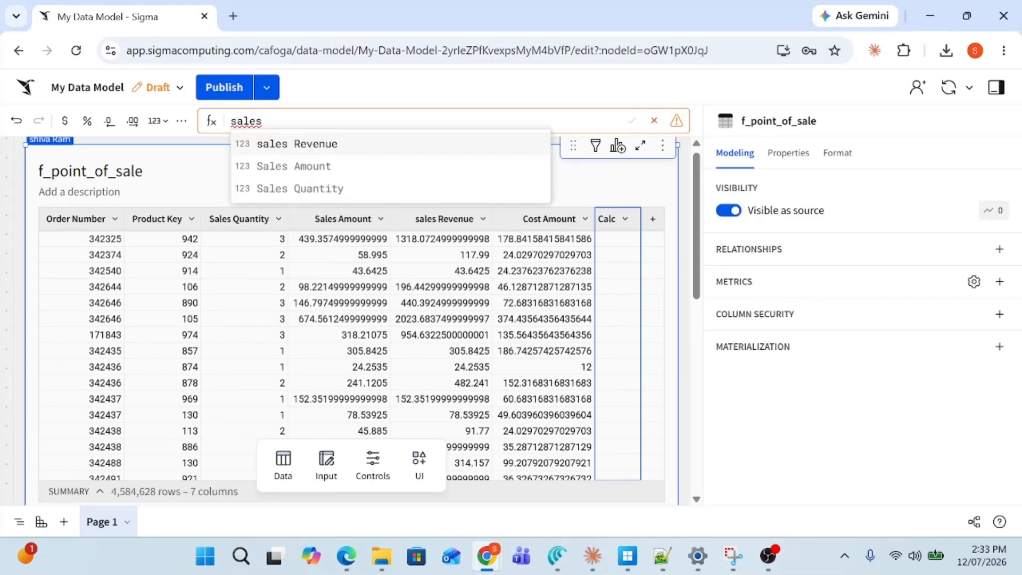
pyautogui.click(308, 190)
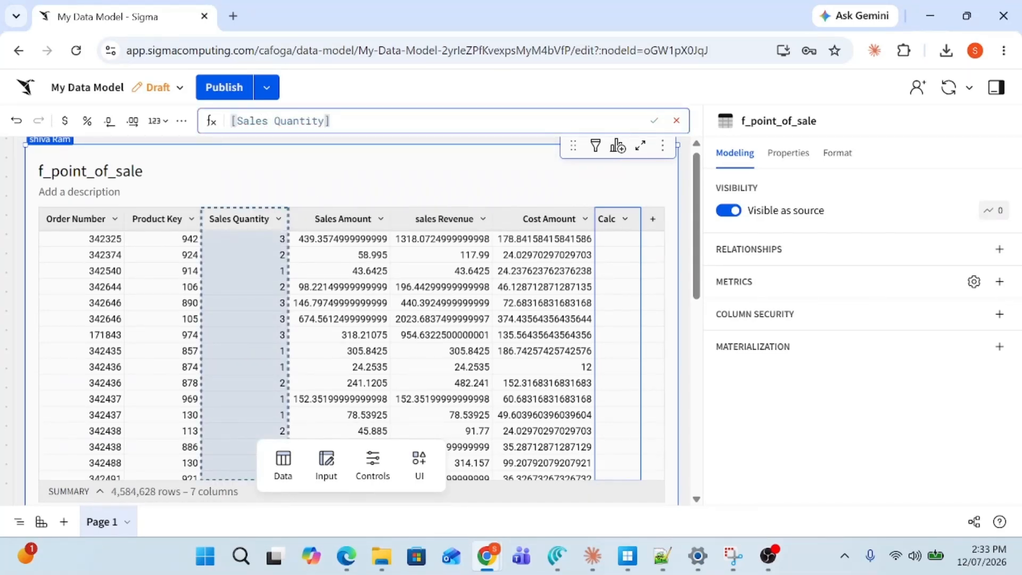
pyautogui.write('*')
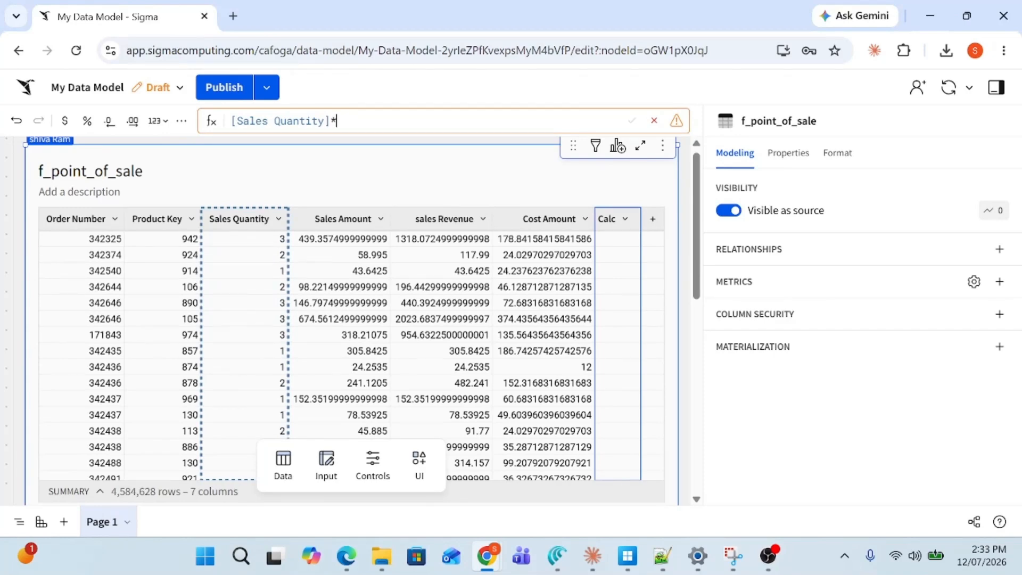
pyautogui.write('cost')
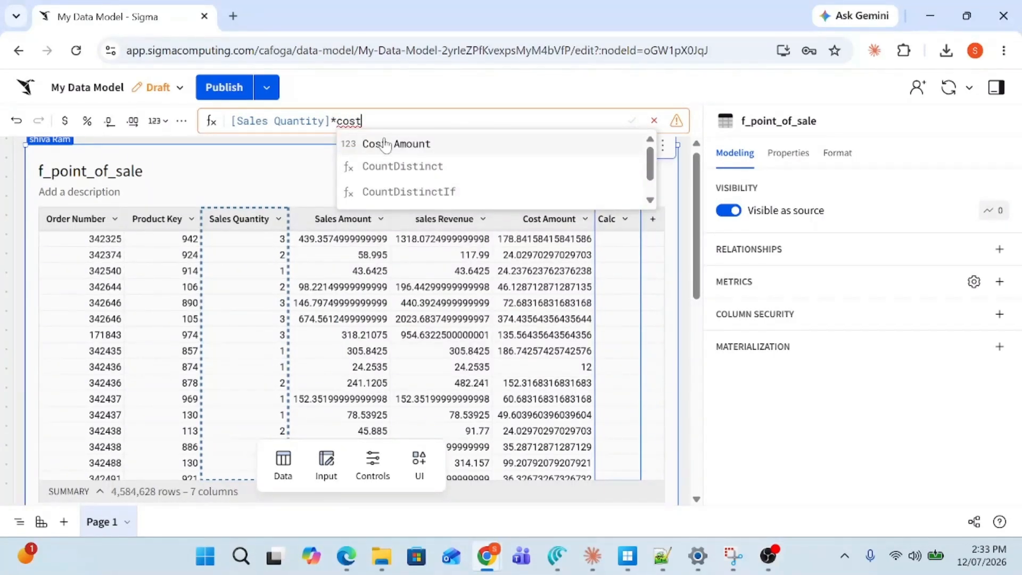
pyautogui.click(385, 144)
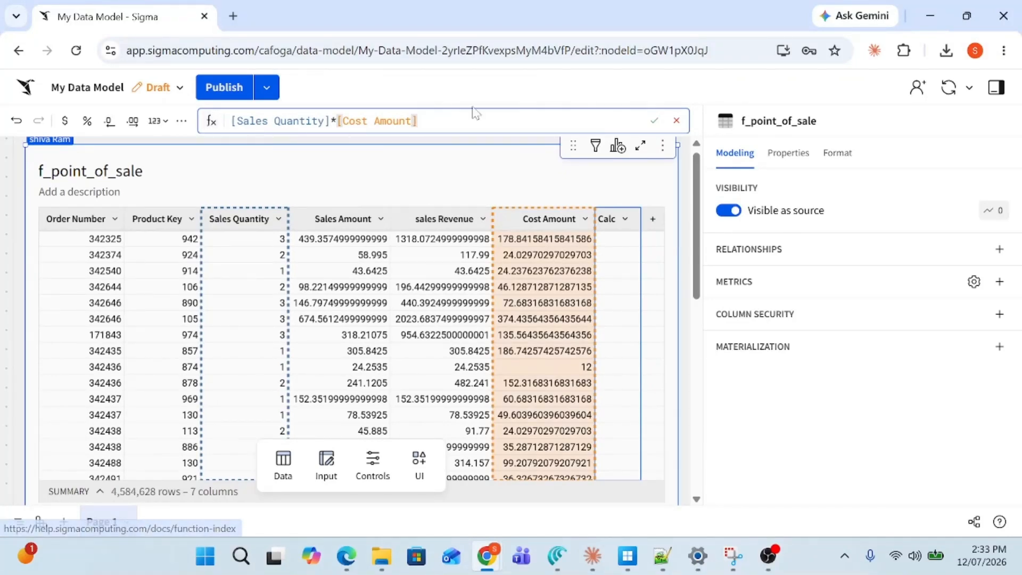
pyautogui.click(655, 121)
# Rename the new calculated column after Cost Amount as "Sales Cost".
pyautogui.doubleClick(640, 220)
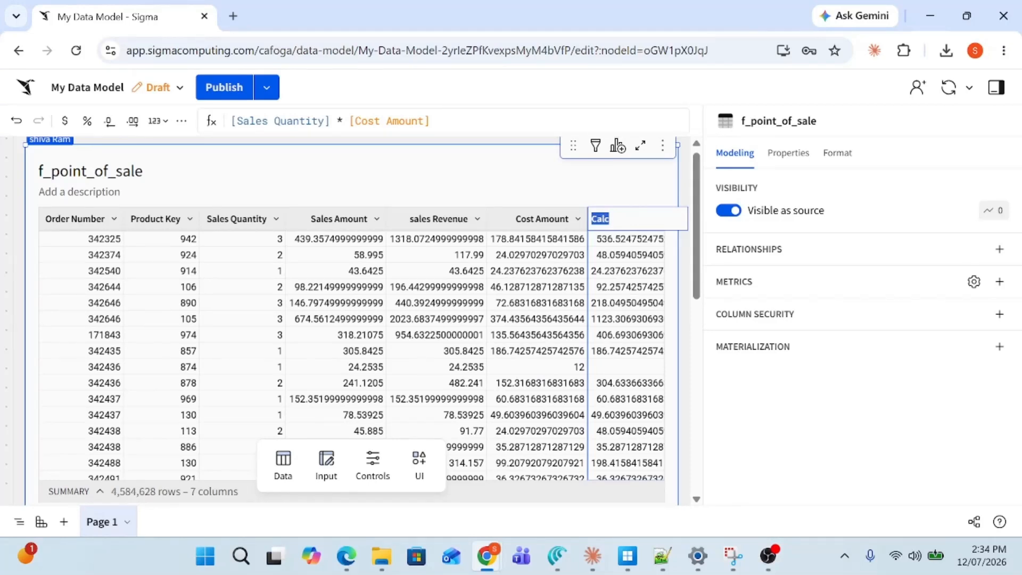
pyautogui.write('Sales Cost')
pyautogui.press('Return')
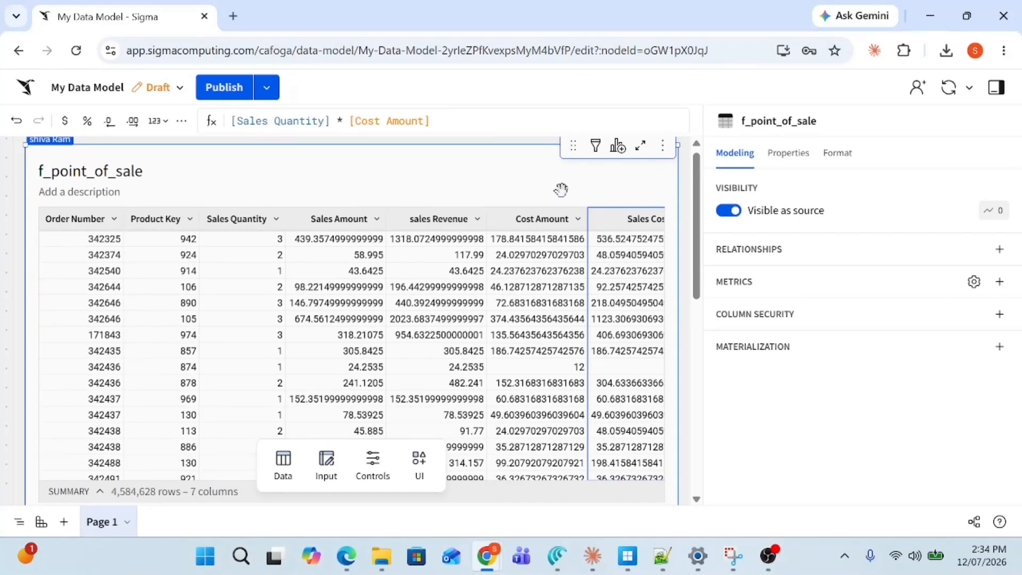
pyautogui.click(503, 272)
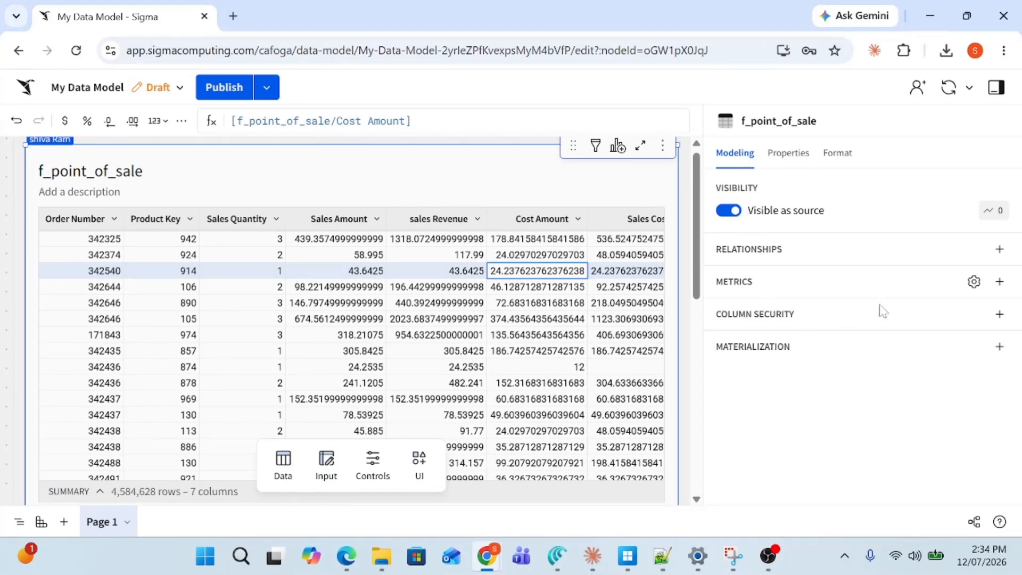
# Add a metric to f_point_of_sale with "Avg Profit per Item Sold" as both its name and description.
pyautogui.click(999, 281)
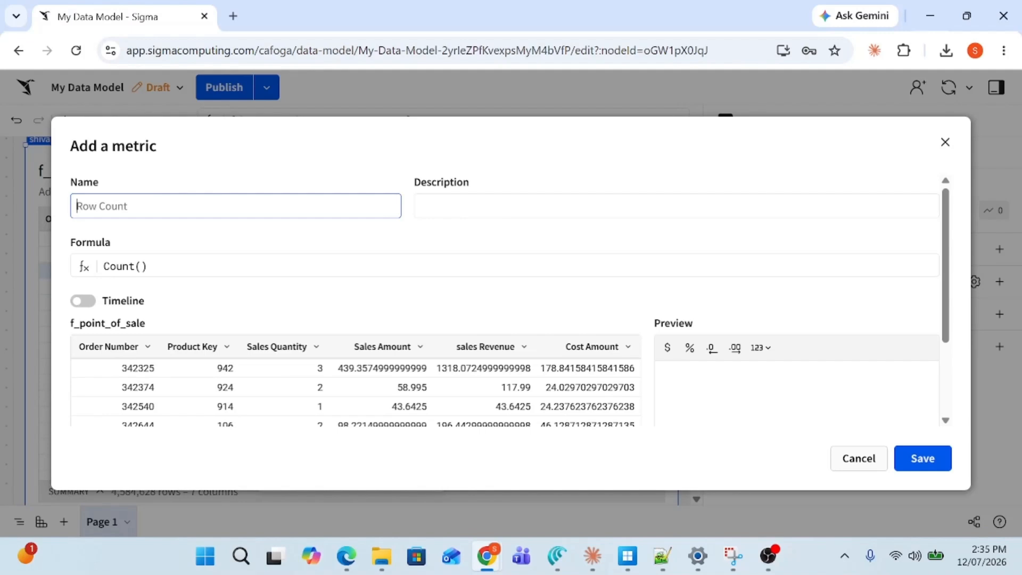
pyautogui.write('Avg Profit per Item Sold')
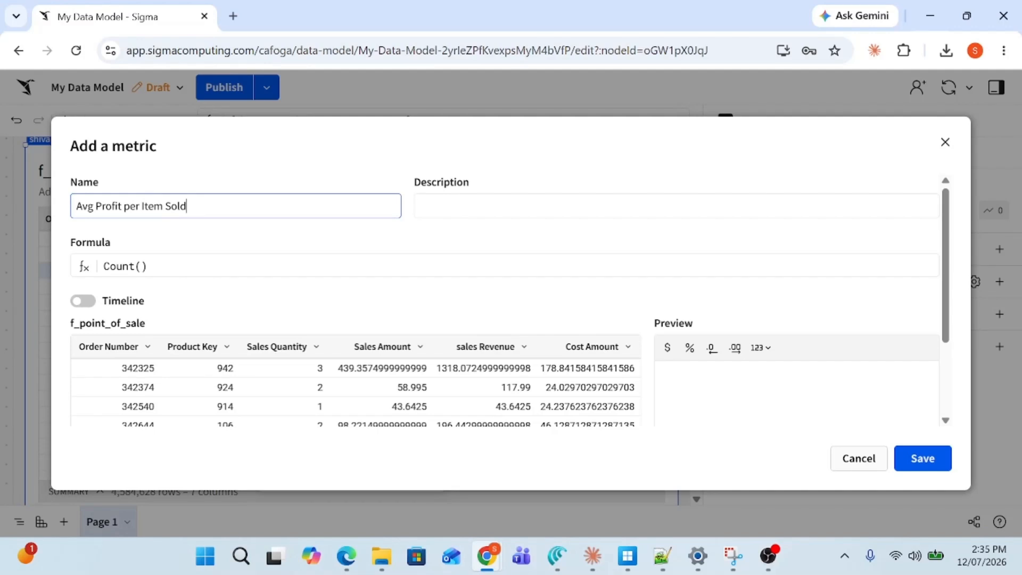
pyautogui.press('Tab')
pyautogui.hotkey('shift', 'Tab')
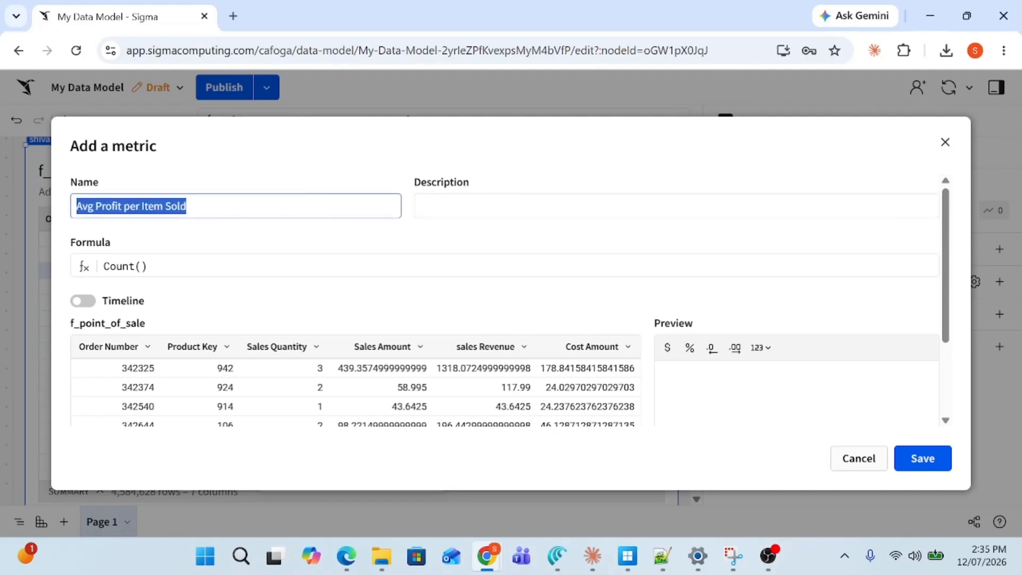
pyautogui.hotkey('ctrl', 'c')
pyautogui.press('Tab')
pyautogui.hotkey('ctrl', 'v')
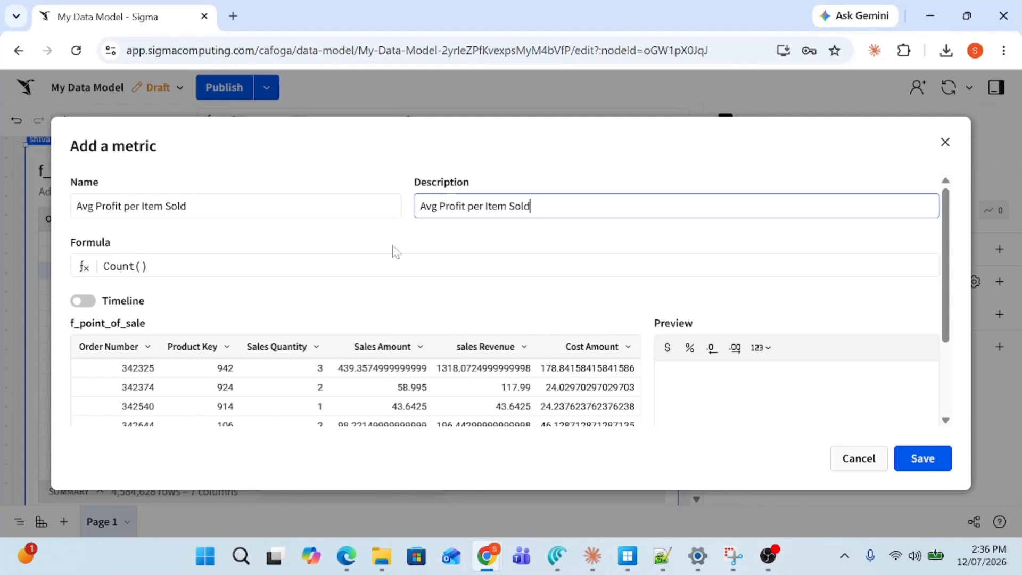
# Replace the metric's default Count() formula with [sales Revenue]-[Sales Cost].
pyautogui.click(396, 266)
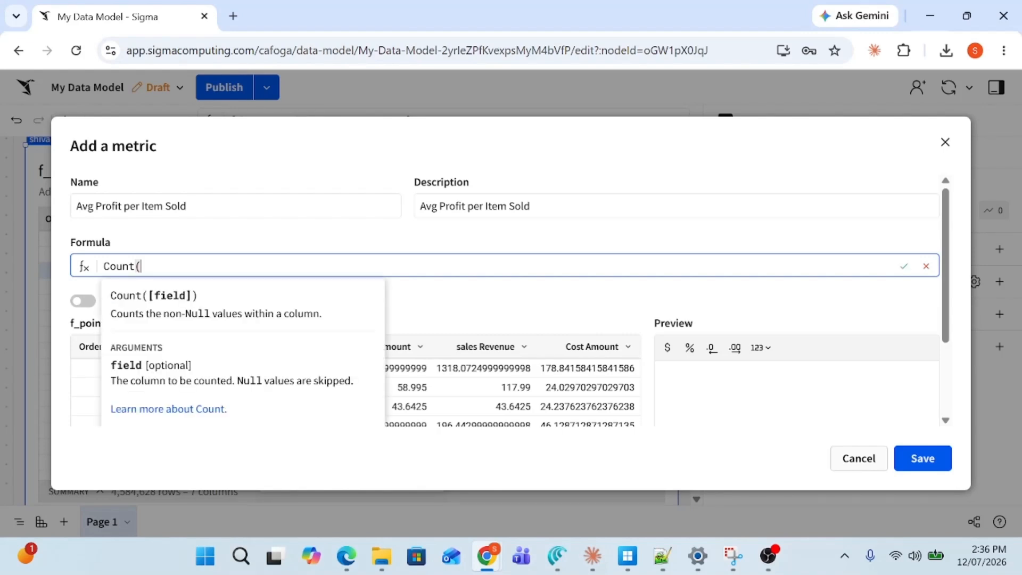
pyautogui.press('BackSpace')
pyautogui.press('BackSpace')
pyautogui.press('BackSpace')
pyautogui.press('BackSpace')
pyautogui.press('BackSpace')
pyautogui.press('BackSpace')
pyautogui.press('BackSpace')
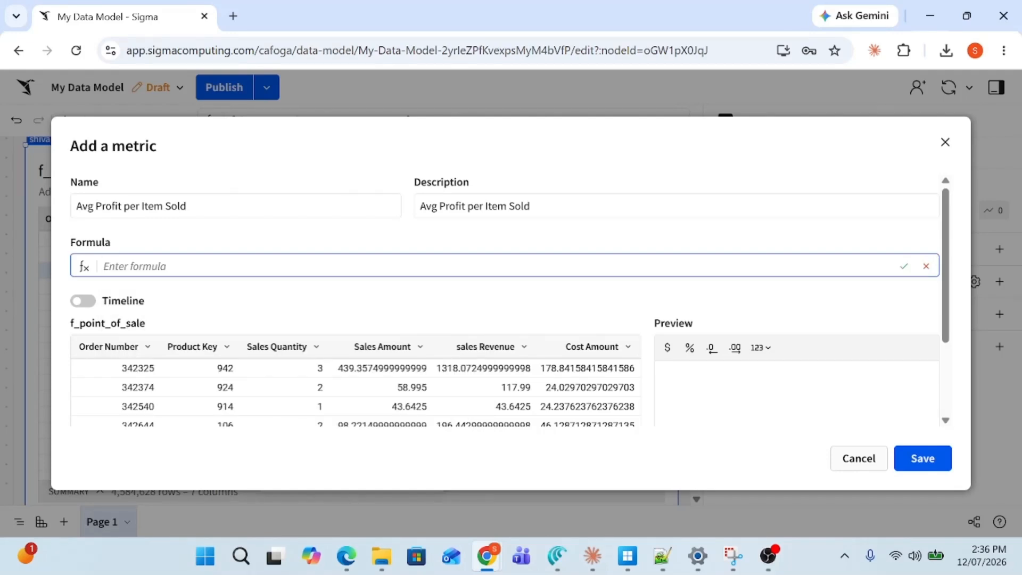
pyautogui.write('Revun')
pyautogui.press('BackSpace')
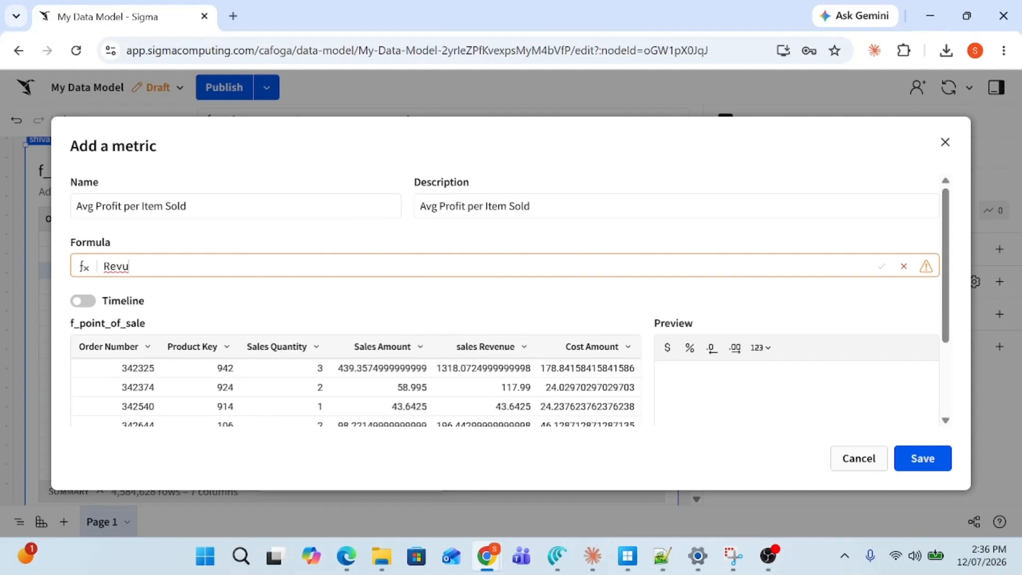
pyautogui.click(317, 297)
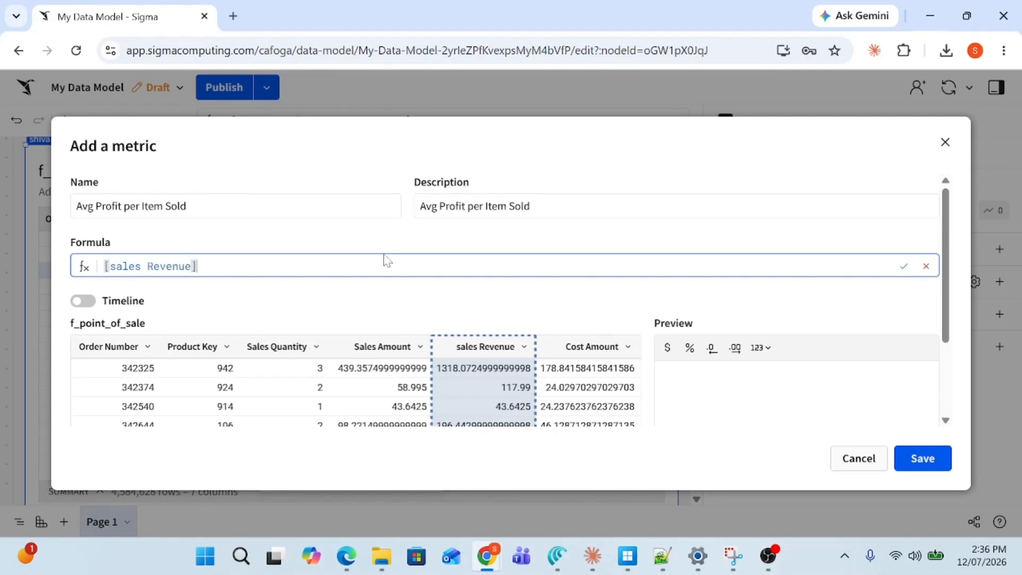
pyautogui.write('-')
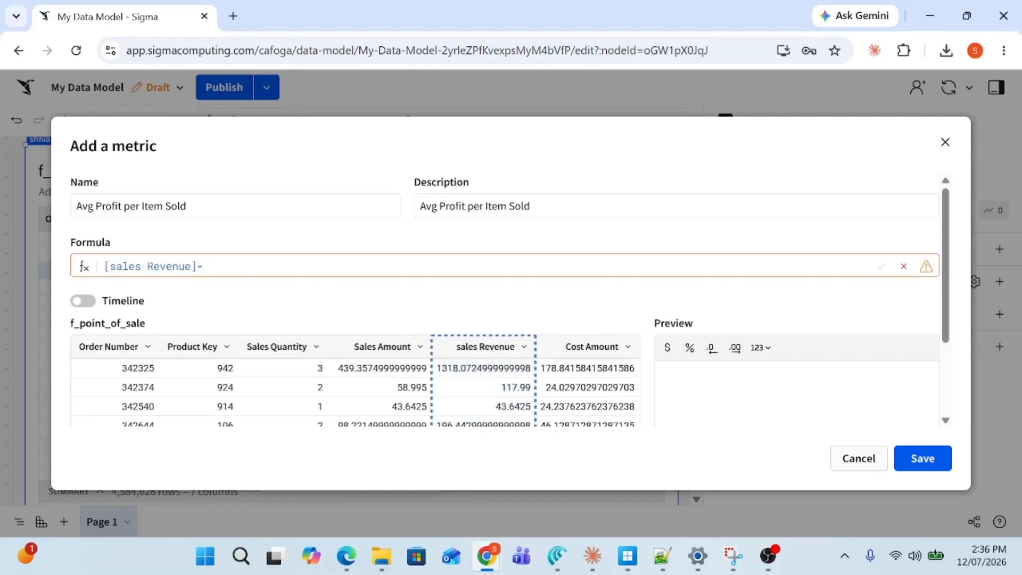
pyautogui.write('cost')
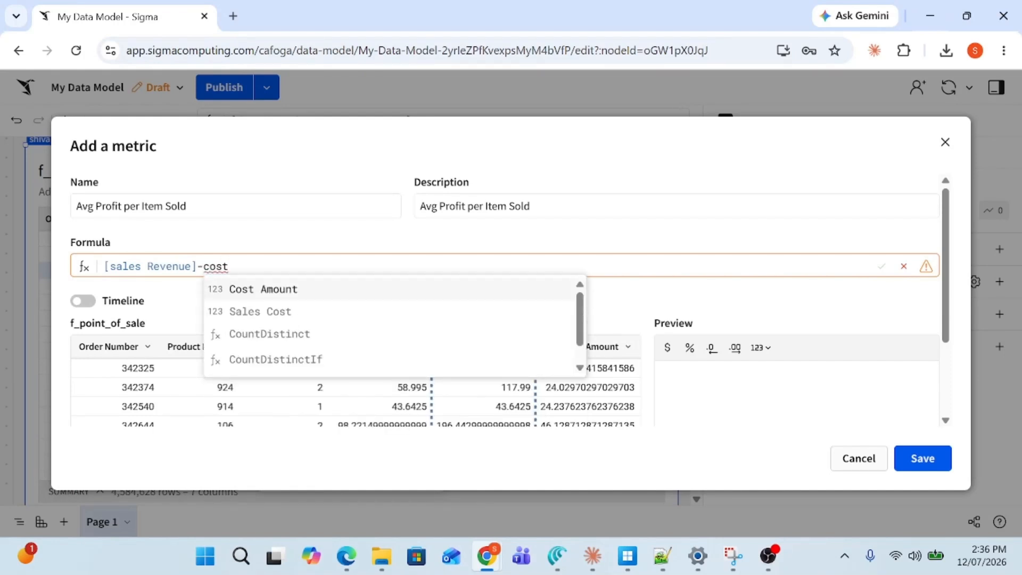
pyautogui.click(274, 313)
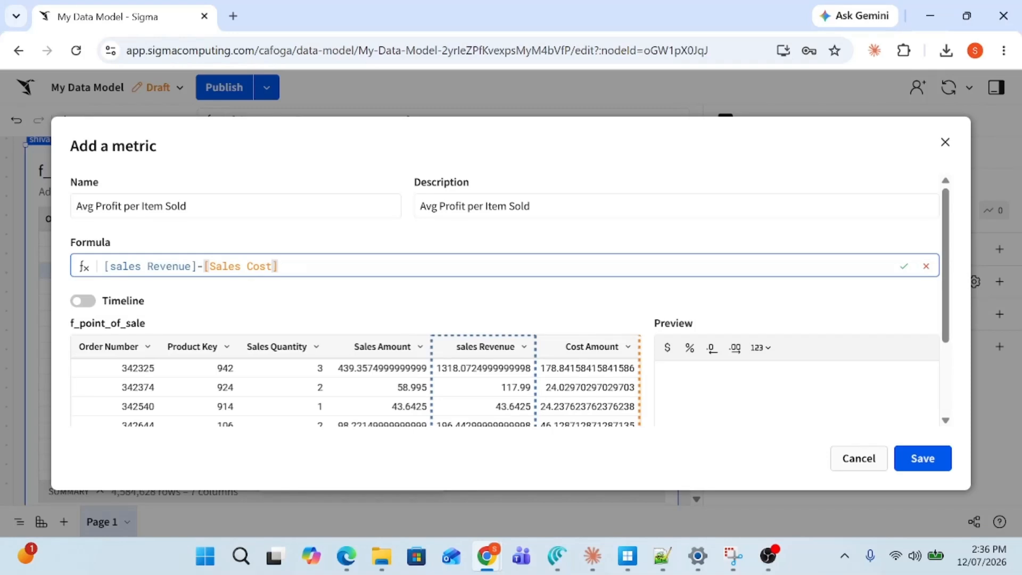
# Wrap the metric's formula in Avg() and save the metric with currency formatting.
pyautogui.click(104, 267)
pyautogui.write('Av')
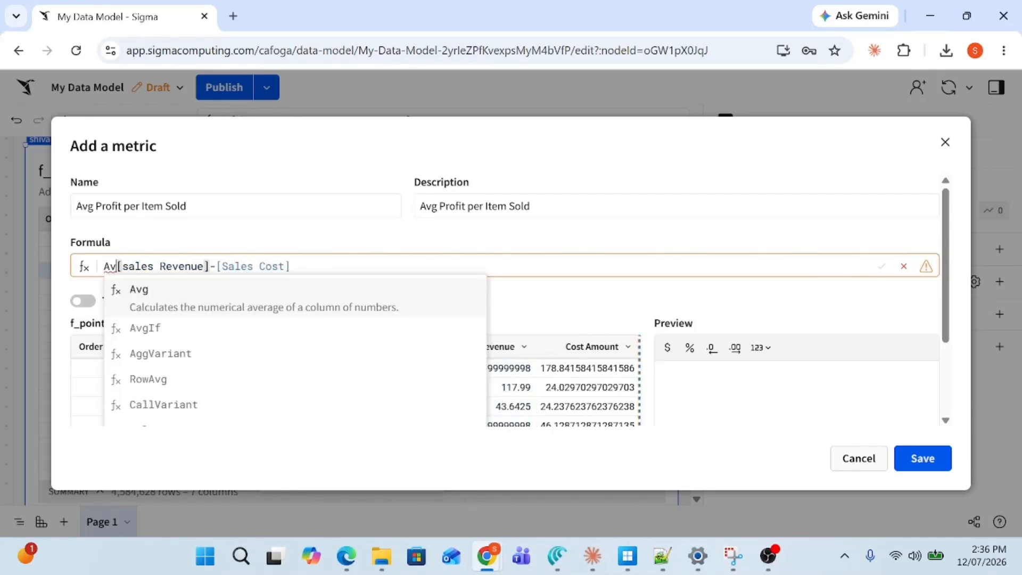
pyautogui.write('g(')
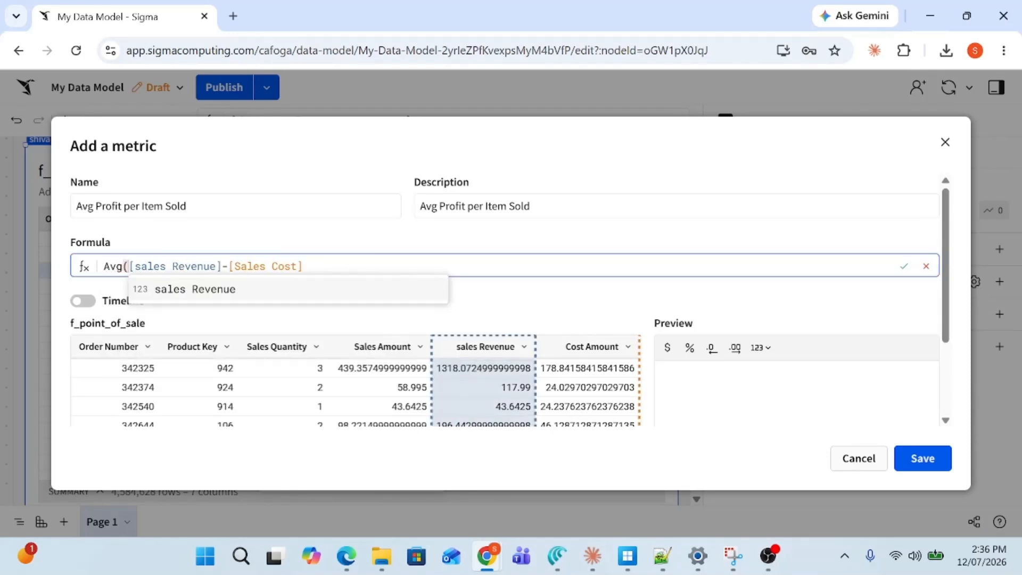
pyautogui.press('End')
pyautogui.write(')')
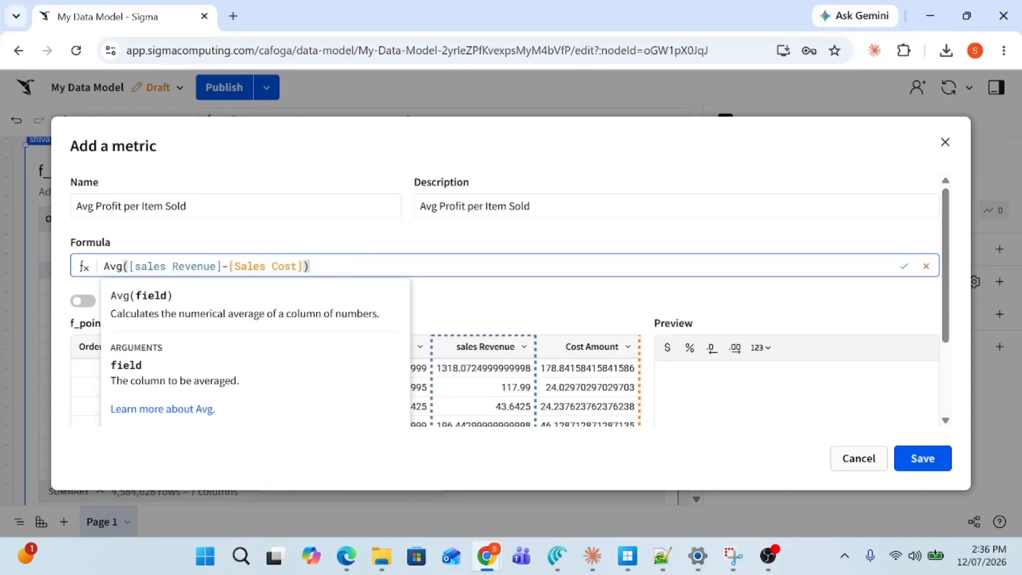
pyautogui.click(409, 244)
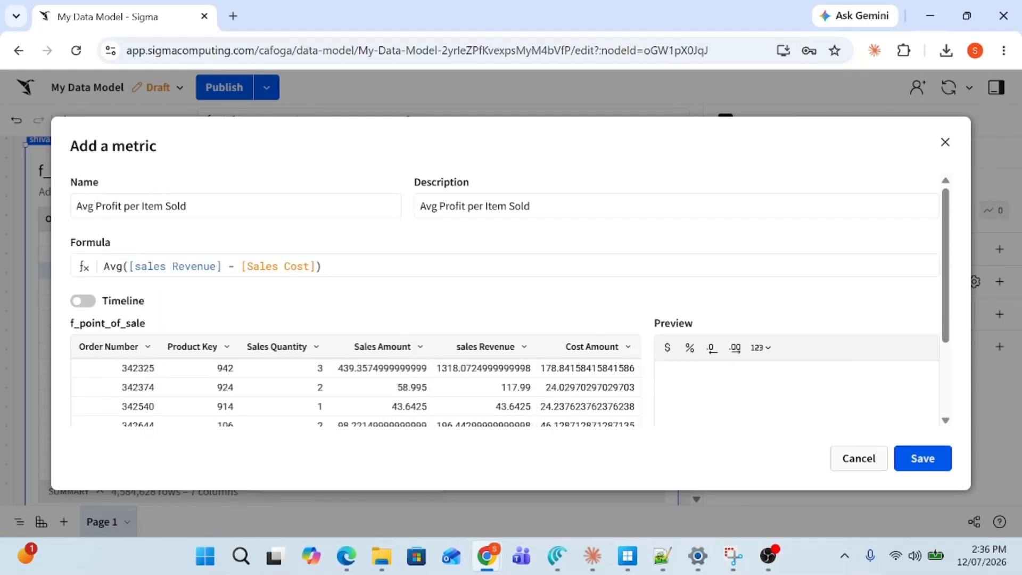
pyautogui.click(667, 348)
pyautogui.click(906, 460)
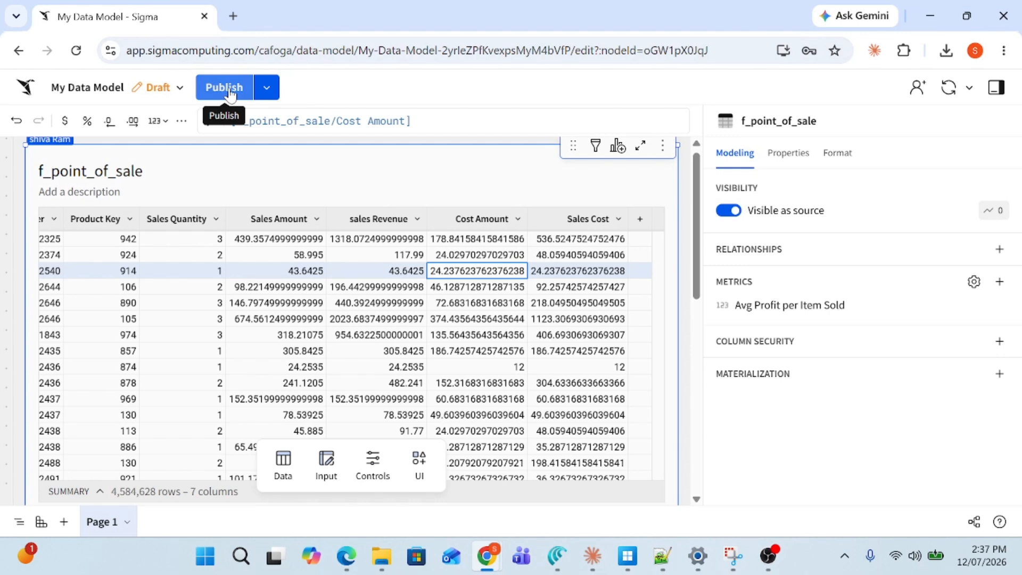
# Rename the data model as "Data Modeling -Youtube Series" and publish it.
pyautogui.click(169, 91)
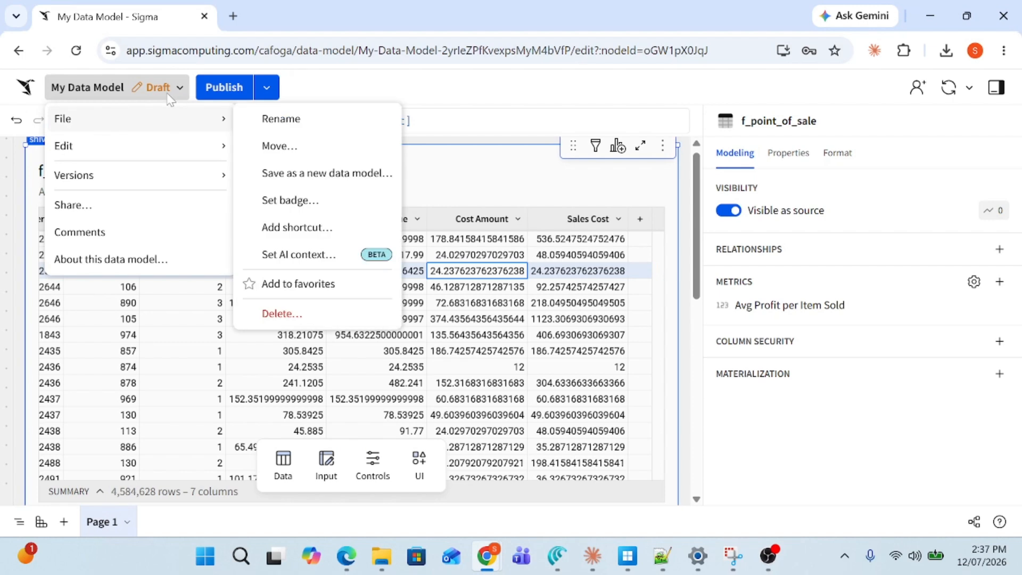
pyautogui.moveTo(165, 121)
pyautogui.moveTo(171, 149)
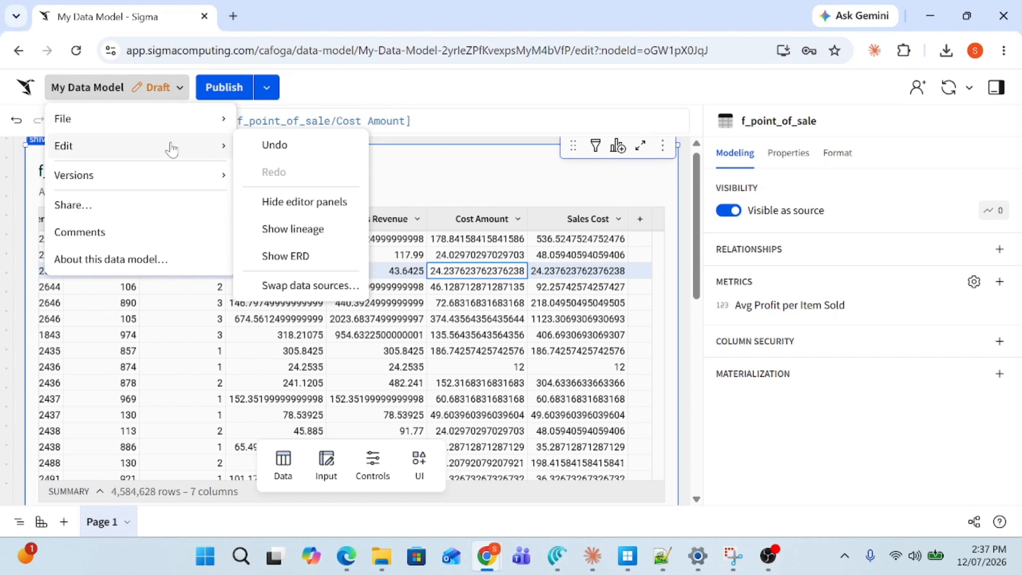
pyautogui.moveTo(218, 122)
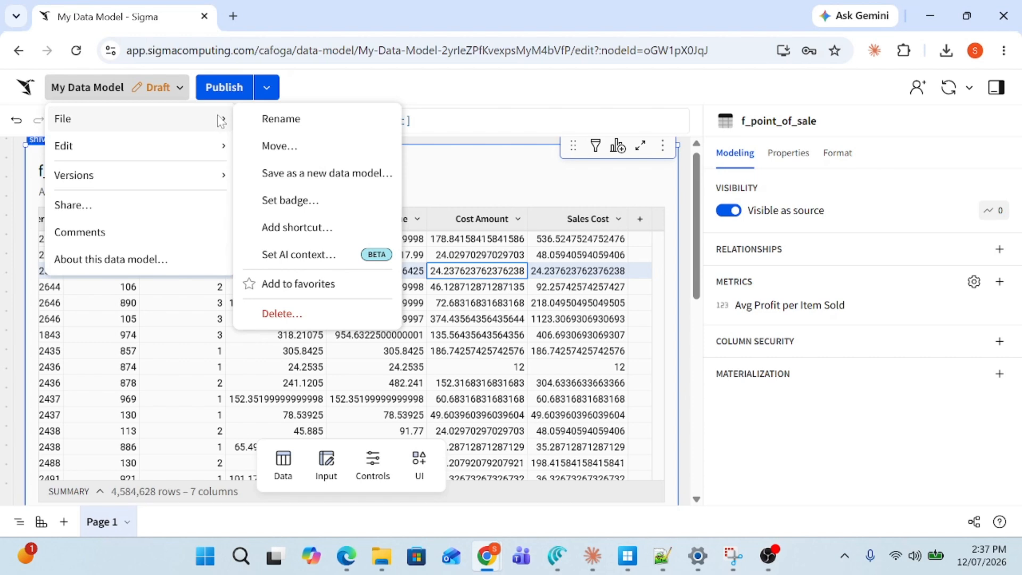
pyautogui.click(276, 119)
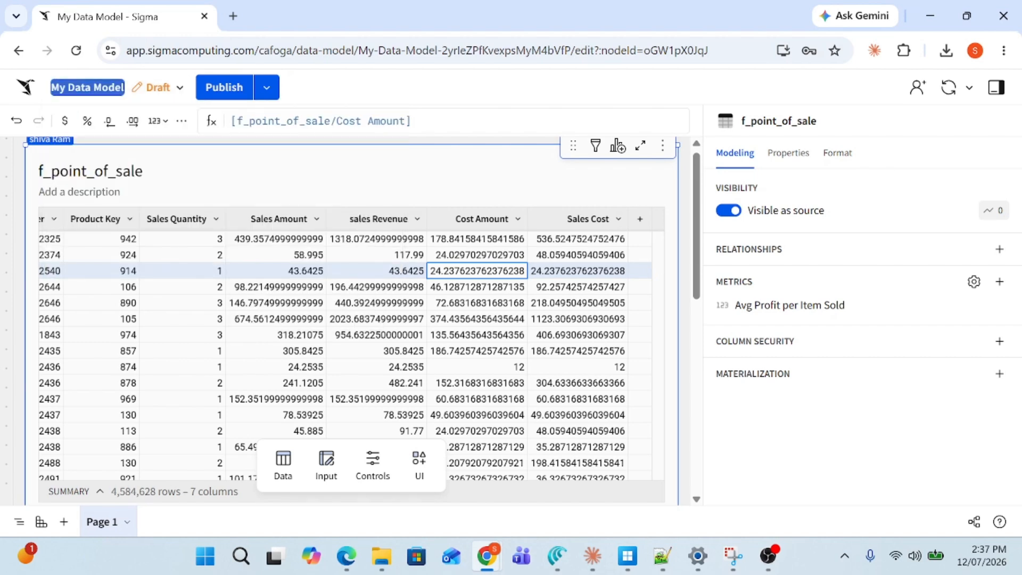
pyautogui.write('Data')
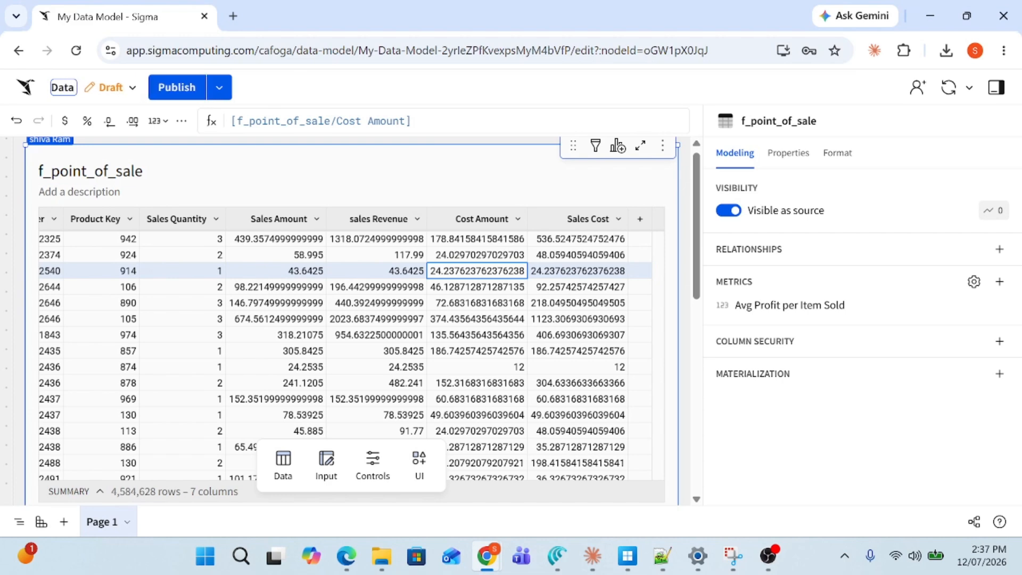
pyautogui.write(' Mode')
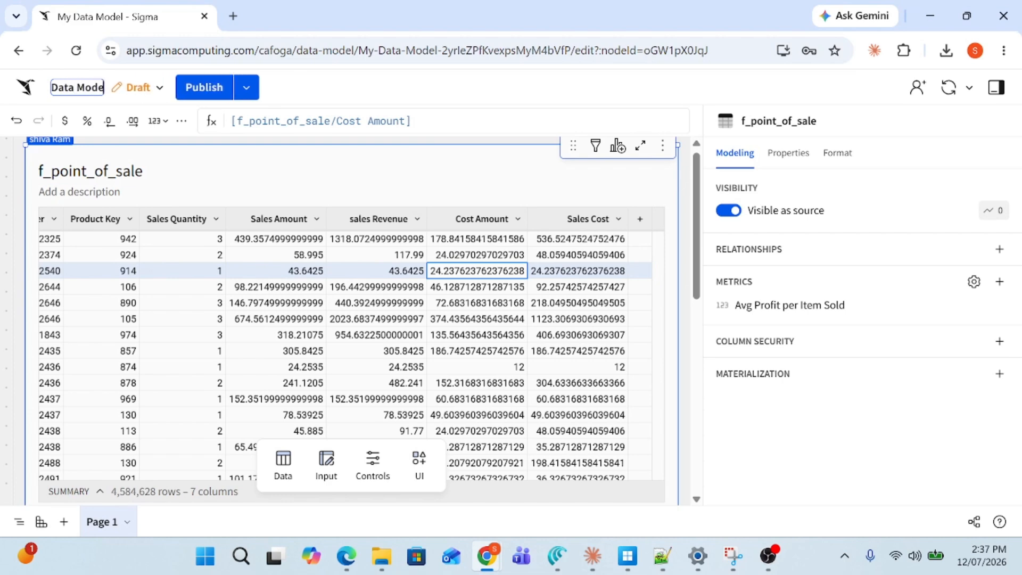
pyautogui.write('ling')
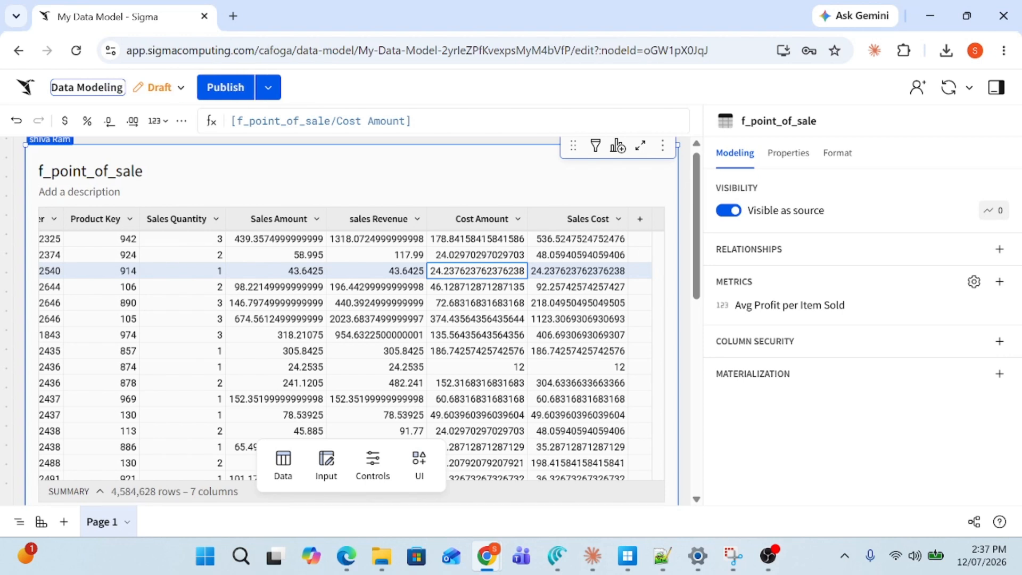
pyautogui.write(' -Y')
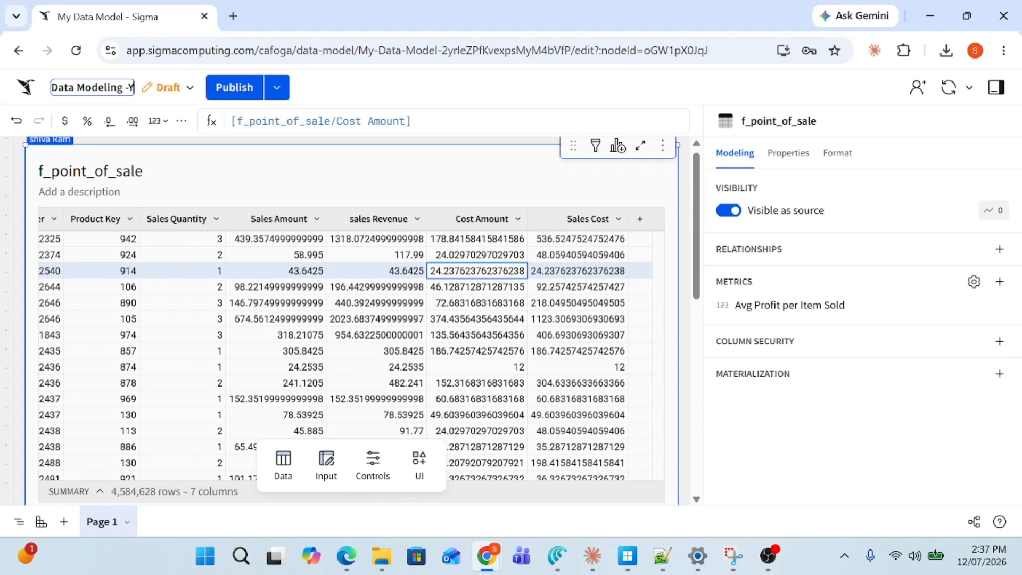
pyautogui.write('outu')
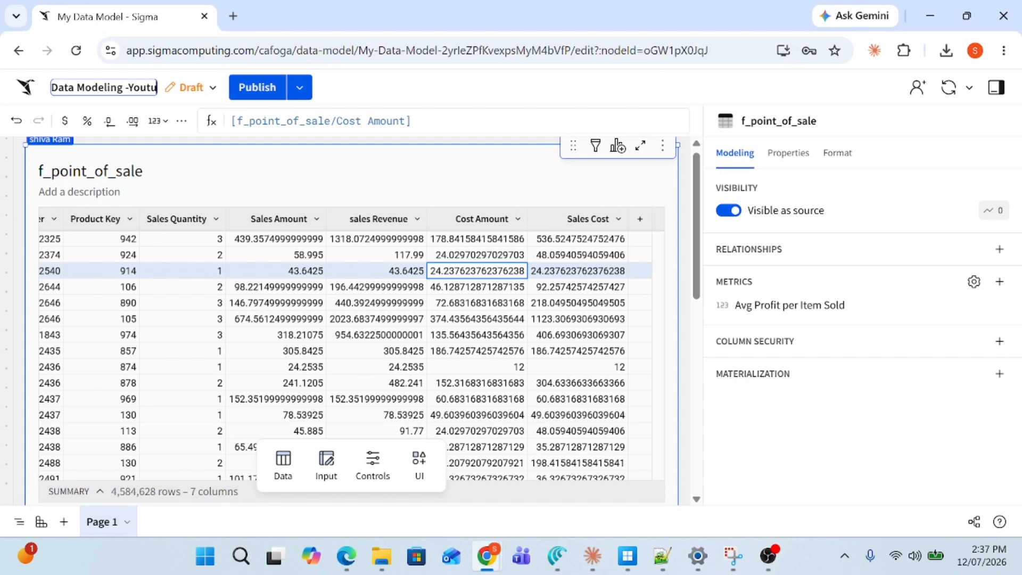
pyautogui.write('be')
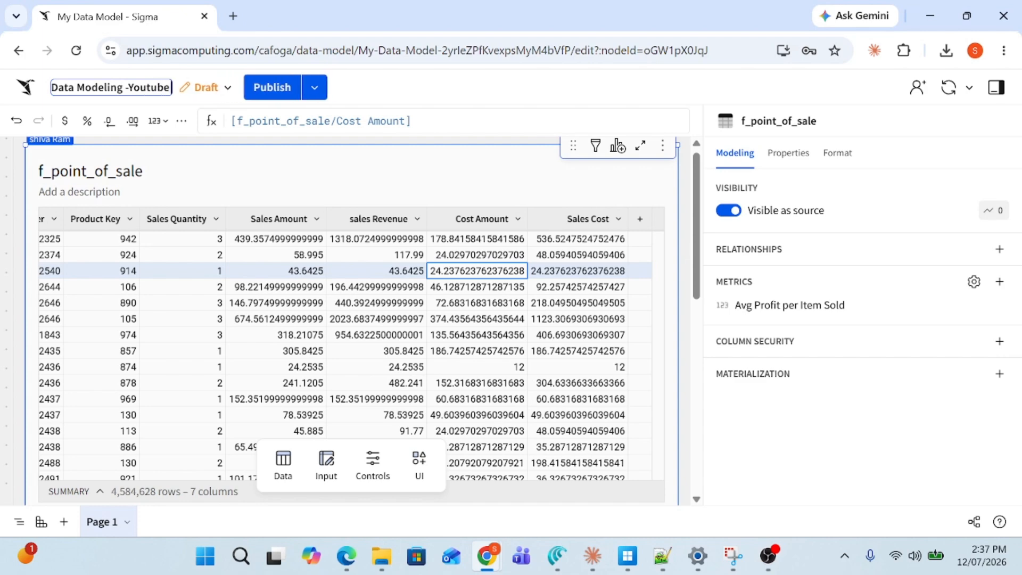
pyautogui.write(' sei')
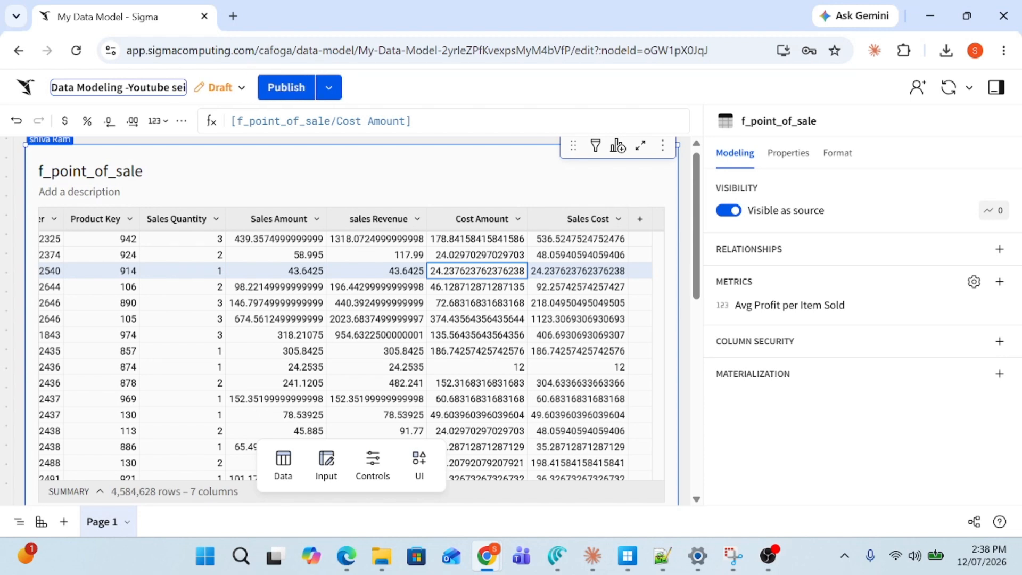
pyautogui.press('BackSpace')
pyautogui.write('ries')
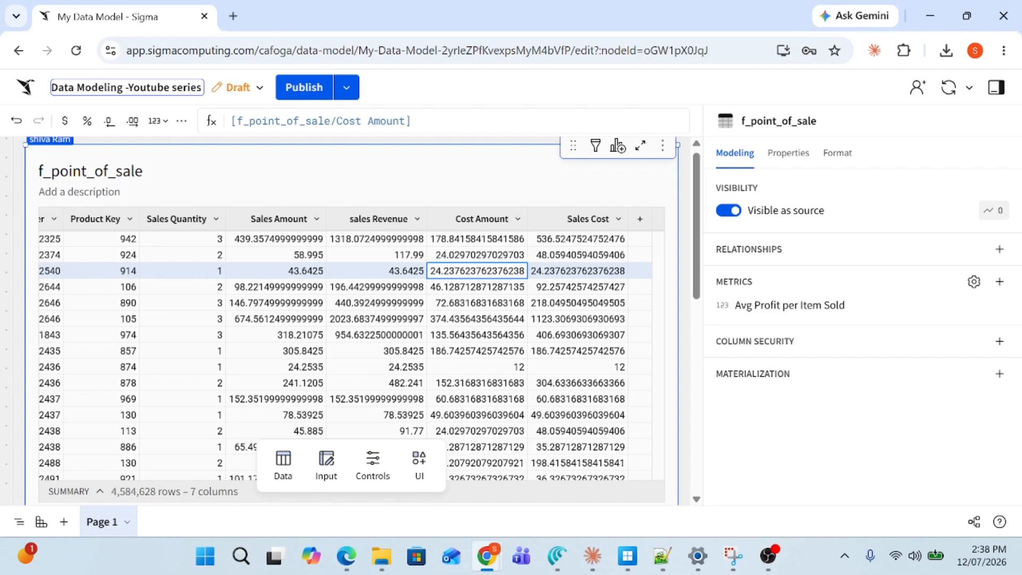
pyautogui.press('Left')
pyautogui.press('Left')
pyautogui.press('Left')
pyautogui.press('Left')
pyautogui.press('Left')
pyautogui.press('BackSpace')
pyautogui.write('S')
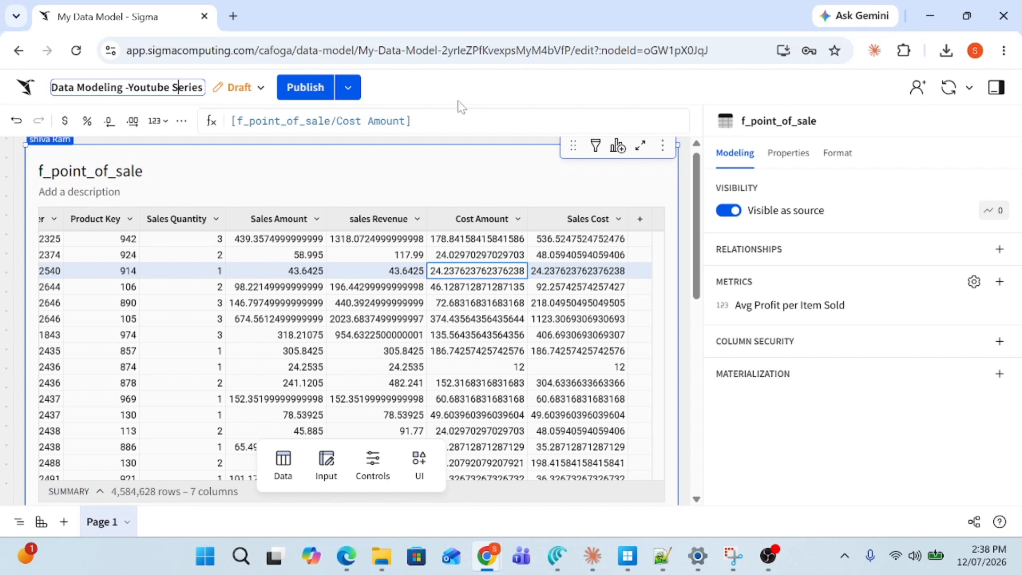
pyautogui.press('Return')
pyautogui.click(320, 90)
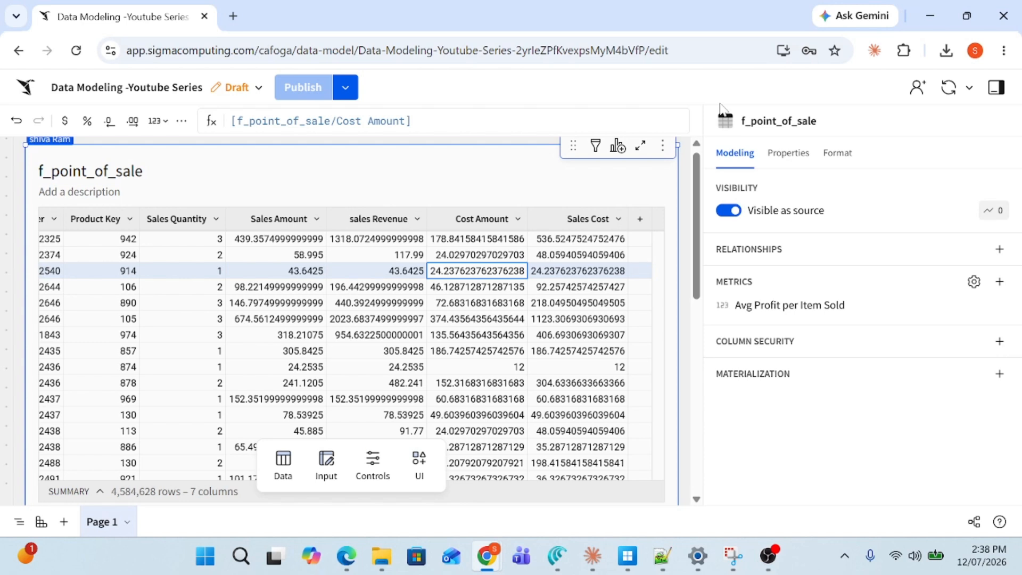
# Start a join on f_point_of_sale and select f_sales from retail__plugs_electronics, with all its columns, as the second source.
pyautogui.click(664, 149)
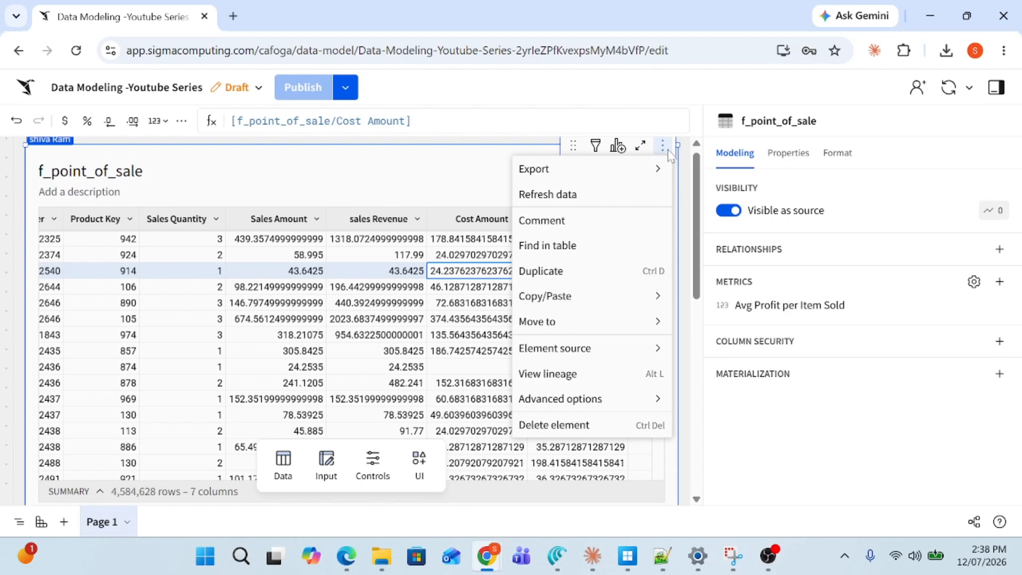
pyautogui.moveTo(589, 349)
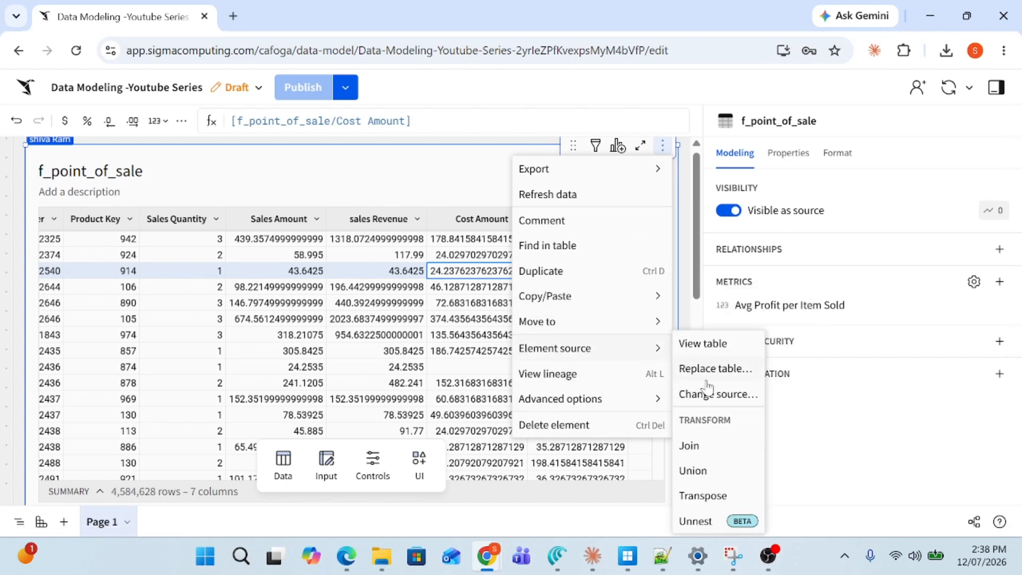
pyautogui.click(706, 448)
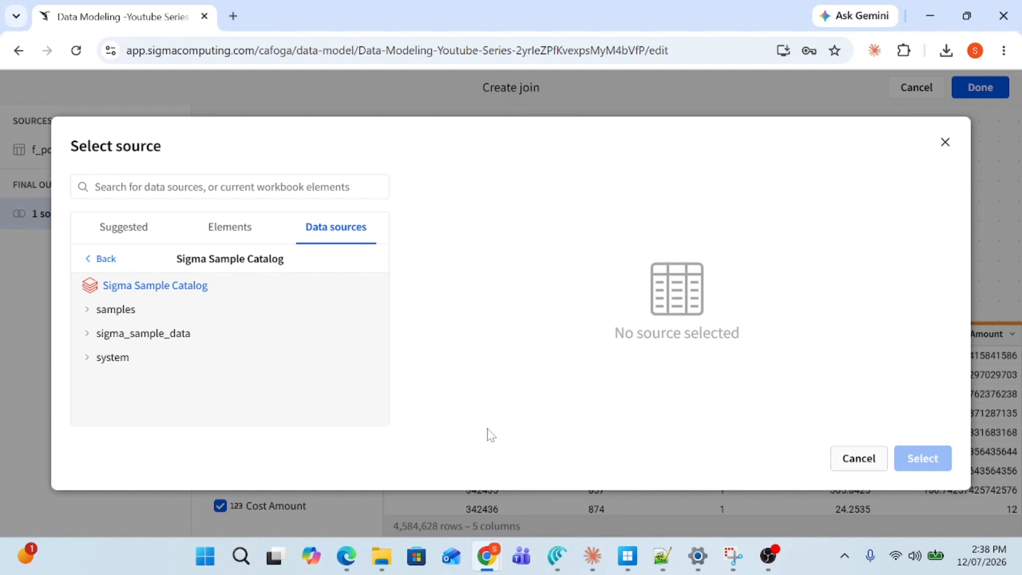
pyautogui.click(89, 336)
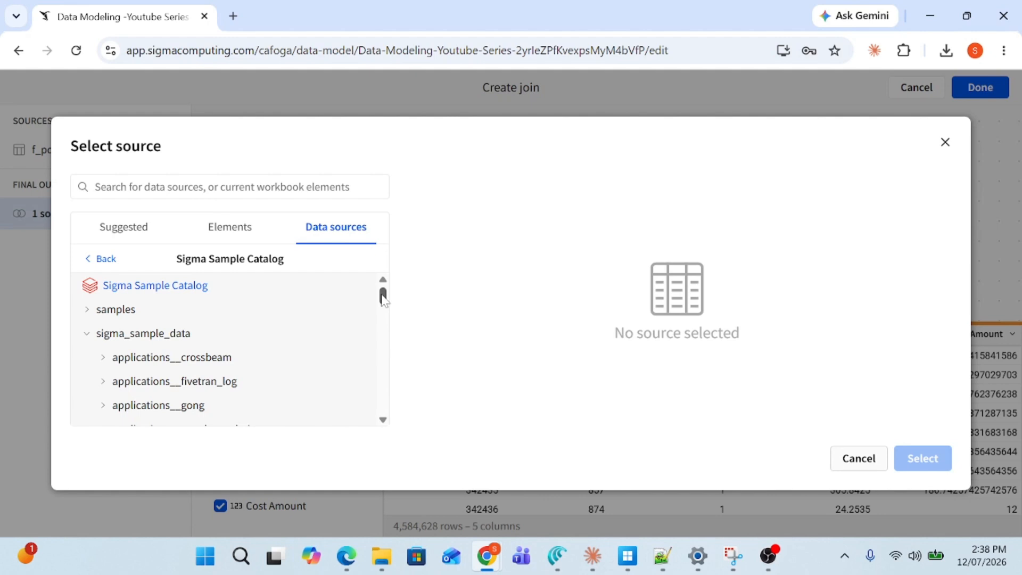
pyautogui.moveTo(384, 300); pyautogui.dragTo(381, 405)
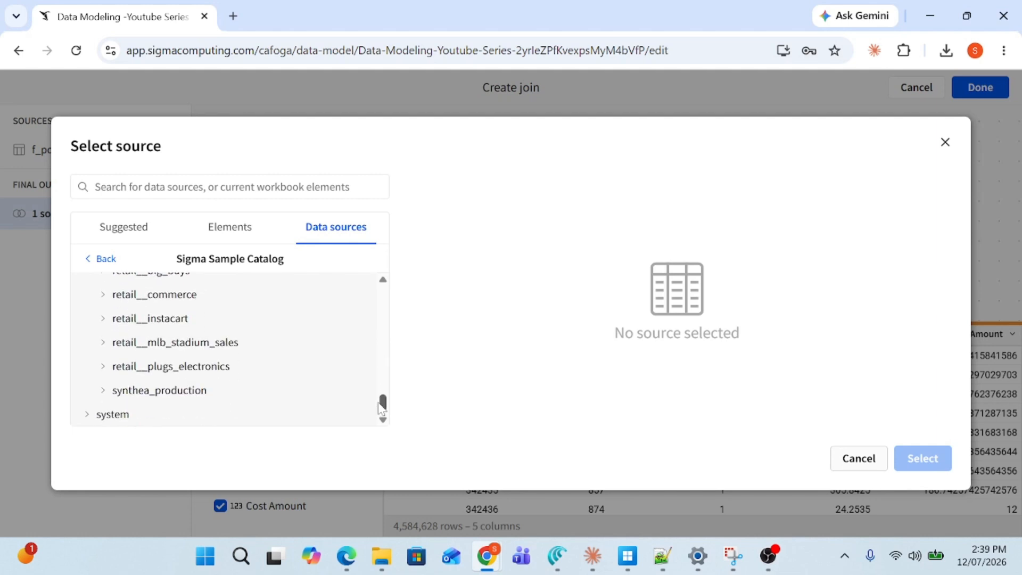
pyautogui.click(104, 370)
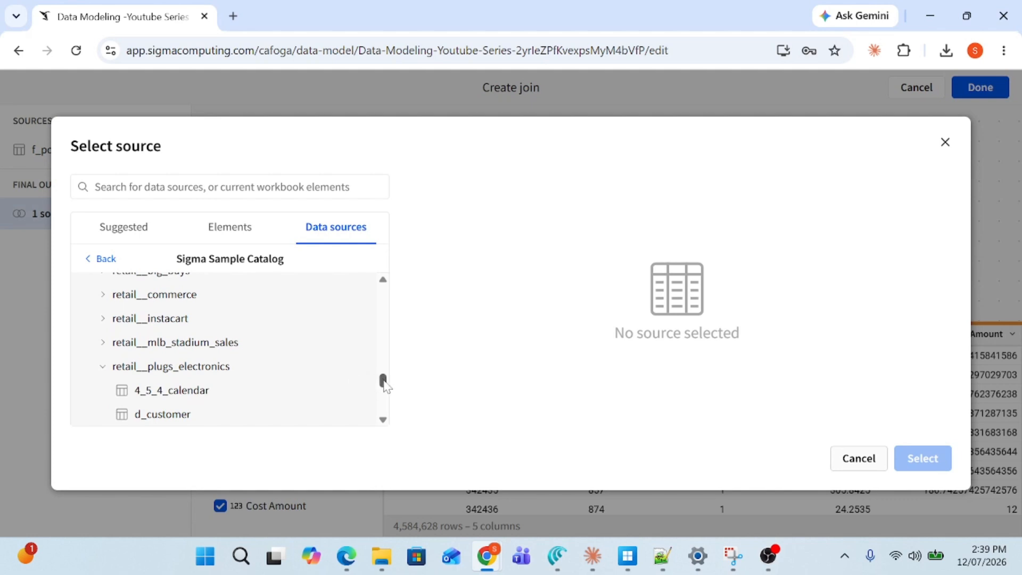
pyautogui.moveTo(385, 387); pyautogui.dragTo(384, 403)
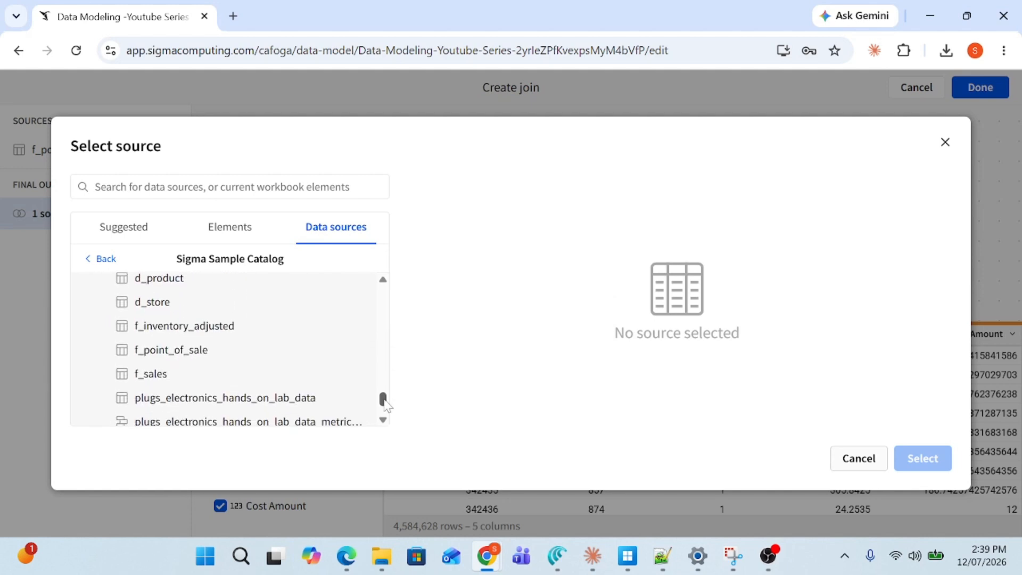
pyautogui.click(169, 380)
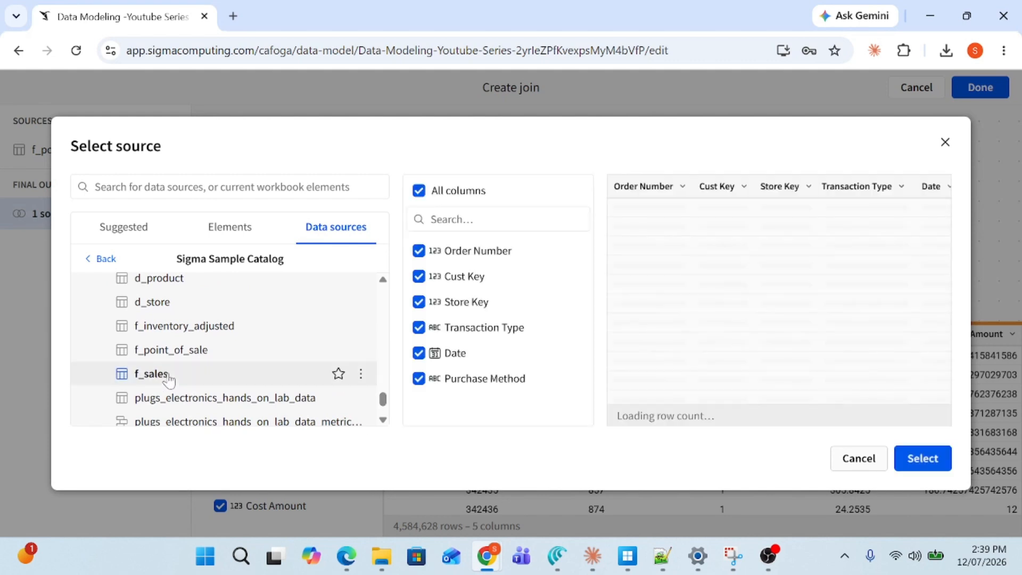
pyautogui.moveTo(169, 379)
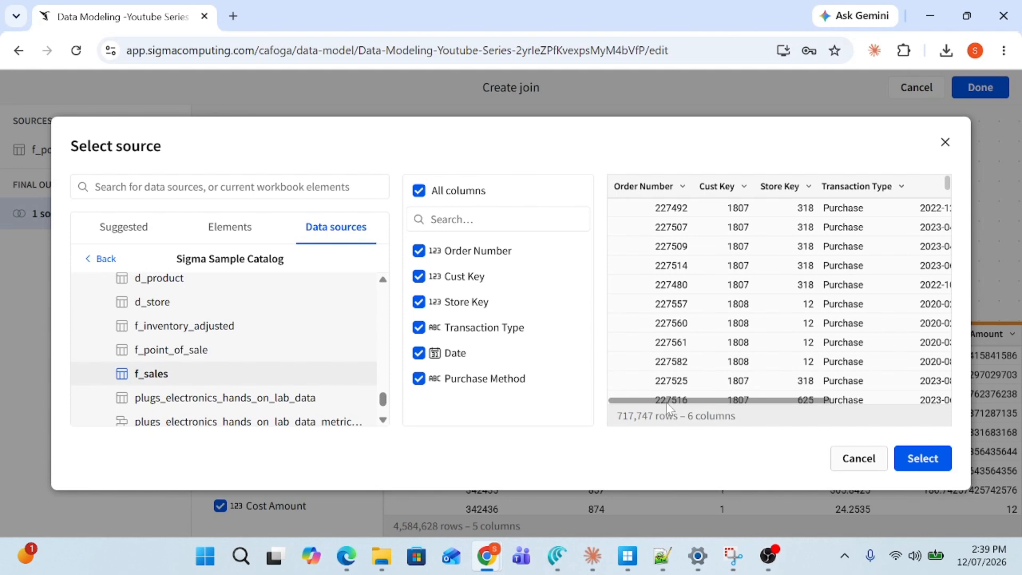
pyautogui.moveTo(668, 404)
pyautogui.mouseDown()
pyautogui.moveTo(780, 417)
pyautogui.moveTo(661, 416)
pyautogui.mouseUp()
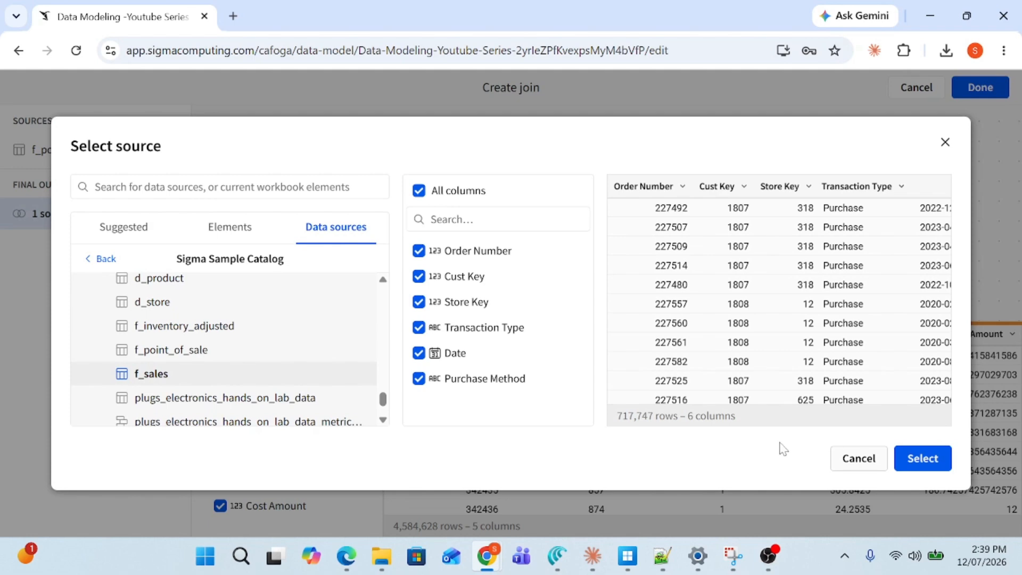
pyautogui.click(914, 467)
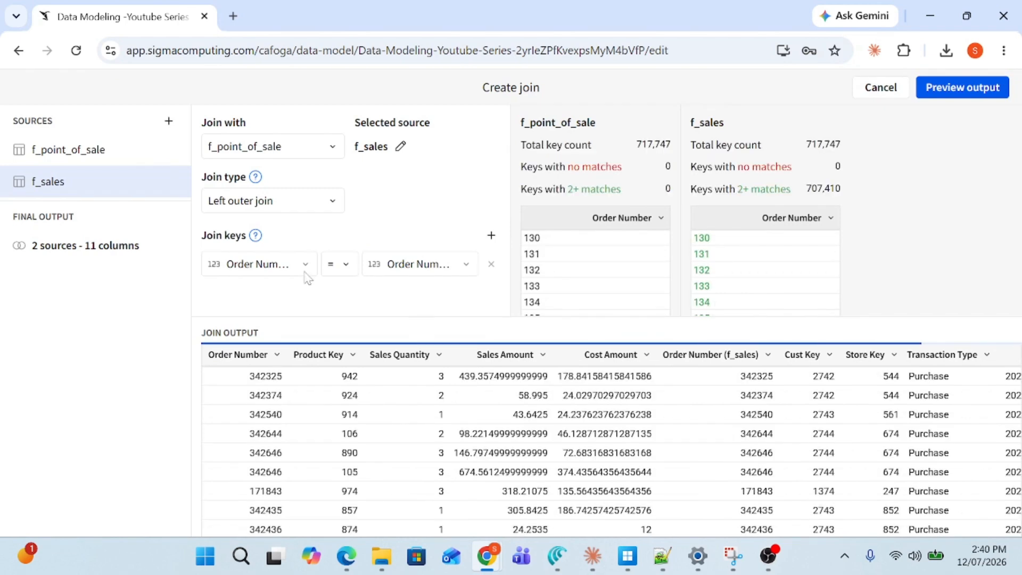
# Keep the left outer join type and match Order Number in f_point_of_sale with Order Number in f_sales.
pyautogui.click(334, 205)
pyautogui.click(387, 202)
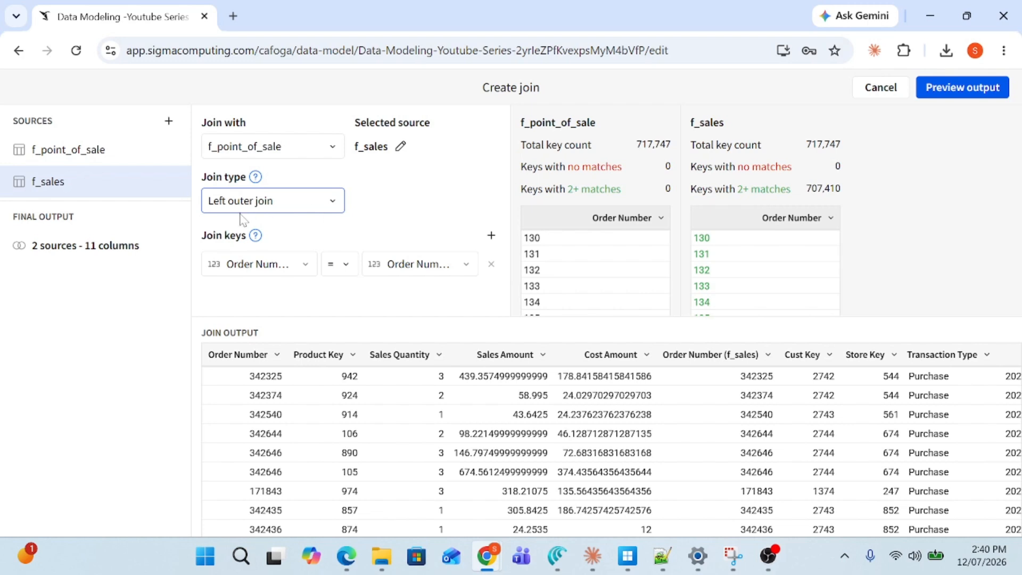
pyautogui.click(286, 266)
pyautogui.click(424, 222)
pyautogui.click(411, 269)
pyautogui.click(446, 226)
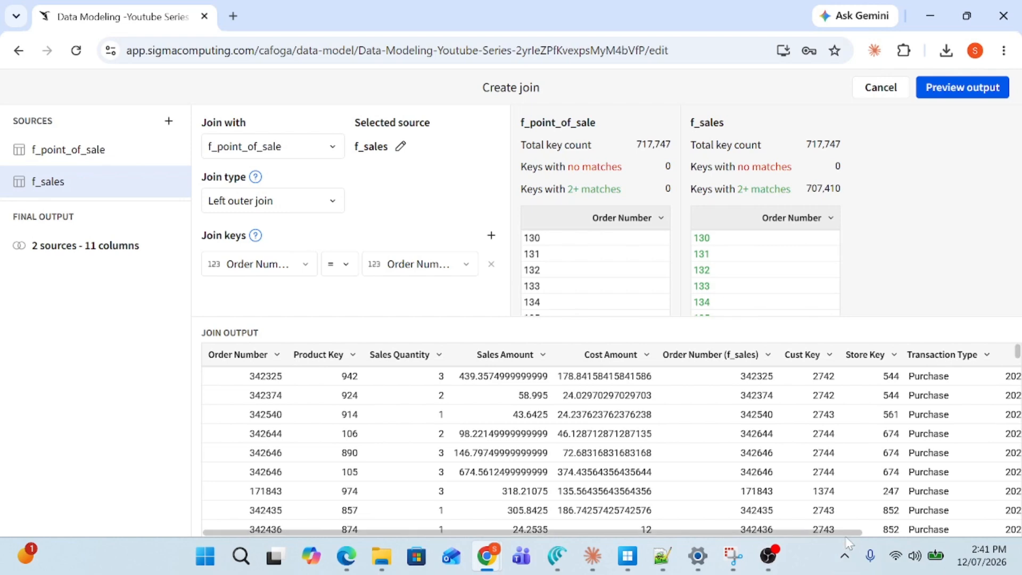
# Review the joined columns, preview the join output, and finish the join of f_point_of_sale and f_sales.
pyautogui.moveTo(849, 533); pyautogui.dragTo(1020, 522)
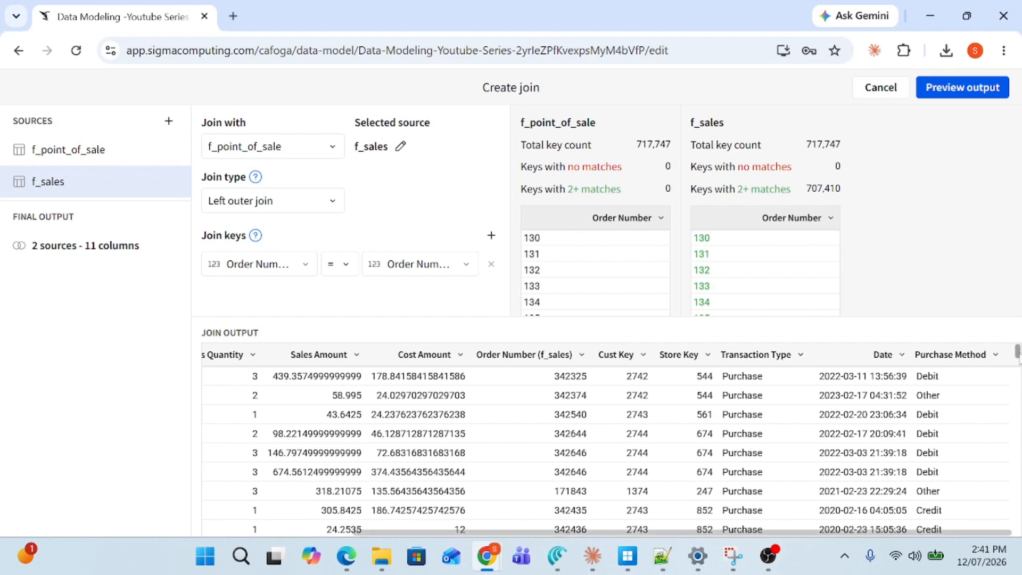
pyautogui.moveTo(1018, 354); pyautogui.dragTo(1018, 280)
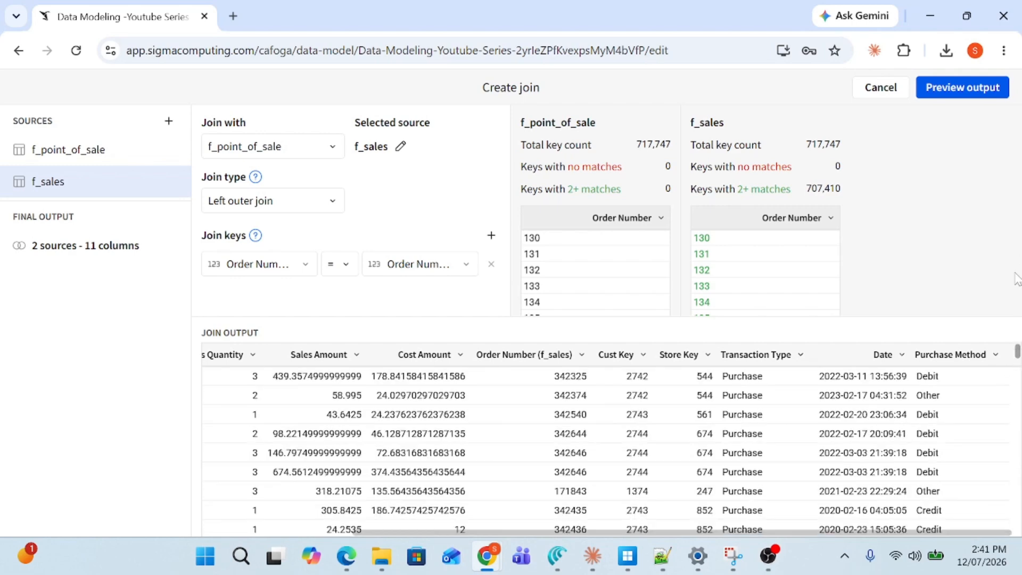
pyautogui.click(978, 91)
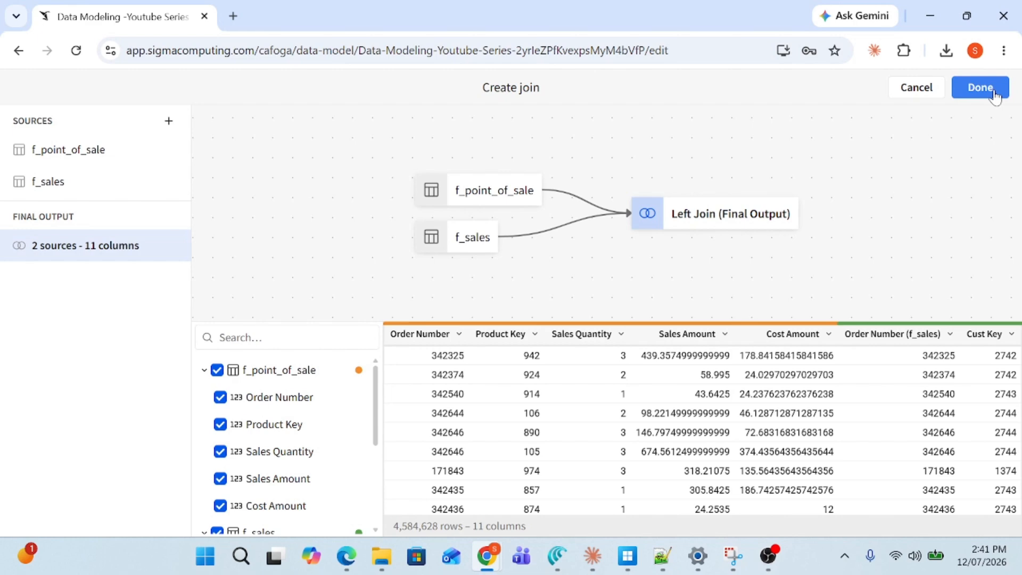
pyautogui.click(993, 91)
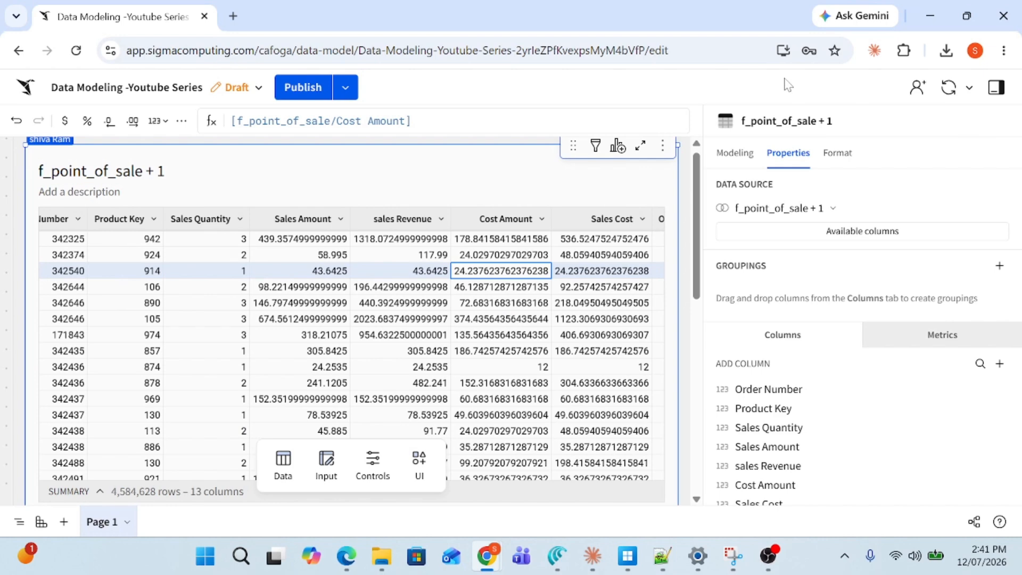
pyautogui.click(663, 147)
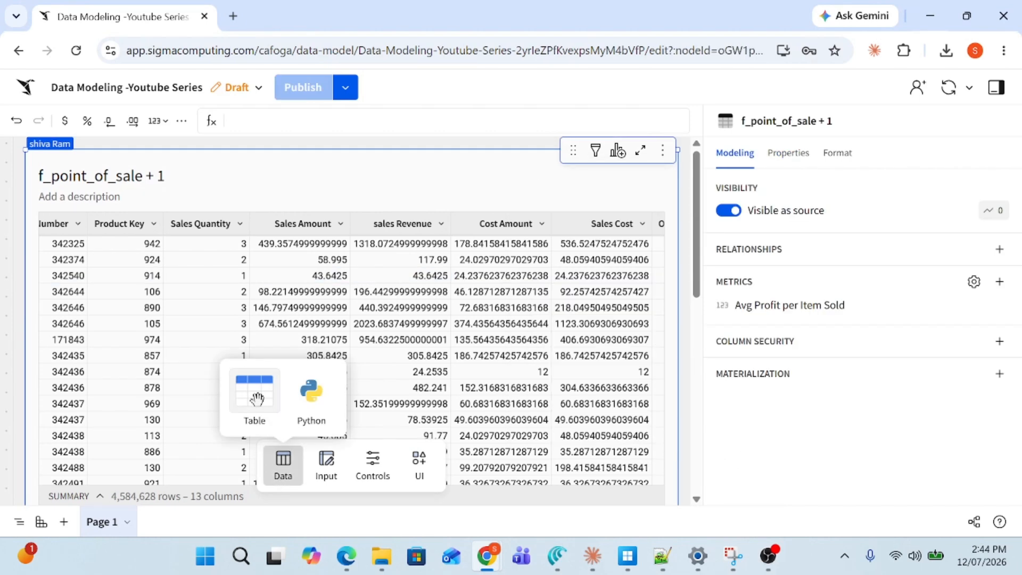
# Add a table to the page from d_store in the retail__plugs_electronics schema of sigma_sample_data.
pyautogui.click(256, 397)
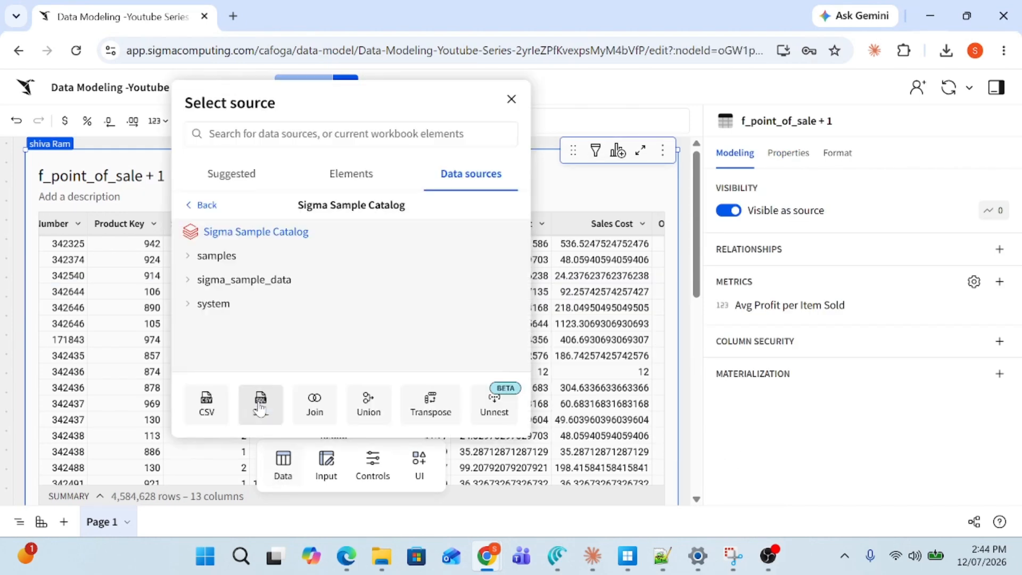
pyautogui.click(192, 280)
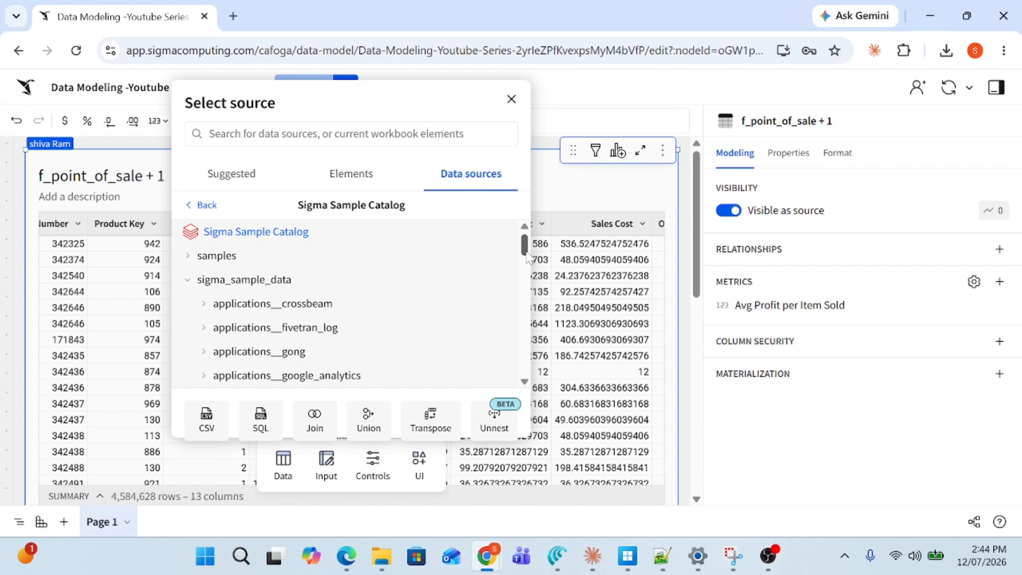
pyautogui.moveTo(525, 248); pyautogui.dragTo(525, 376)
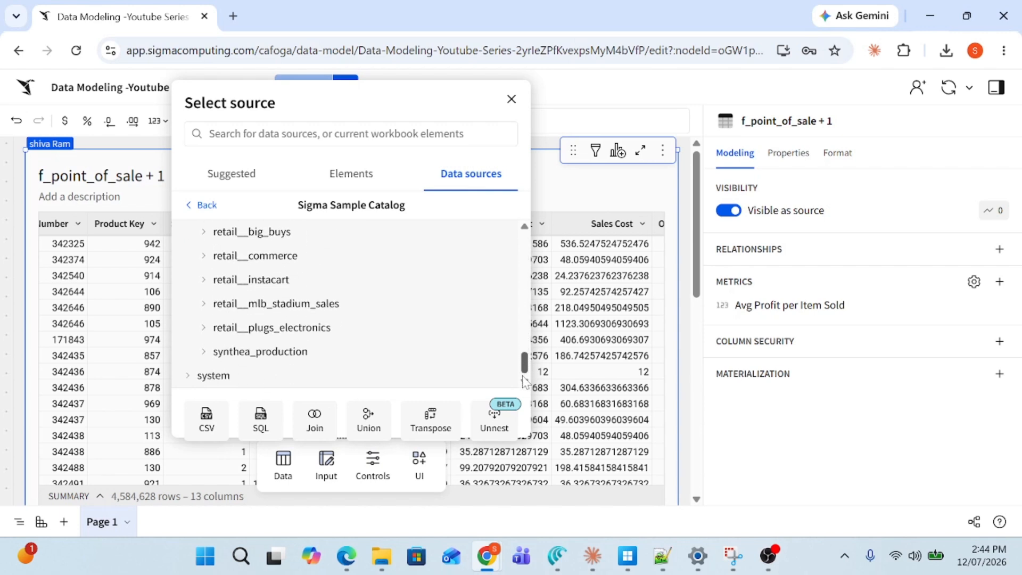
pyautogui.click(205, 328)
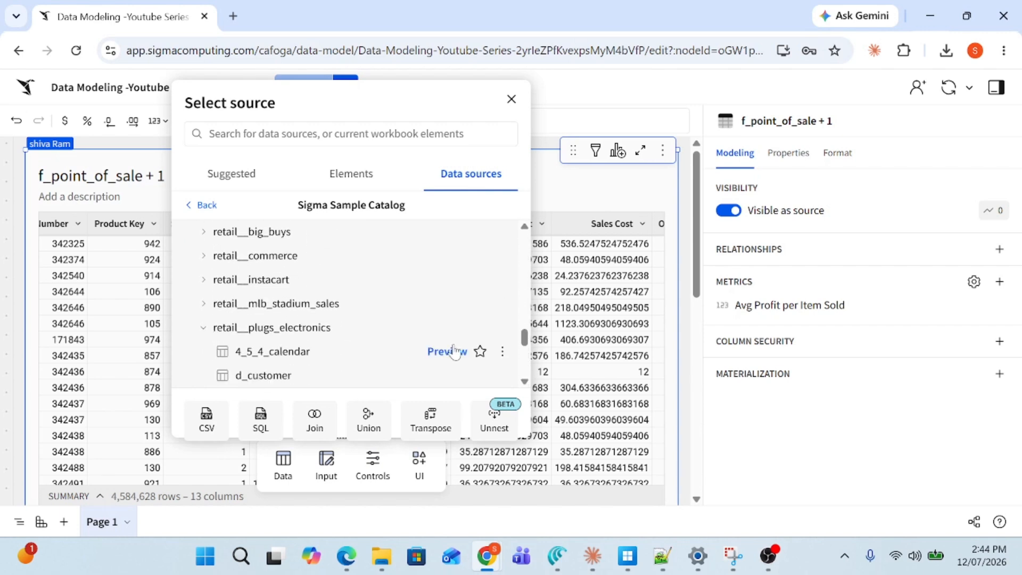
pyautogui.moveTo(525, 336); pyautogui.dragTo(526, 355)
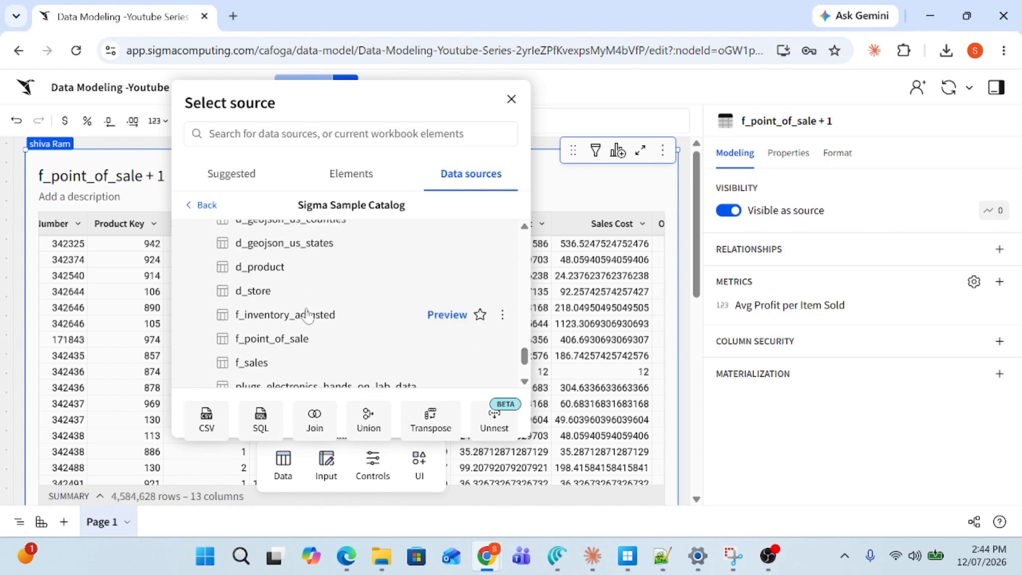
pyautogui.click(268, 301)
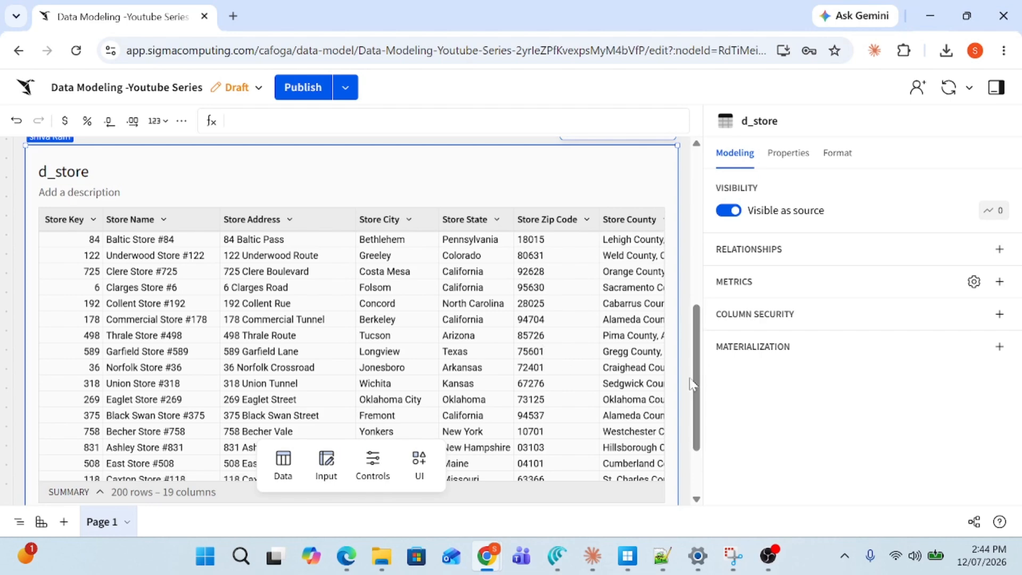
# Check which element source options are available for the joined f_point_of_sale + 1 table.
pyautogui.scroll(5, 694, 385)
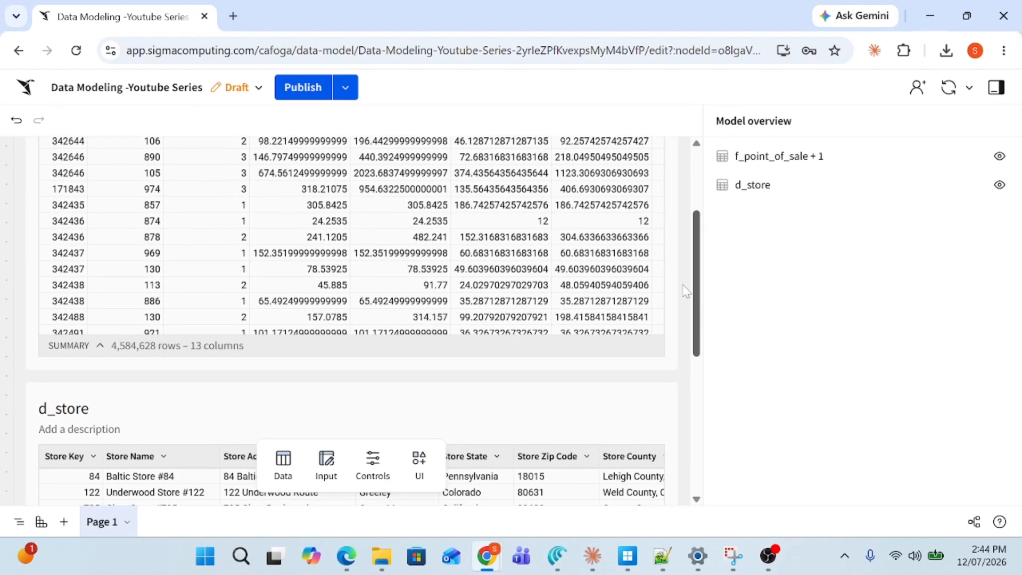
pyautogui.click(548, 395)
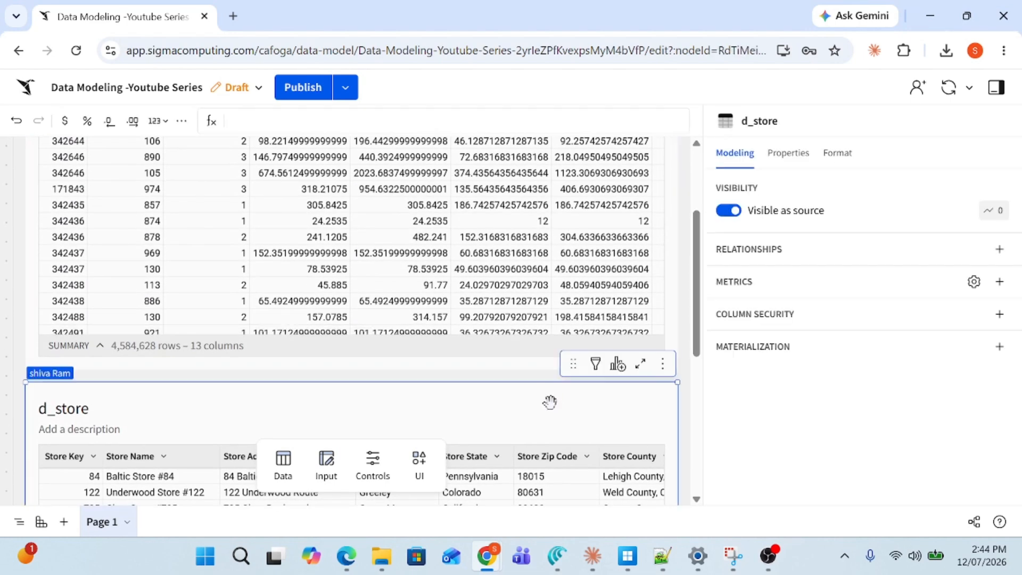
pyautogui.click(699, 332)
pyautogui.scroll(3, 699, 332)
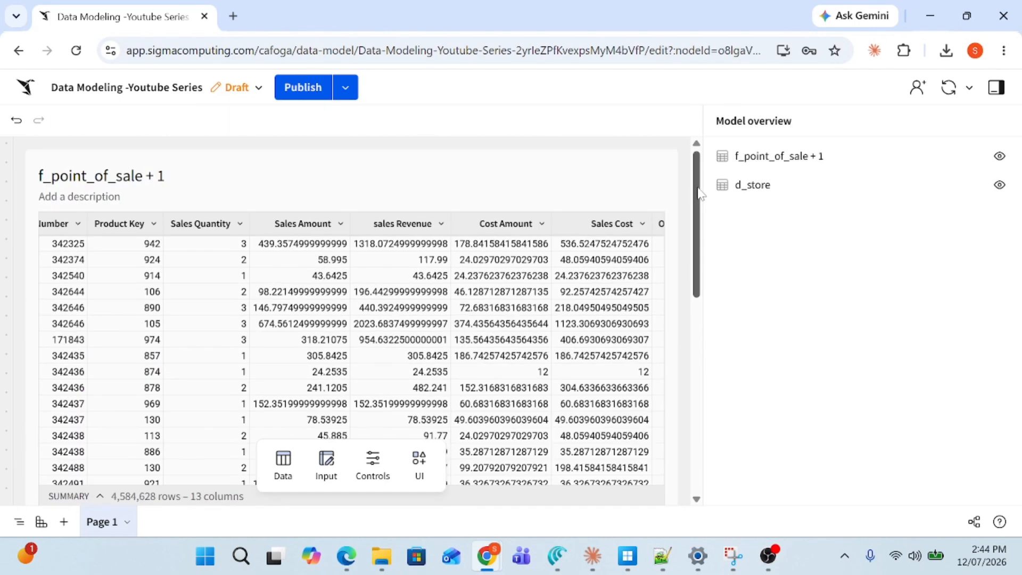
pyautogui.click(663, 151)
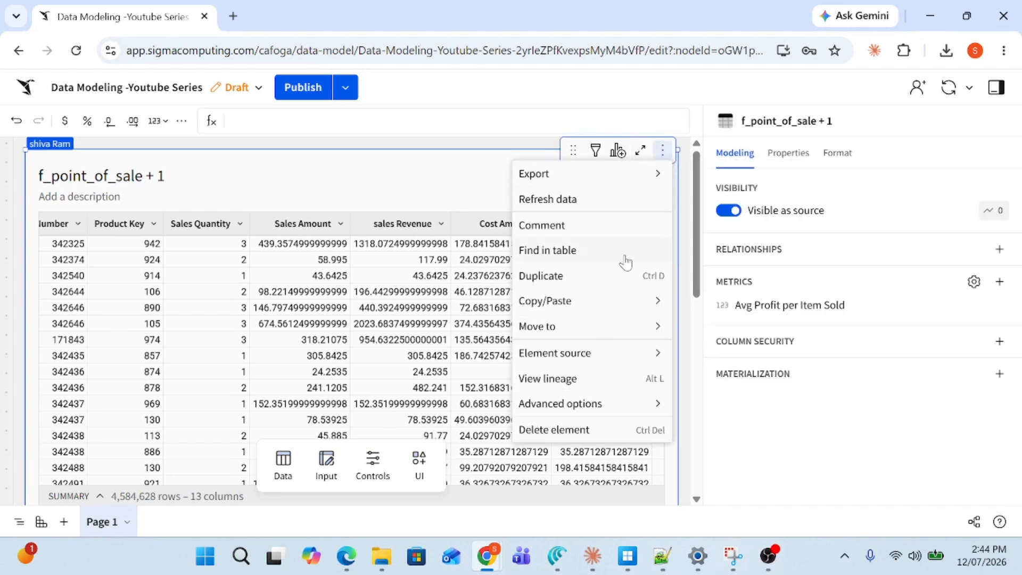
pyautogui.moveTo(598, 350)
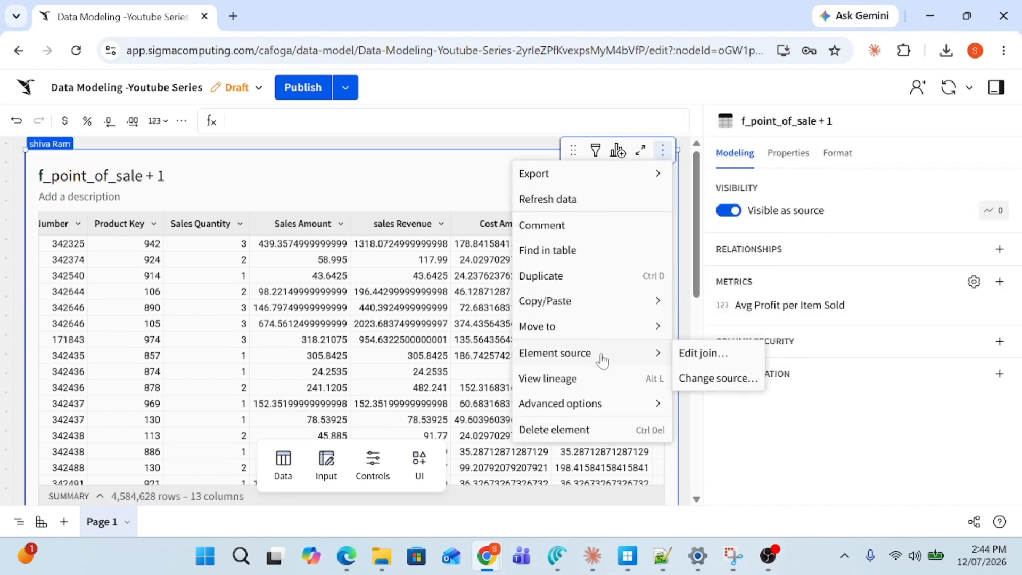
pyautogui.click(698, 215)
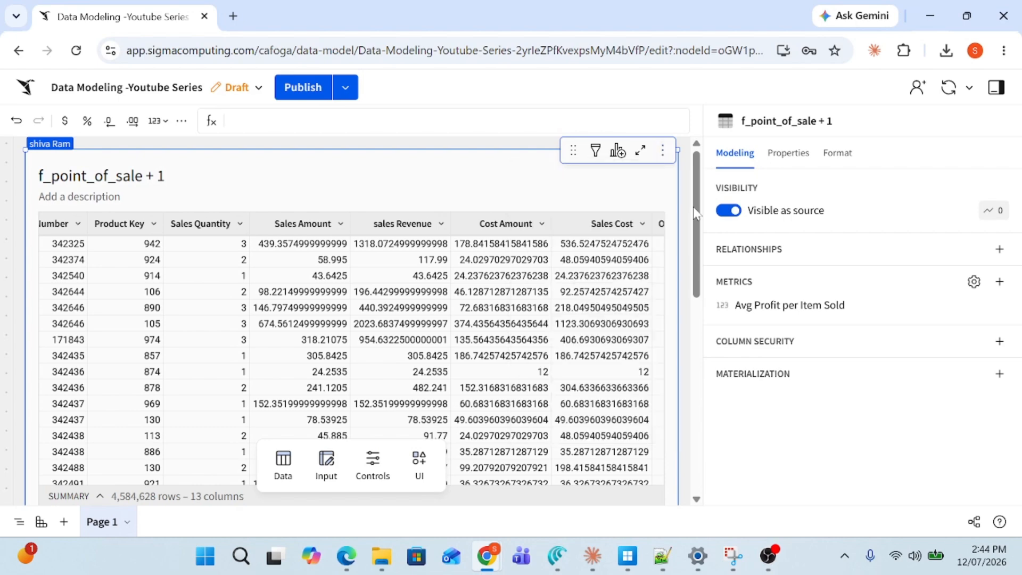
# Start a join on the d_store table and add the page element f_point_of_sale + 1 with all its columns as the source.
pyautogui.click(695, 321)
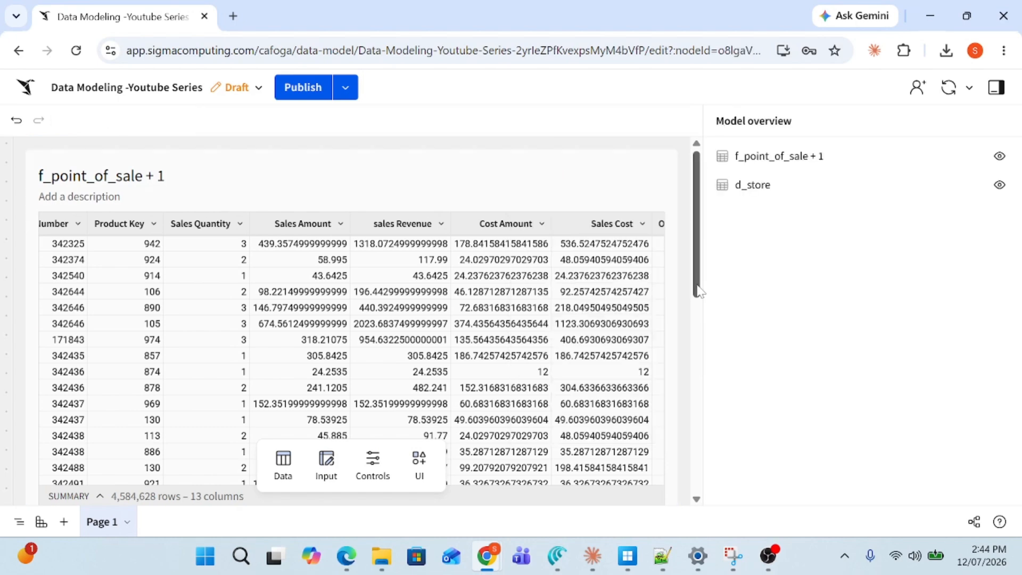
pyautogui.scroll(-5, 659, 396)
pyautogui.click(659, 397)
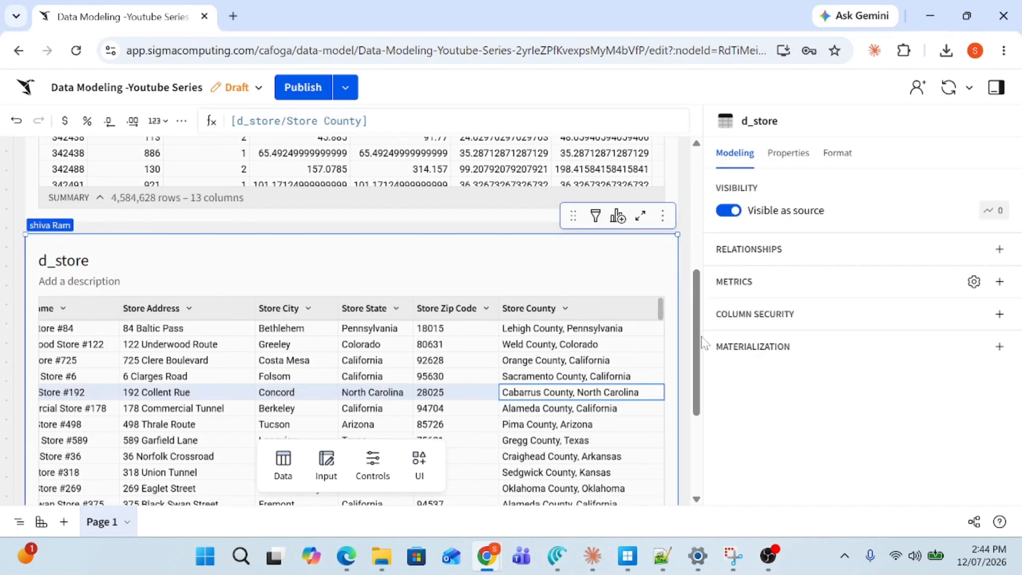
pyautogui.click(663, 216)
pyautogui.moveTo(618, 381)
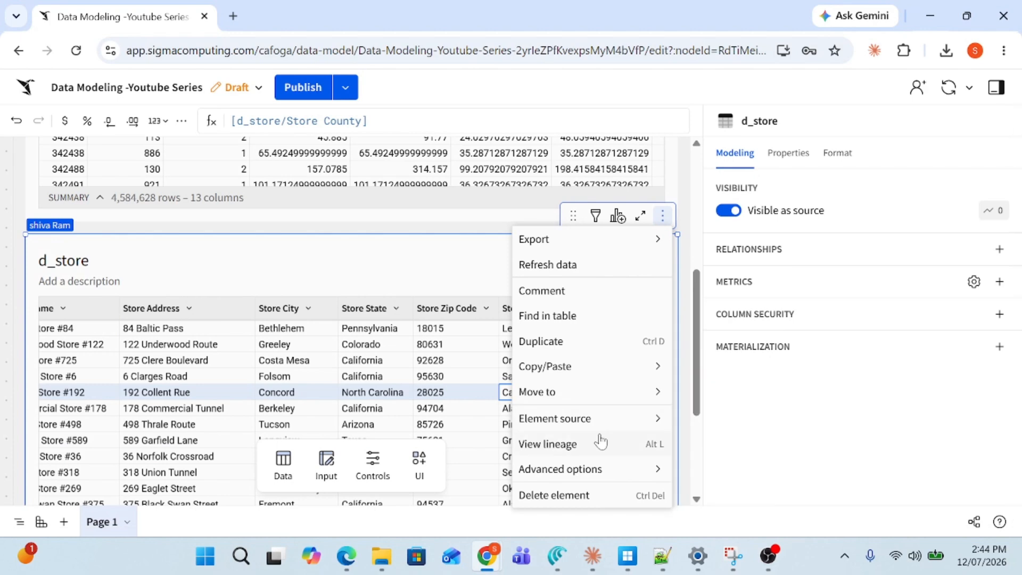
pyautogui.moveTo(614, 429)
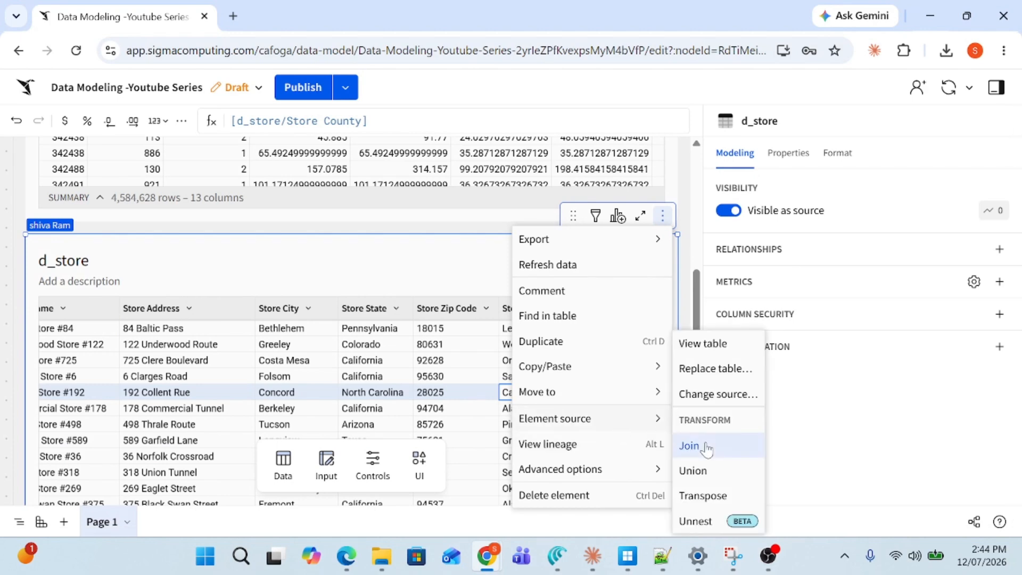
pyautogui.click(689, 445)
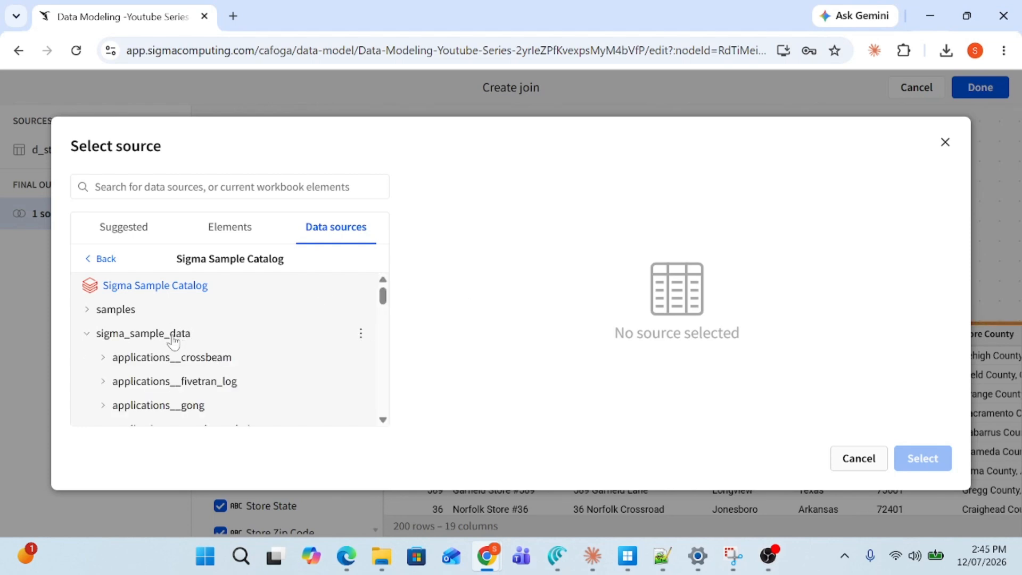
pyautogui.click(137, 235)
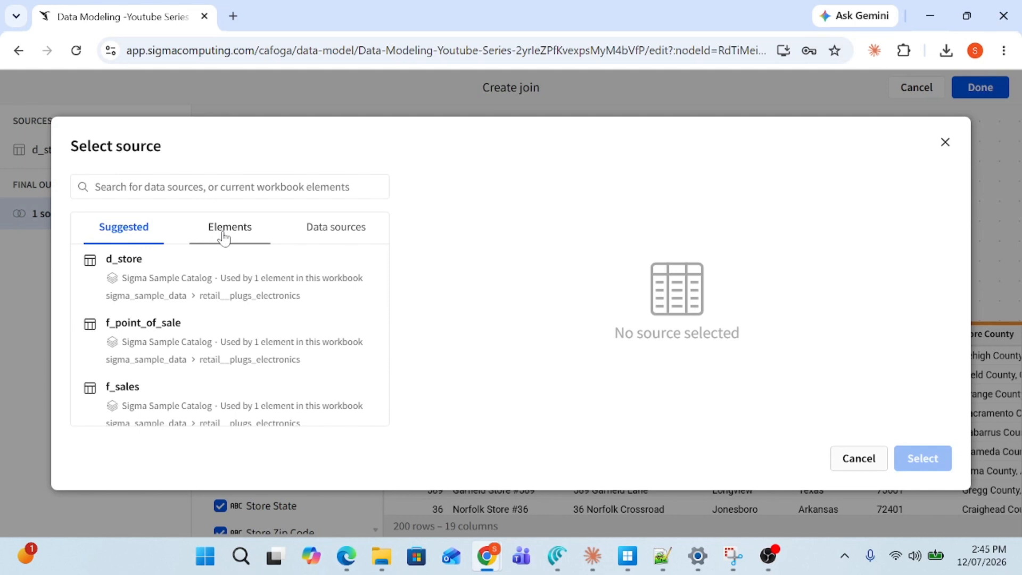
pyautogui.click(234, 237)
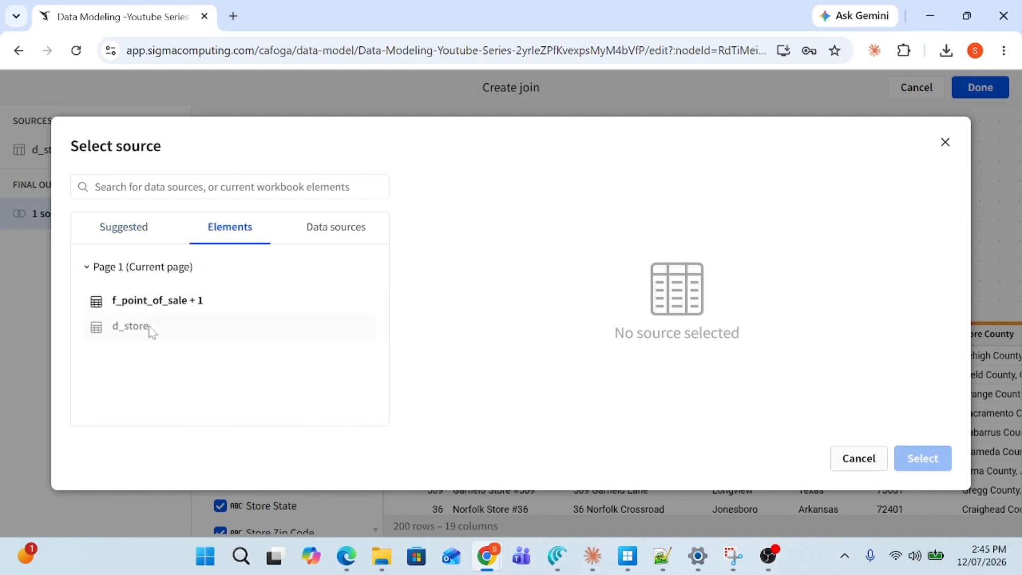
pyautogui.click(178, 308)
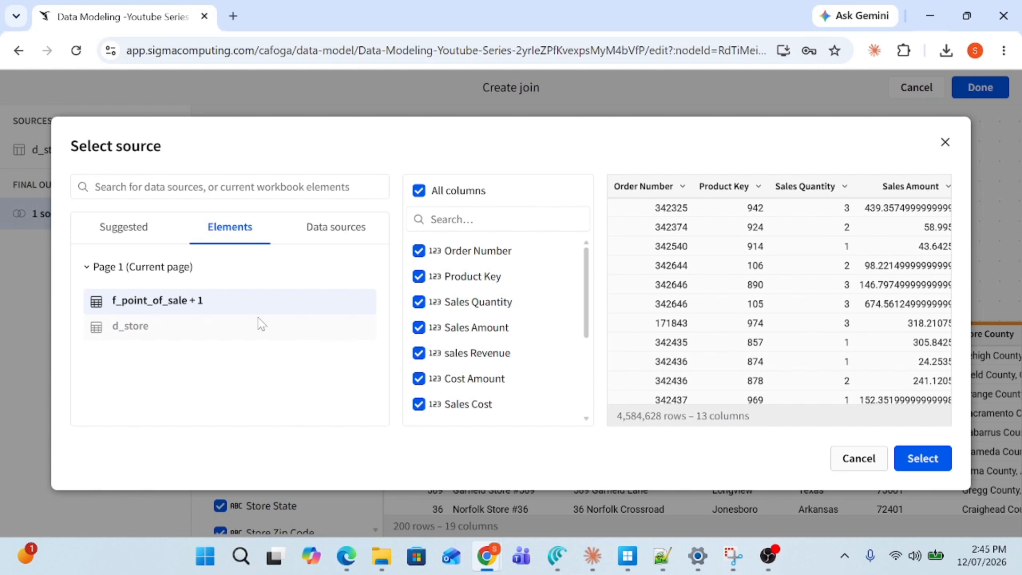
pyautogui.click(923, 462)
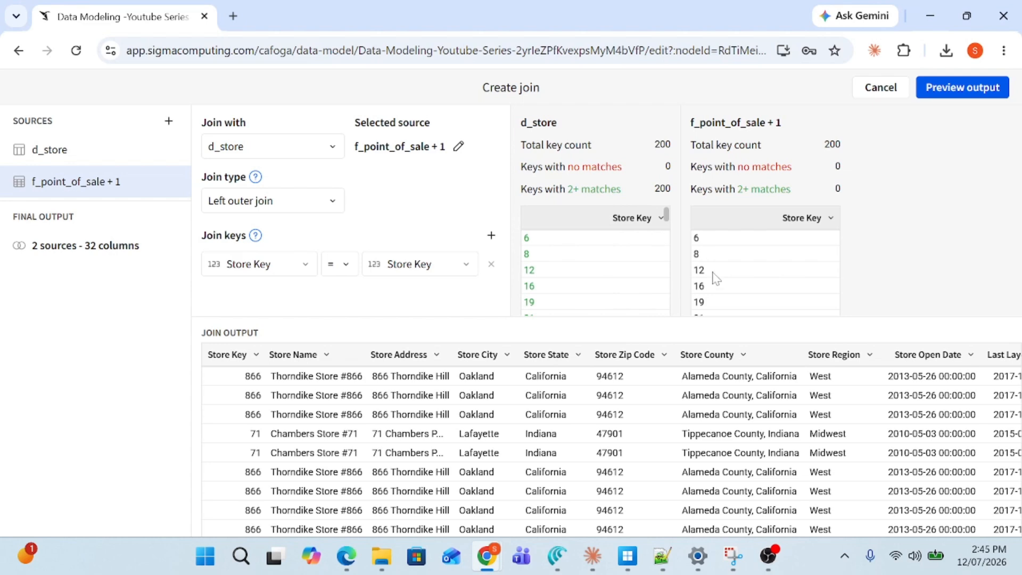
# Preview and finish the left outer join of d_store and f_point_of_sale + 1 on Store Key, and publish the data model.
pyautogui.click(946, 91)
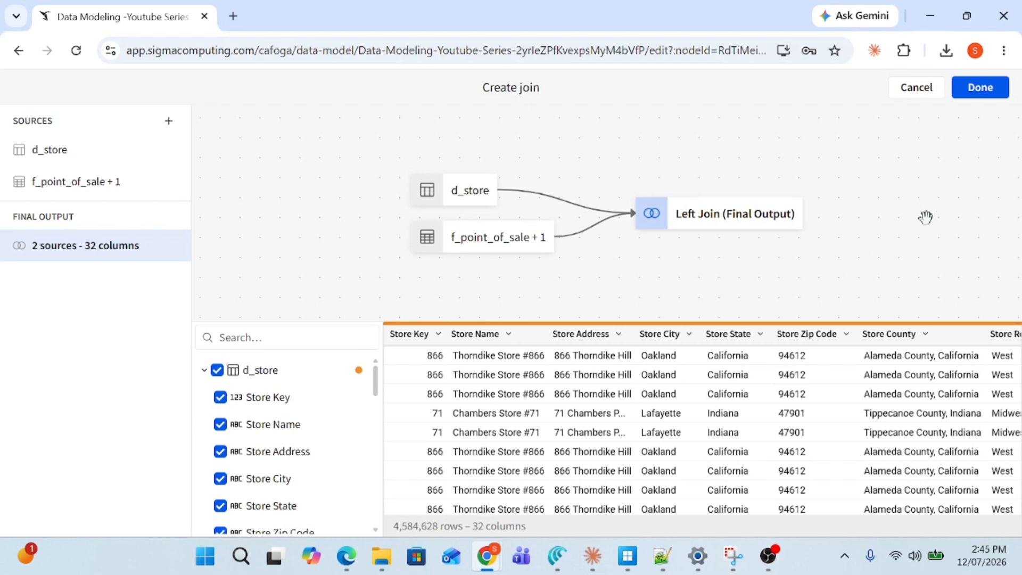
pyautogui.click(987, 100)
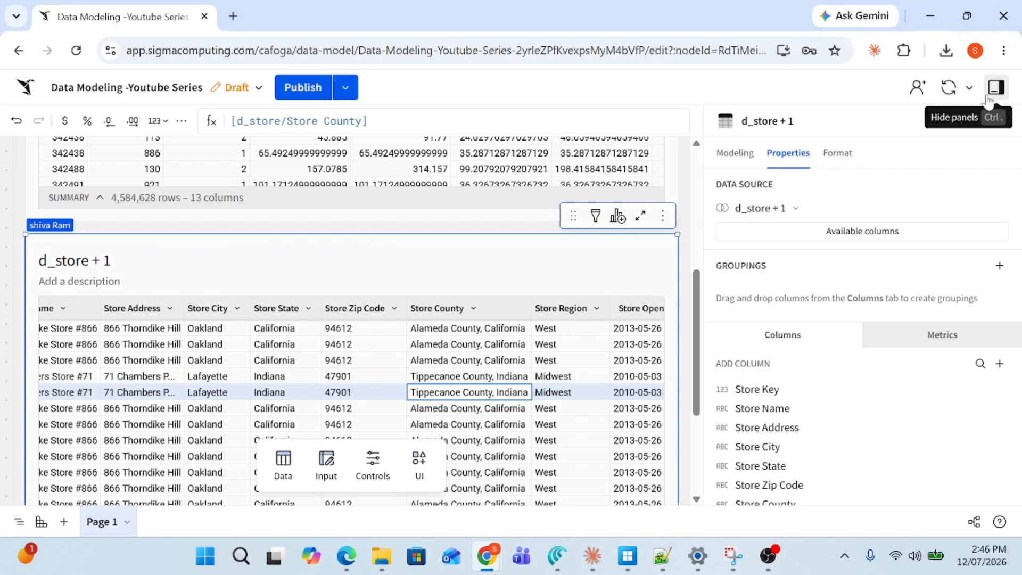
pyautogui.click(301, 90)
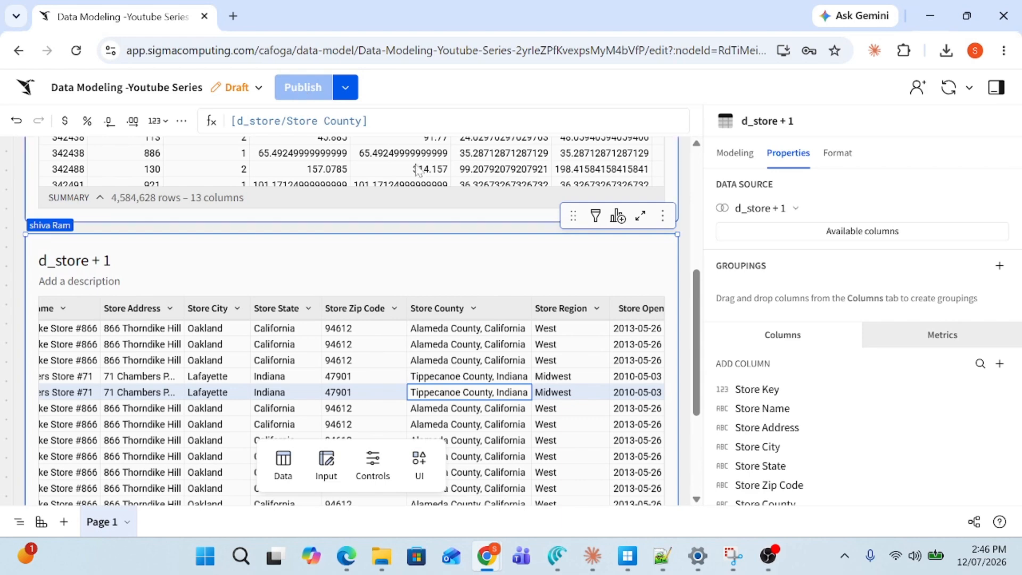
# Add a table to the page from d_product in the retail__plugs_electronics schema of sigma_sample_data.
pyautogui.click(699, 352)
pyautogui.moveTo(699, 351); pyautogui.dragTo(695, 170)
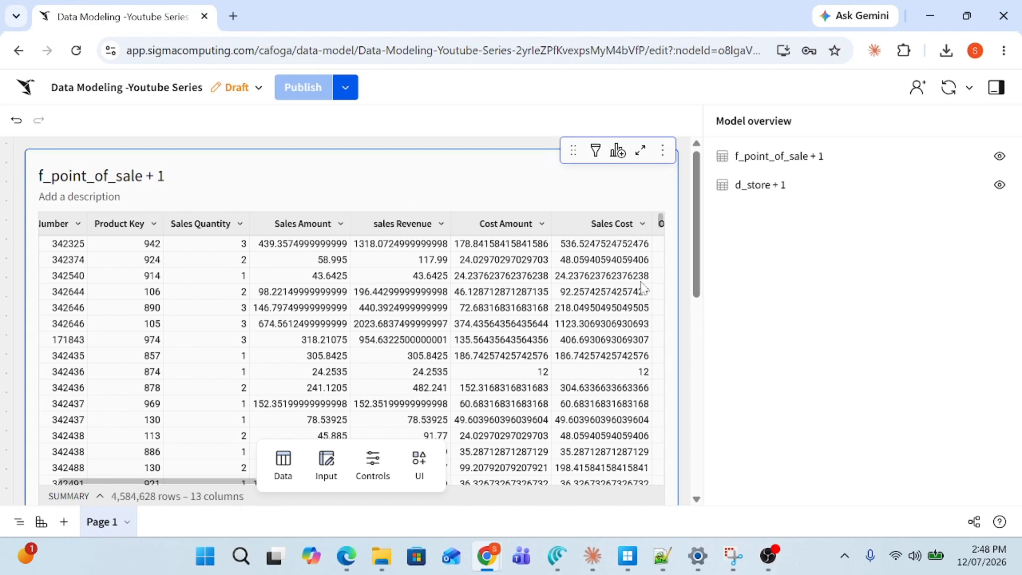
pyautogui.moveTo(696, 261); pyautogui.dragTo(696, 373)
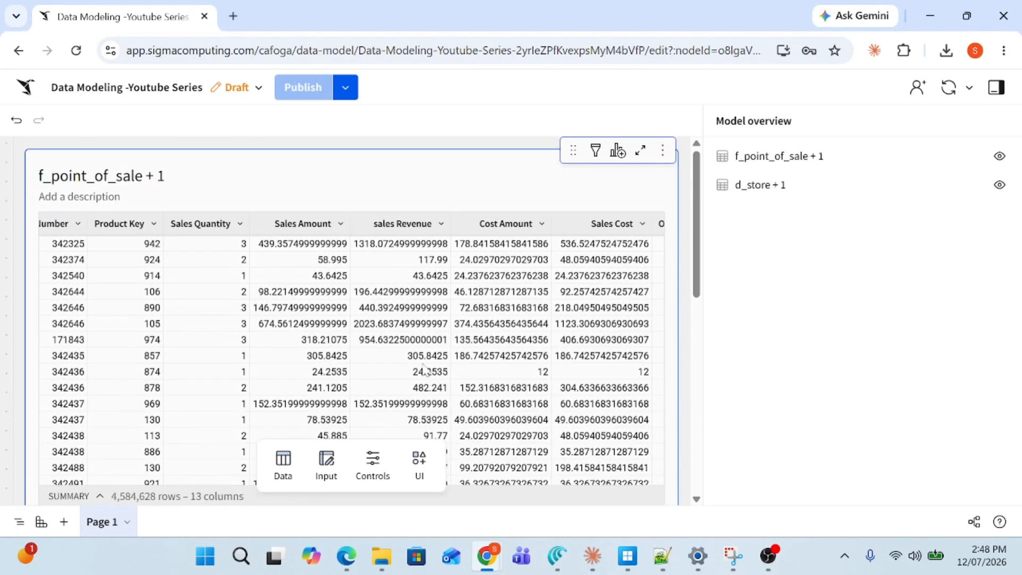
pyautogui.moveTo(286, 472)
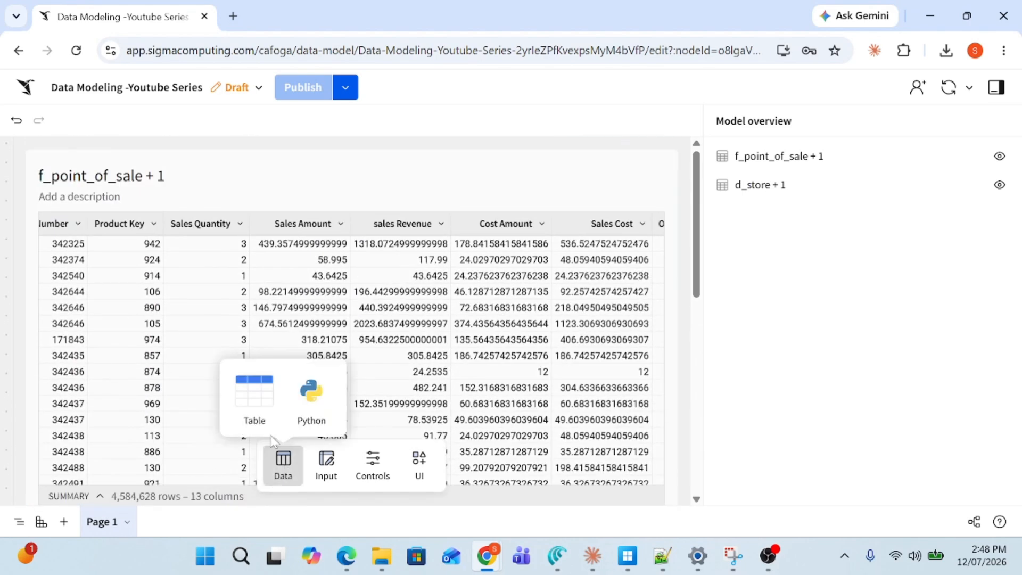
pyautogui.click(264, 412)
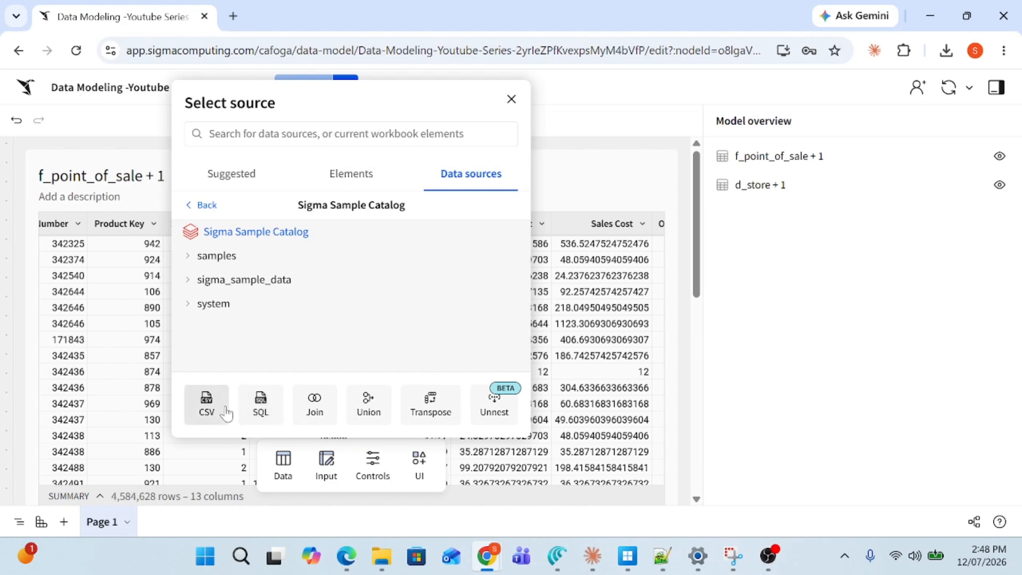
pyautogui.click(191, 282)
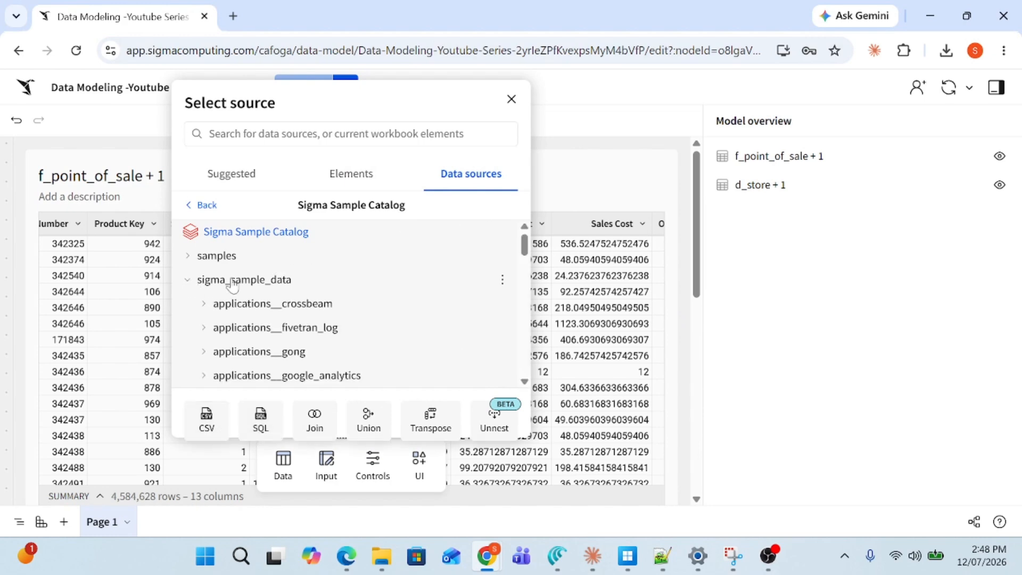
pyautogui.moveTo(526, 246); pyautogui.dragTo(523, 358)
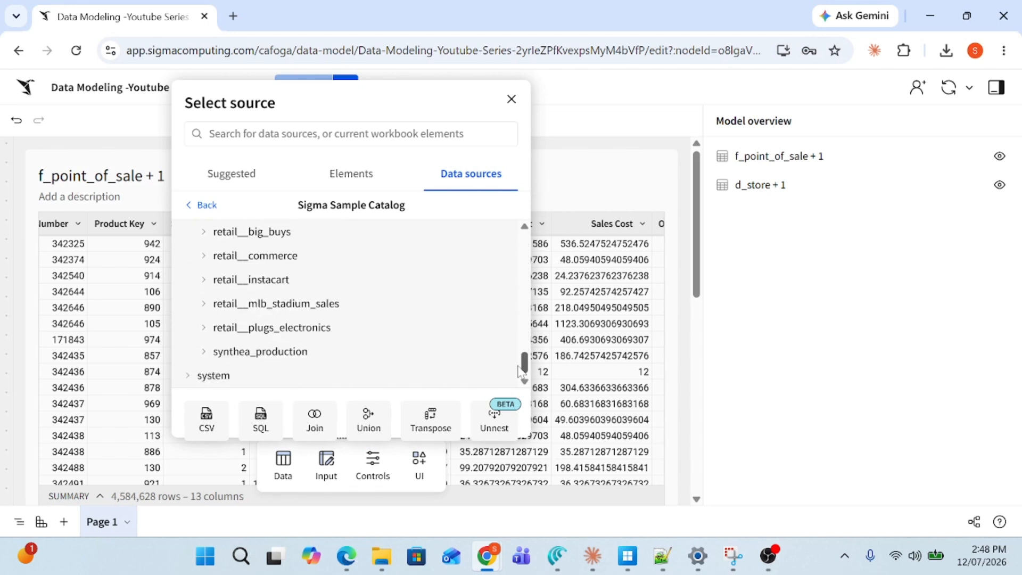
pyautogui.click(203, 327)
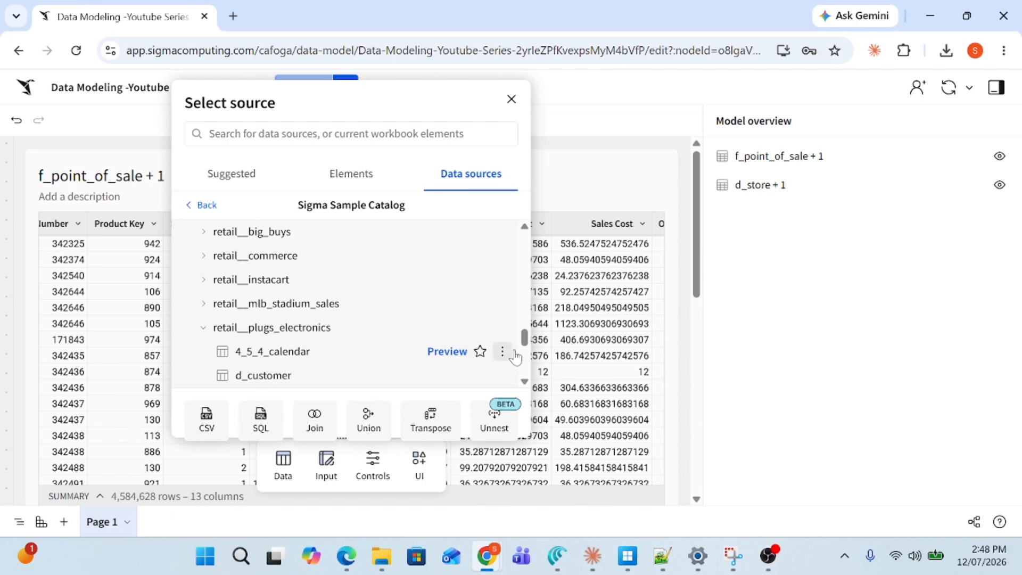
pyautogui.moveTo(523, 342); pyautogui.dragTo(535, 359)
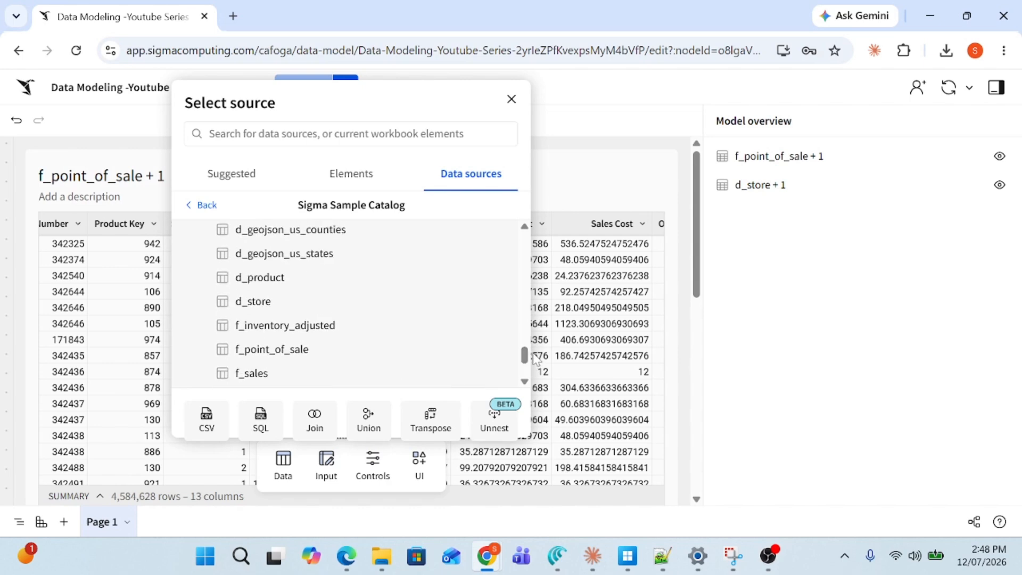
pyautogui.click(251, 287)
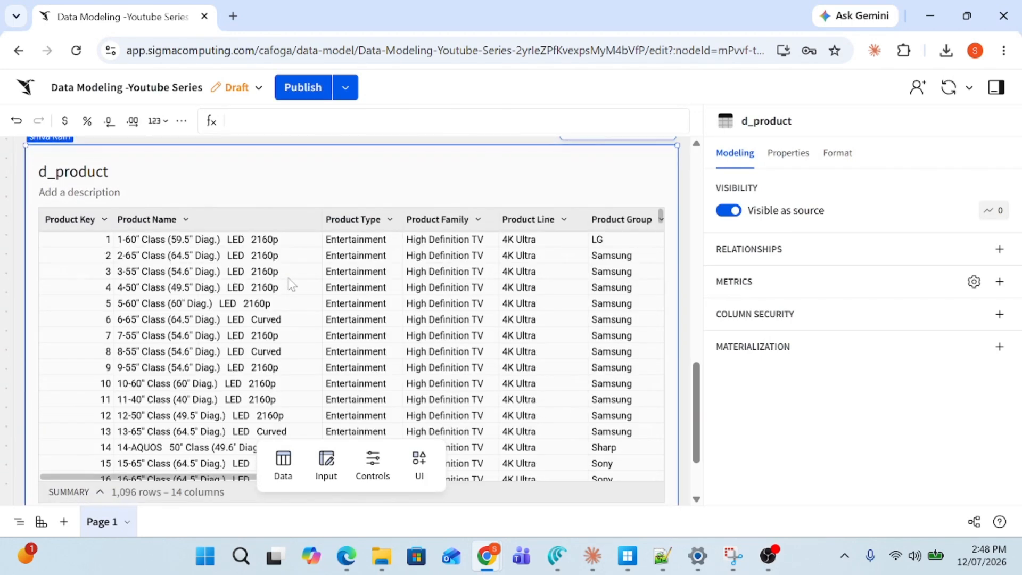
# Add another table to the page from d_customer in the retail__plugs_electronics schema of sigma_sample_data.
pyautogui.moveTo(283, 462)
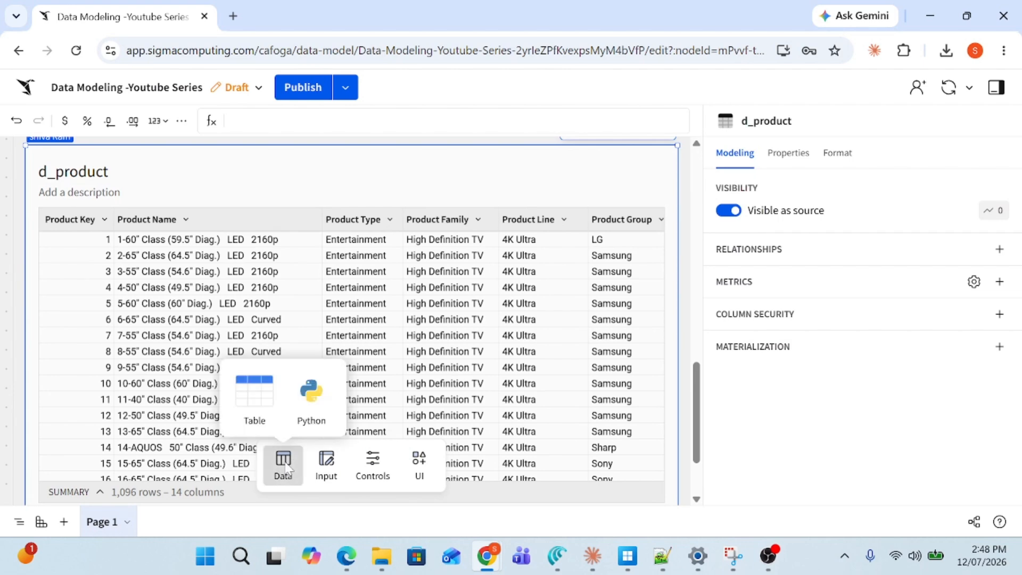
pyautogui.click(255, 394)
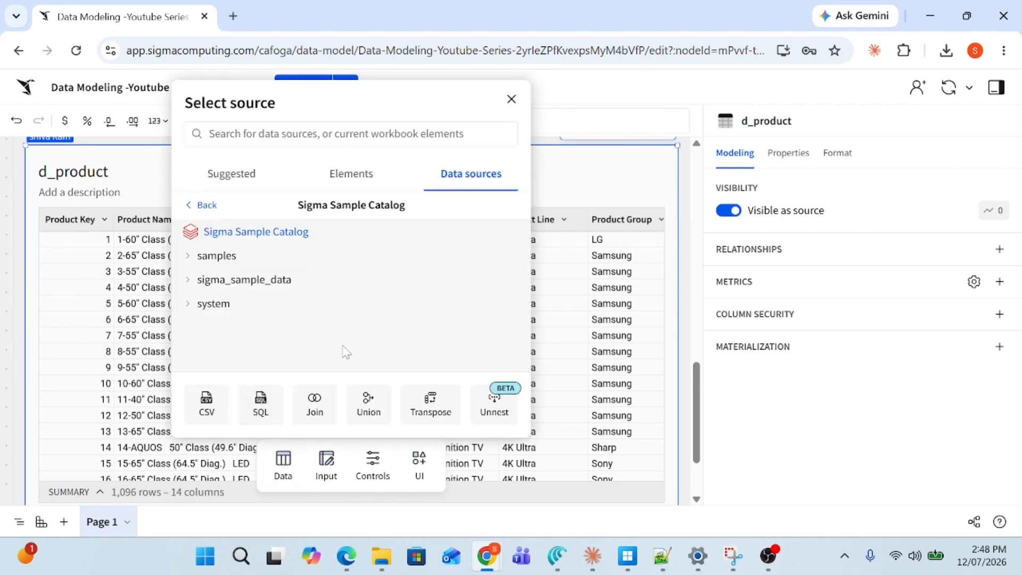
pyautogui.click(191, 280)
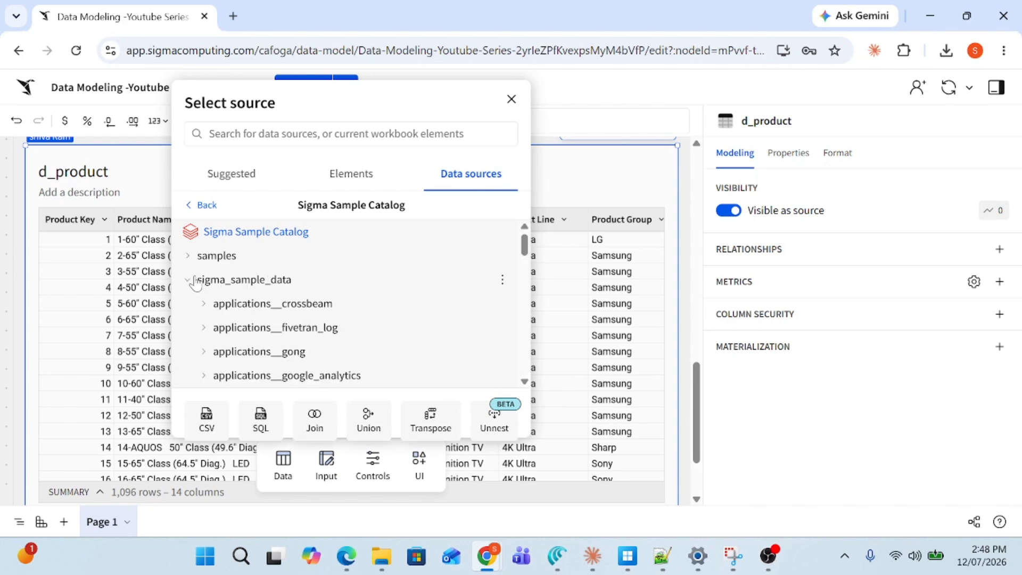
pyautogui.moveTo(524, 246); pyautogui.dragTo(523, 379)
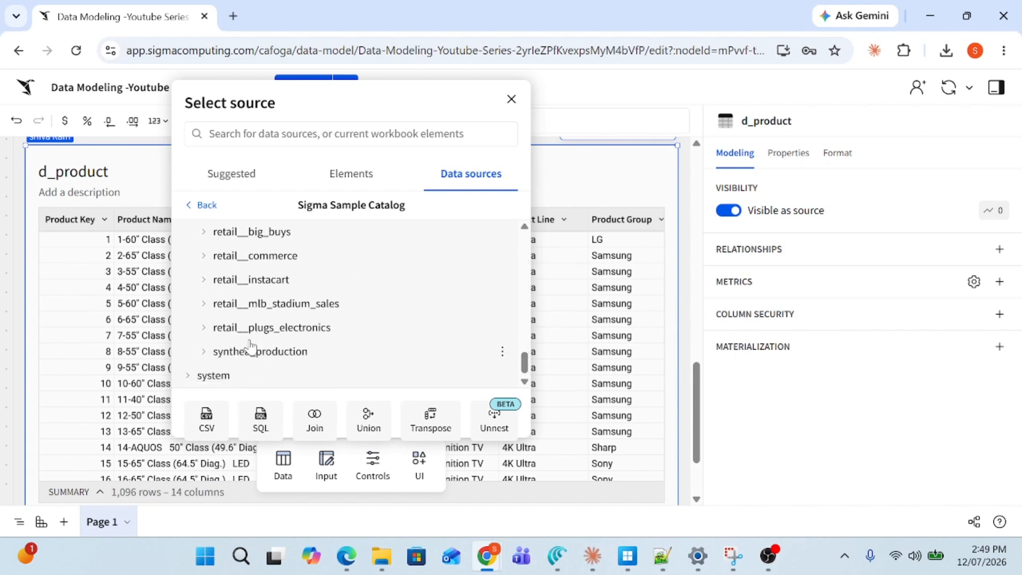
pyautogui.click(204, 327)
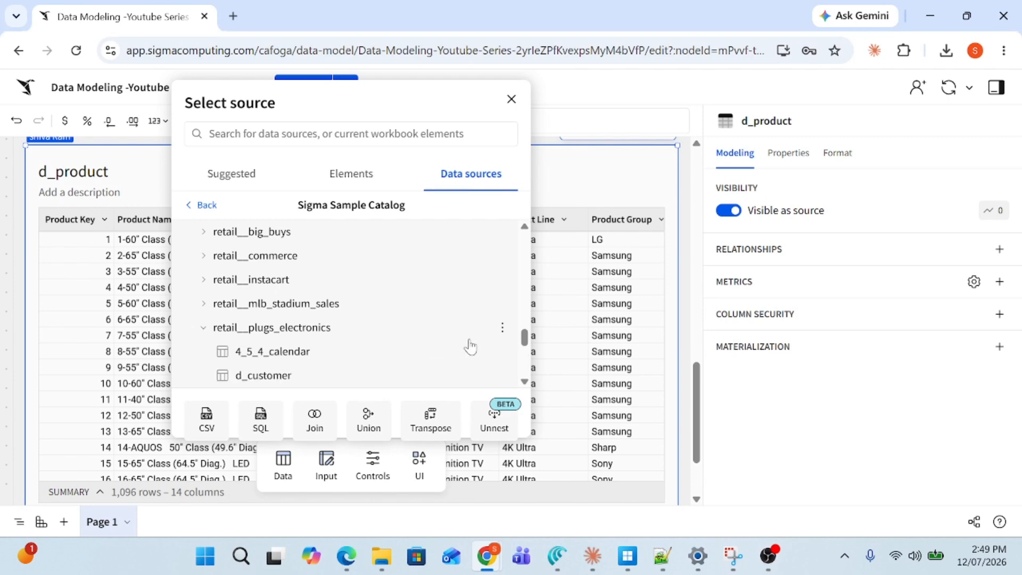
pyautogui.moveTo(526, 344); pyautogui.dragTo(527, 356)
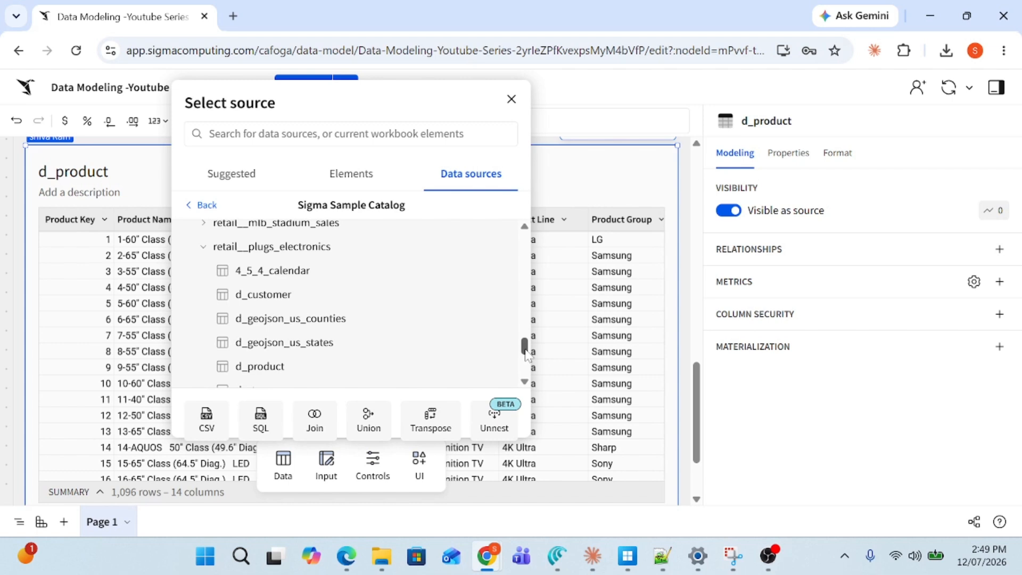
pyautogui.click(285, 297)
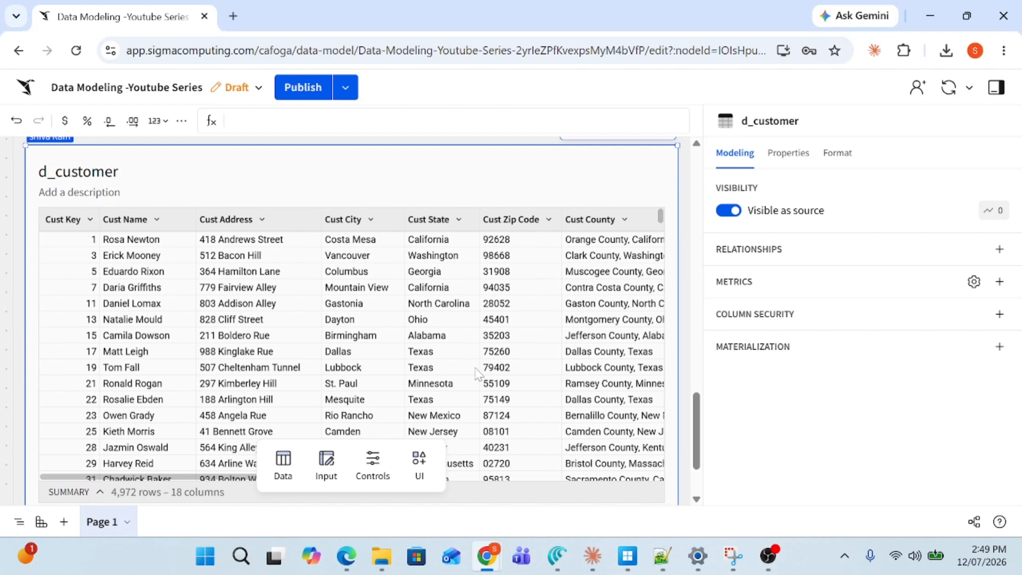
# Start a relationship on d_customer with d_store + 1 as the target source and review the Cust Key matching.
pyautogui.click(621, 270)
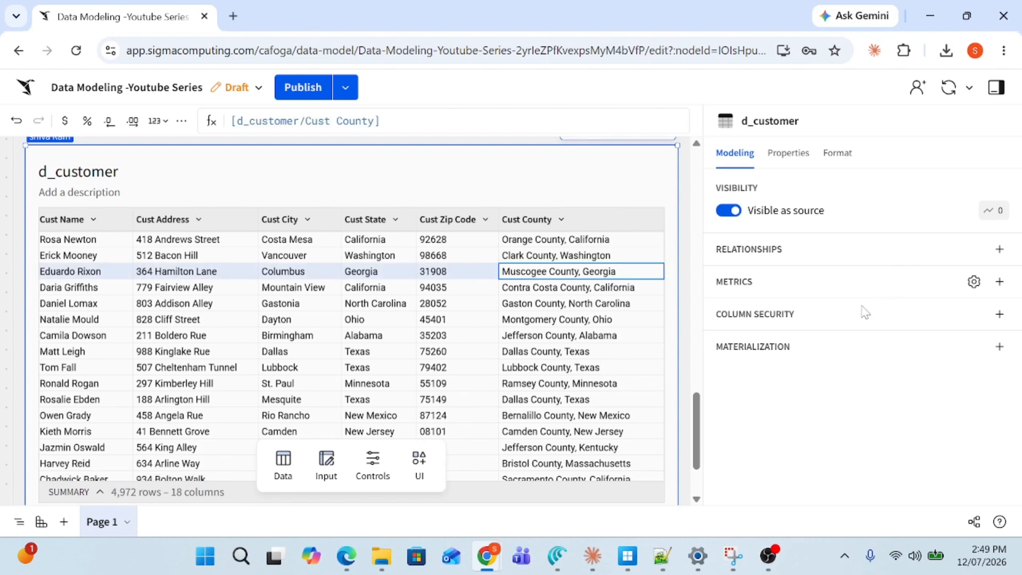
pyautogui.click(1000, 250)
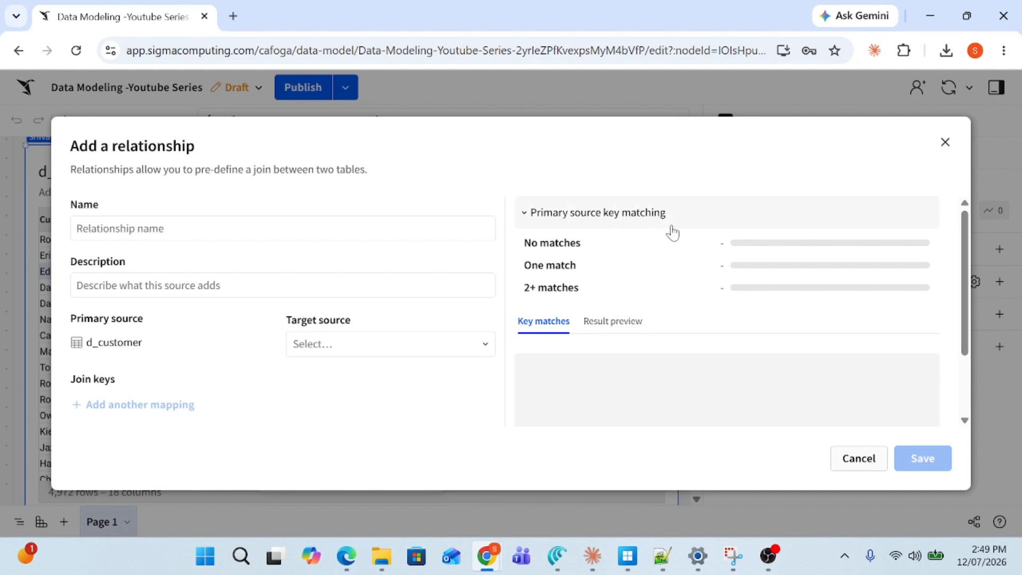
pyautogui.click(397, 347)
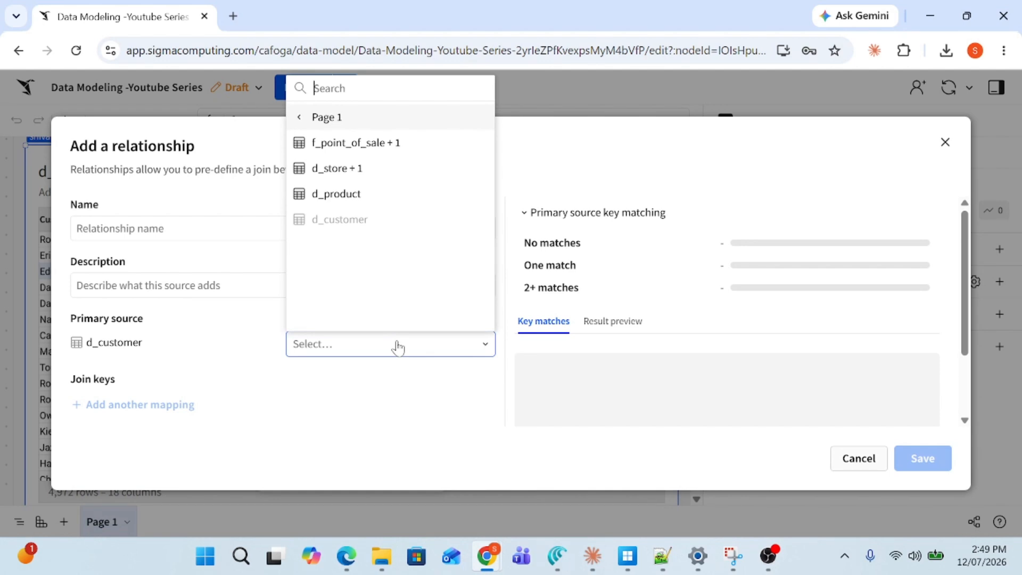
pyautogui.click(361, 169)
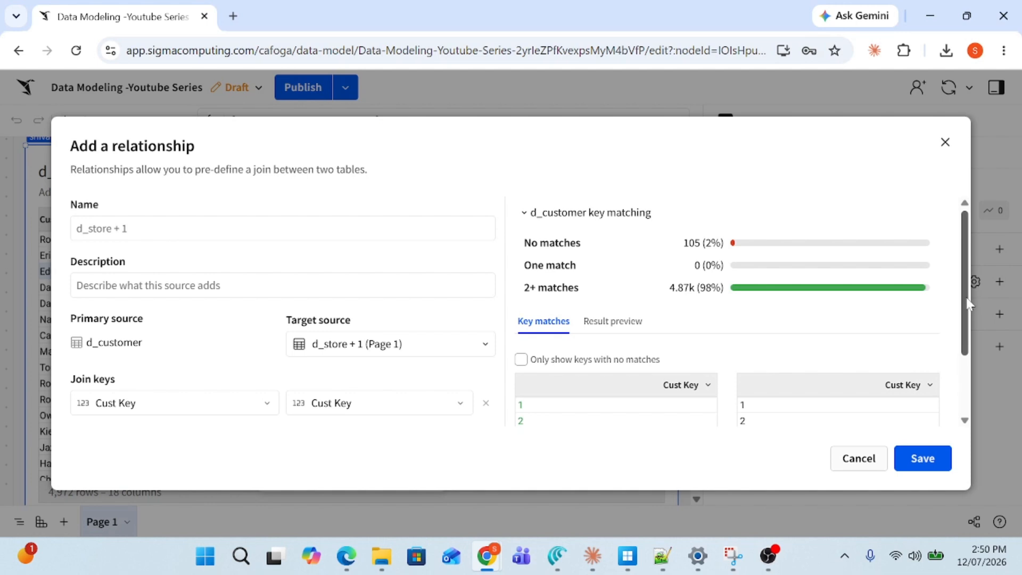
pyautogui.scroll(-2, 967, 302)
pyautogui.scroll(2, 969, 288)
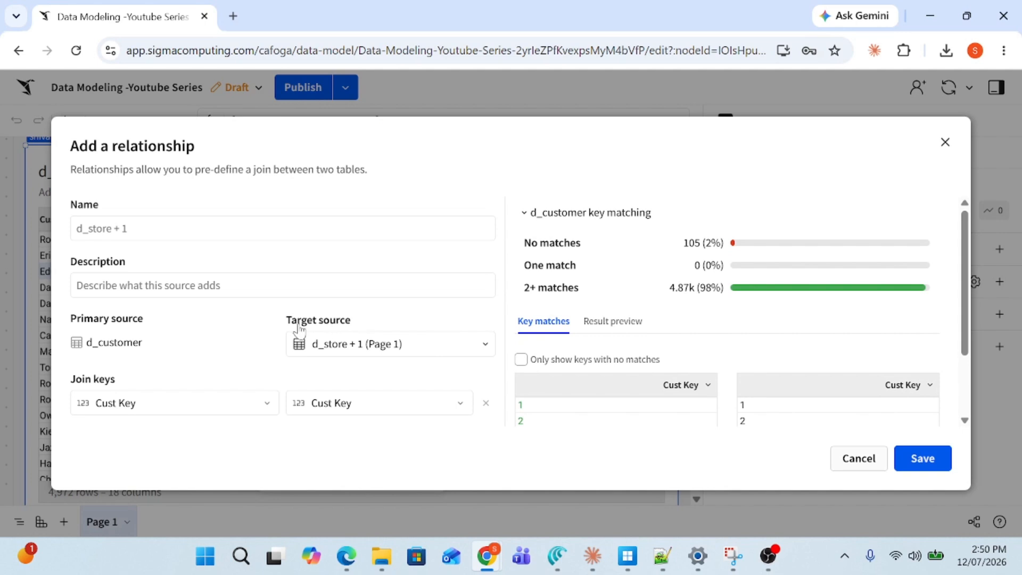
# Change the relationship's target source to f_point_of_sale + 1, keeping Cust Key as the join key on both sides.
pyautogui.click(372, 353)
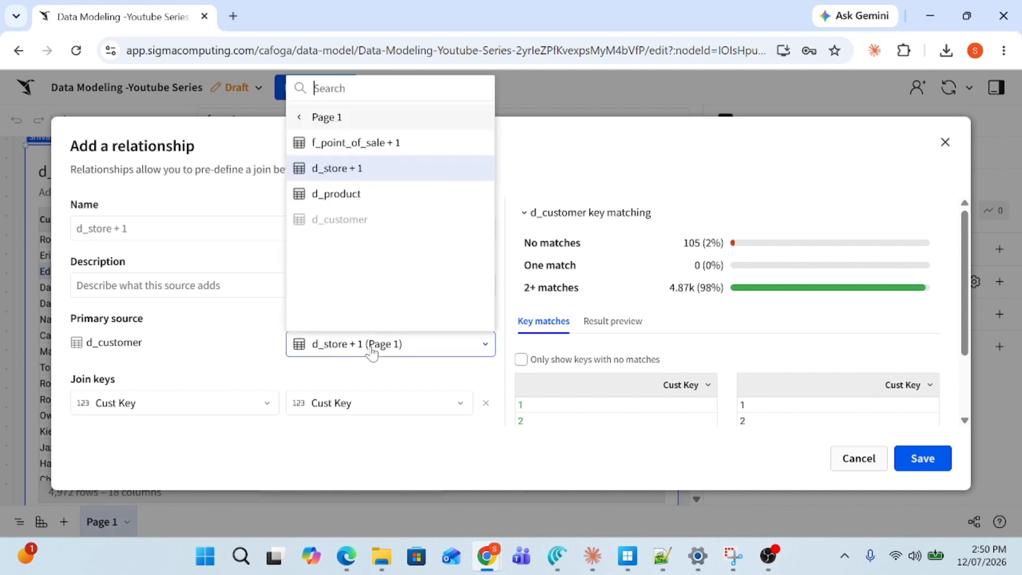
pyautogui.click(389, 143)
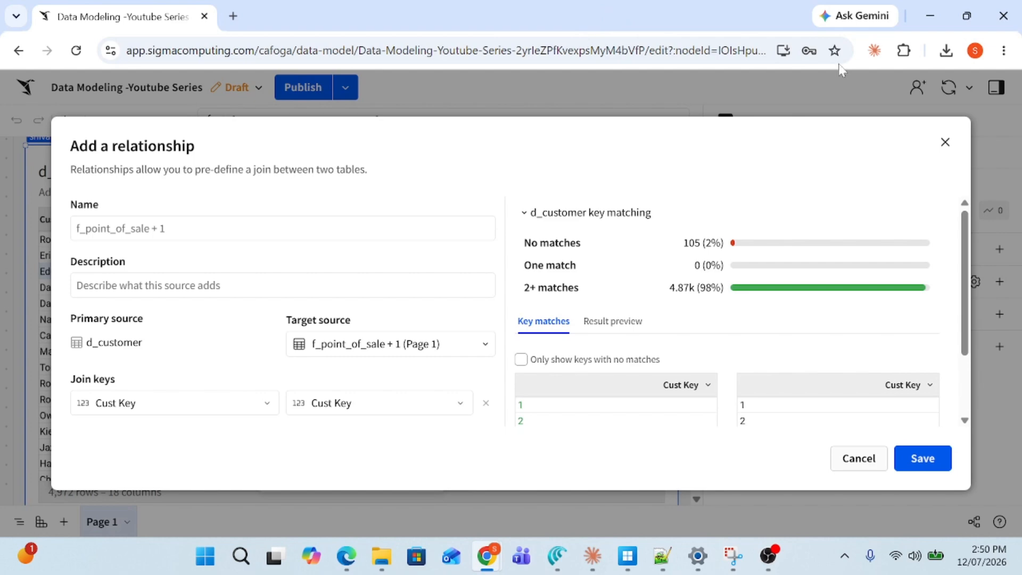
# Save the relationship from d_customer to f_point_of_sale + 1.
pyautogui.moveTo(963, 276); pyautogui.dragTo(969, 249)
pyautogui.click(922, 459)
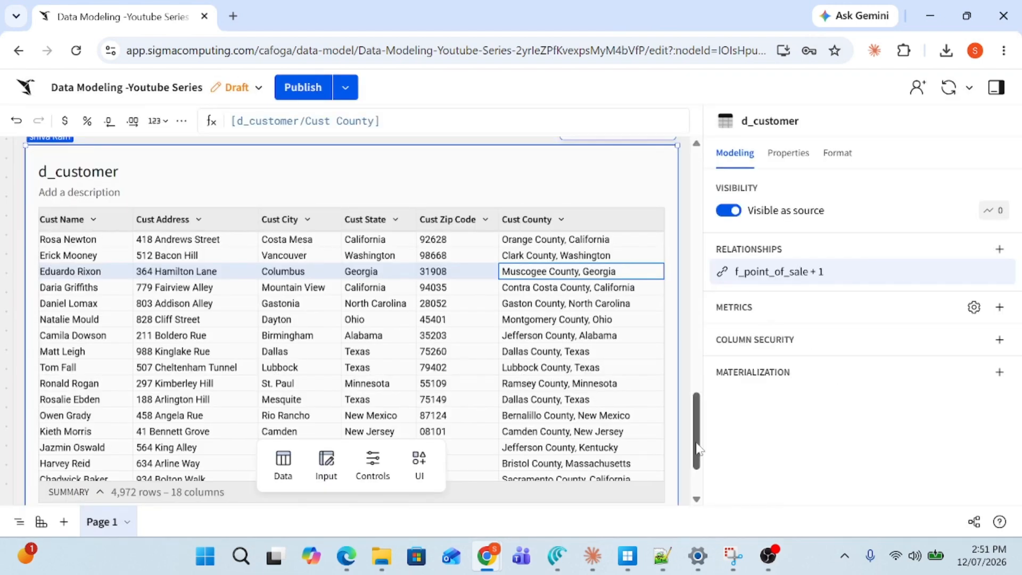
# Start a new relationship on the d_product table and list the available target sources.
pyautogui.moveTo(697, 448); pyautogui.dragTo(699, 519)
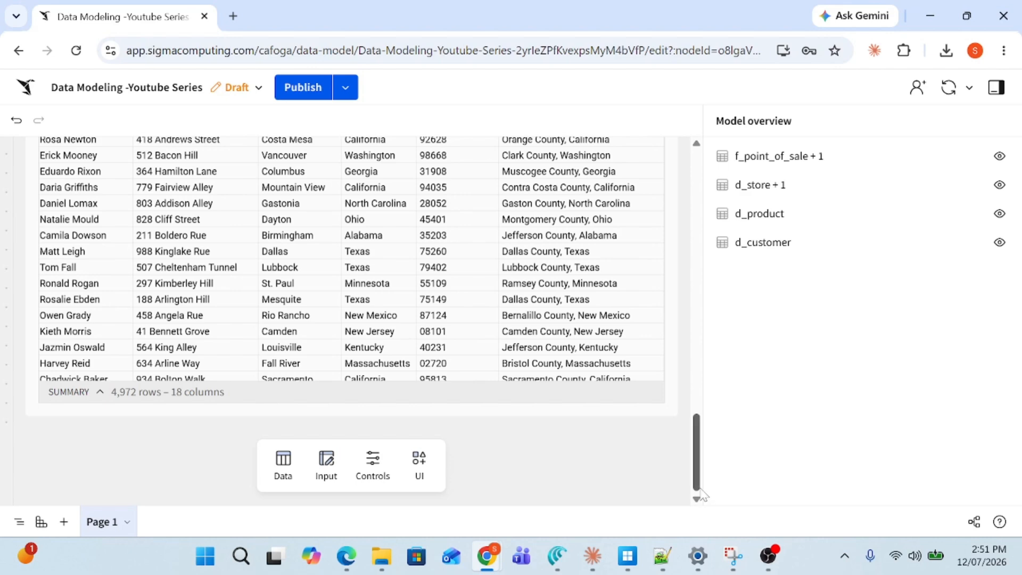
pyautogui.scroll(15, 664, 324)
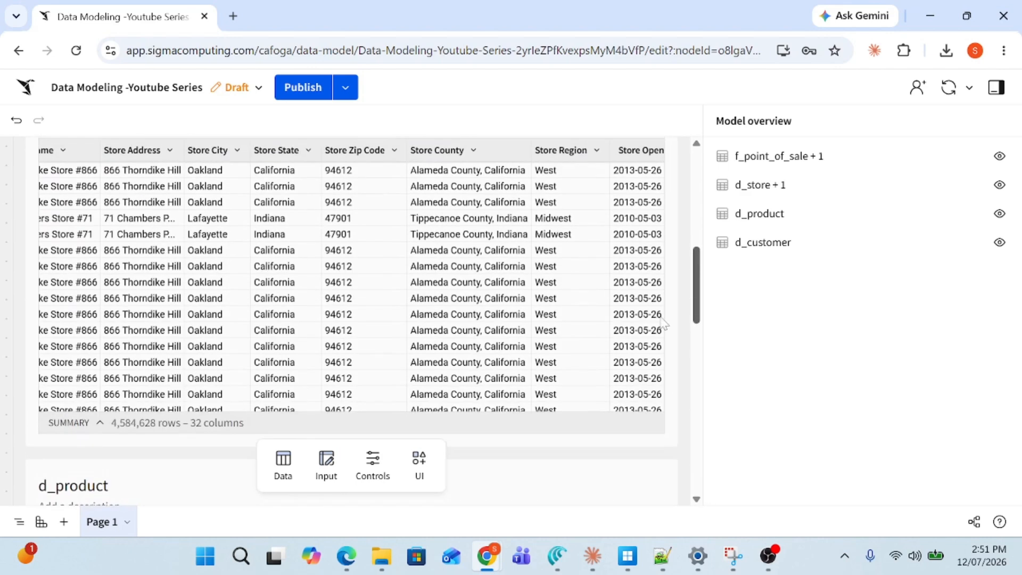
pyautogui.scroll(3, 664, 324)
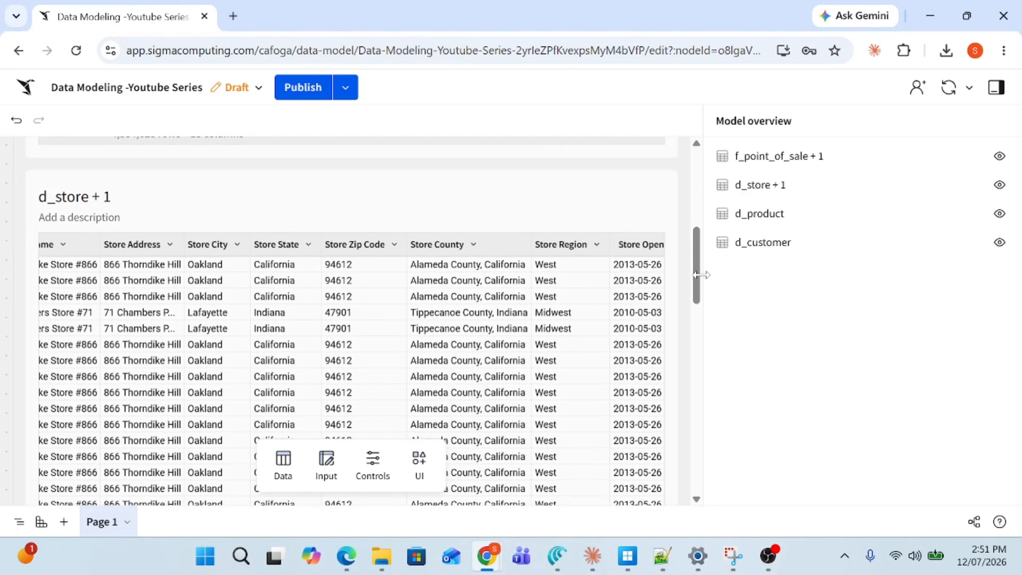
pyautogui.moveTo(699, 274); pyautogui.dragTo(719, 354)
pyautogui.click(628, 238)
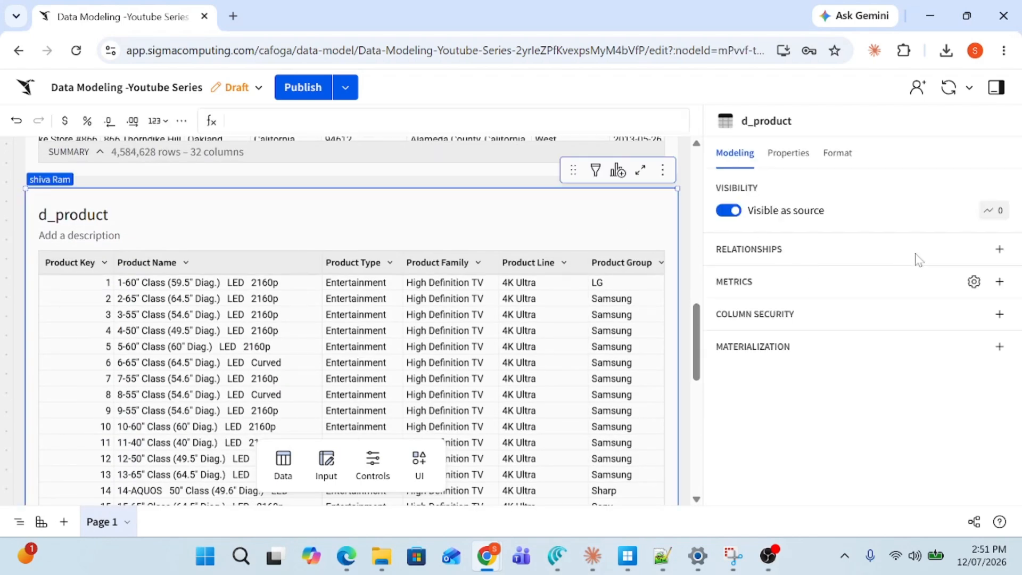
pyautogui.click(1000, 249)
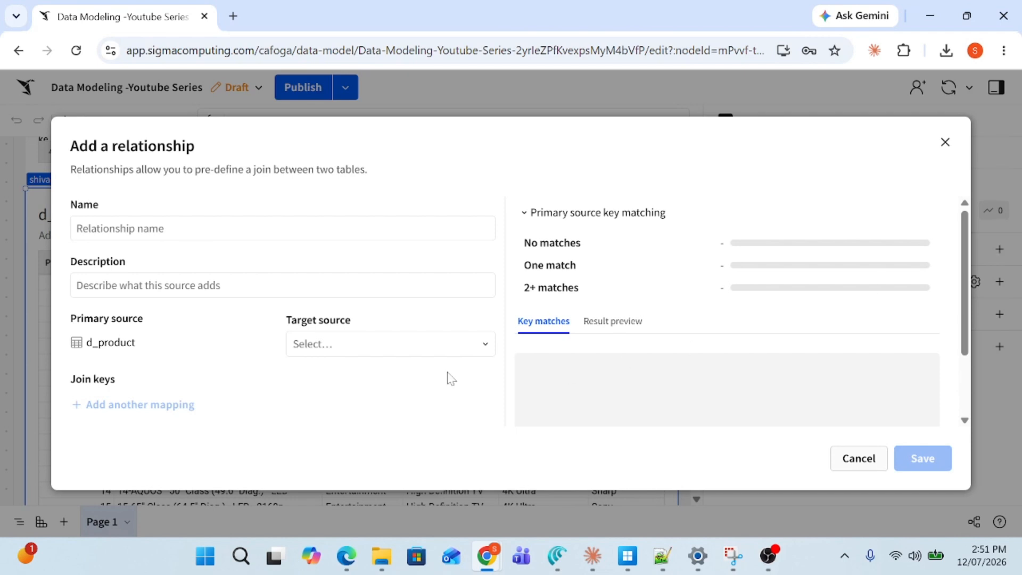
pyautogui.click(383, 347)
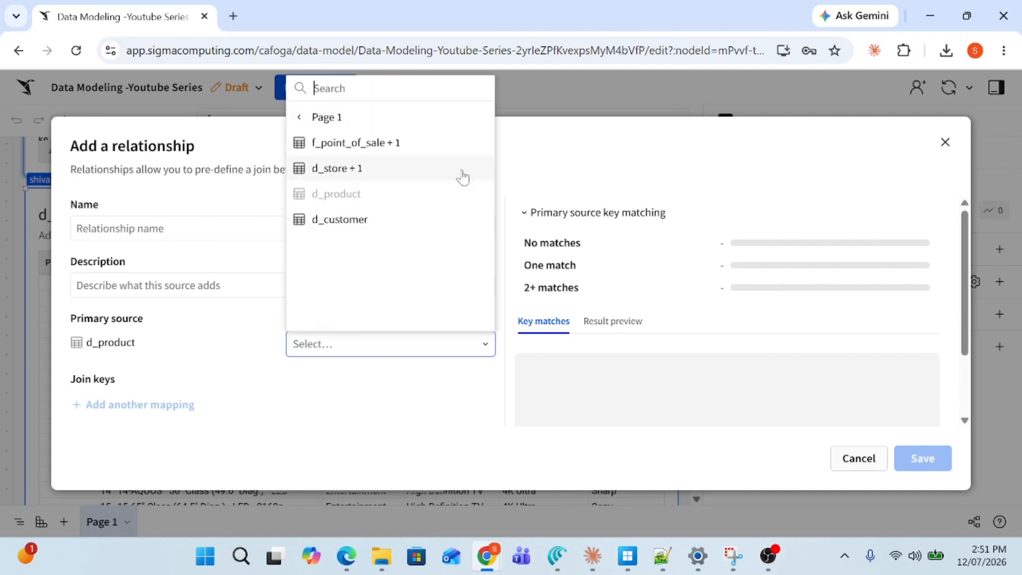
# Name the d_product relationship "Product to Sales".
pyautogui.click(184, 228)
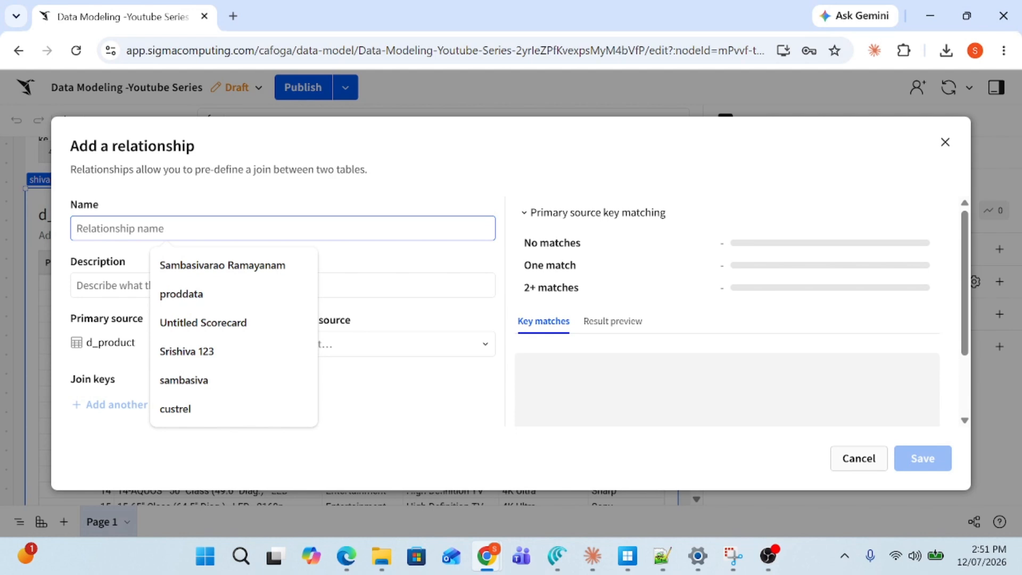
pyautogui.write('R')
pyautogui.press('BackSpace')
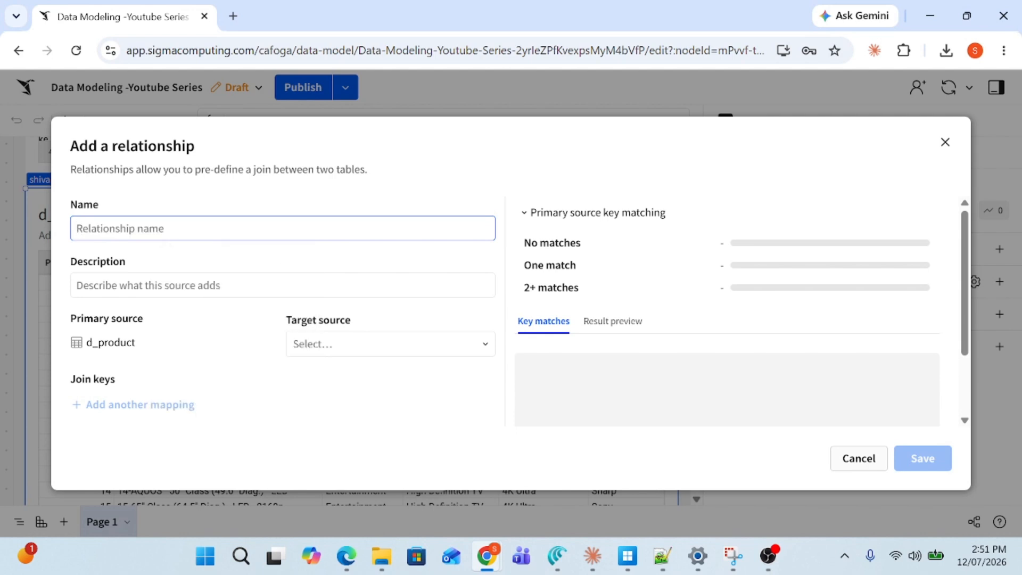
pyautogui.write('Product')
pyautogui.press('BackSpace')
pyautogui.press('BackSpace')
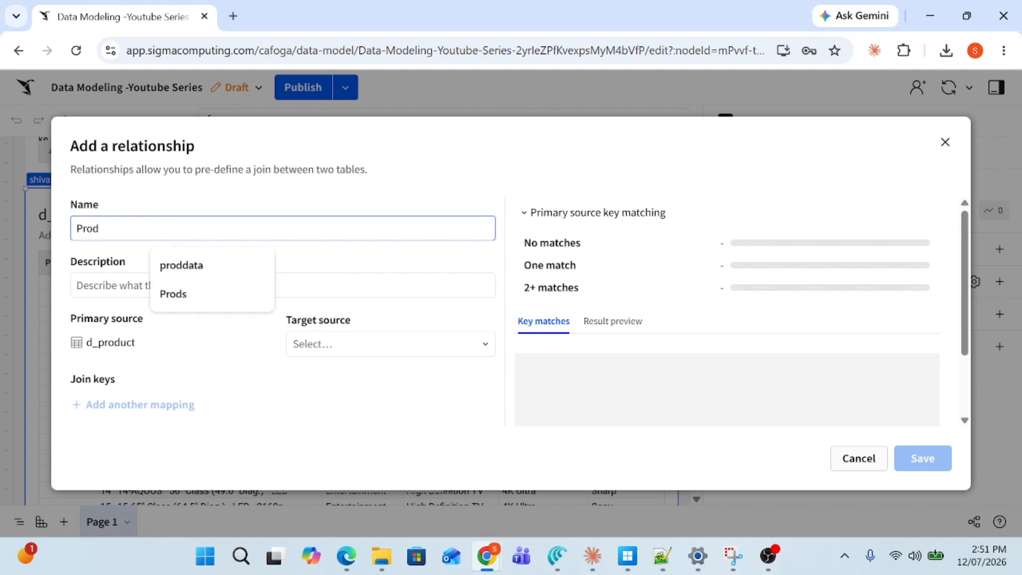
pyautogui.write('uct to')
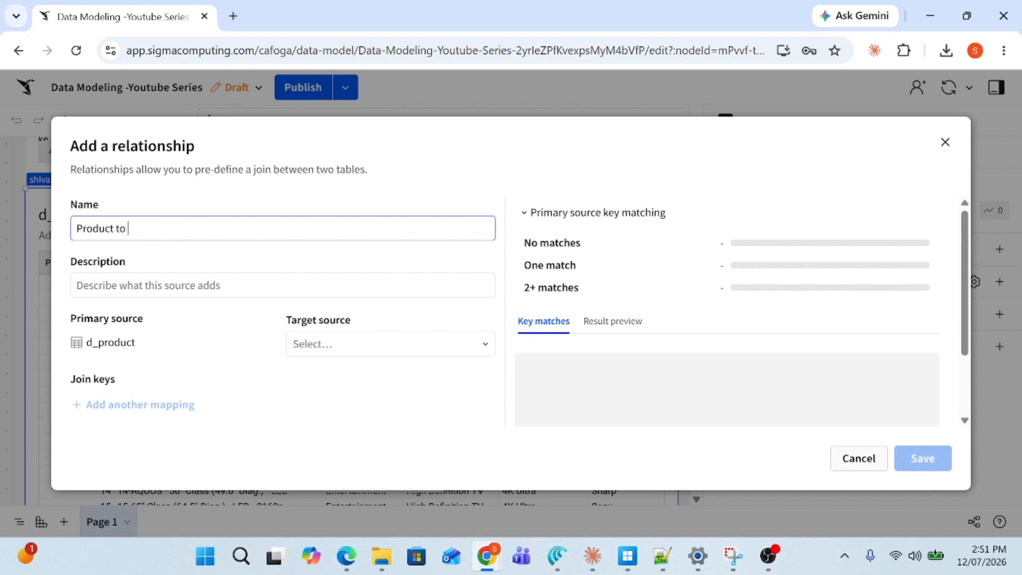
pyautogui.write(' Sales')
# Set the relationship's target source to f_point_of_sale + 1 with Product Key as join key on both sides, and review the key matching.
pyautogui.click(439, 352)
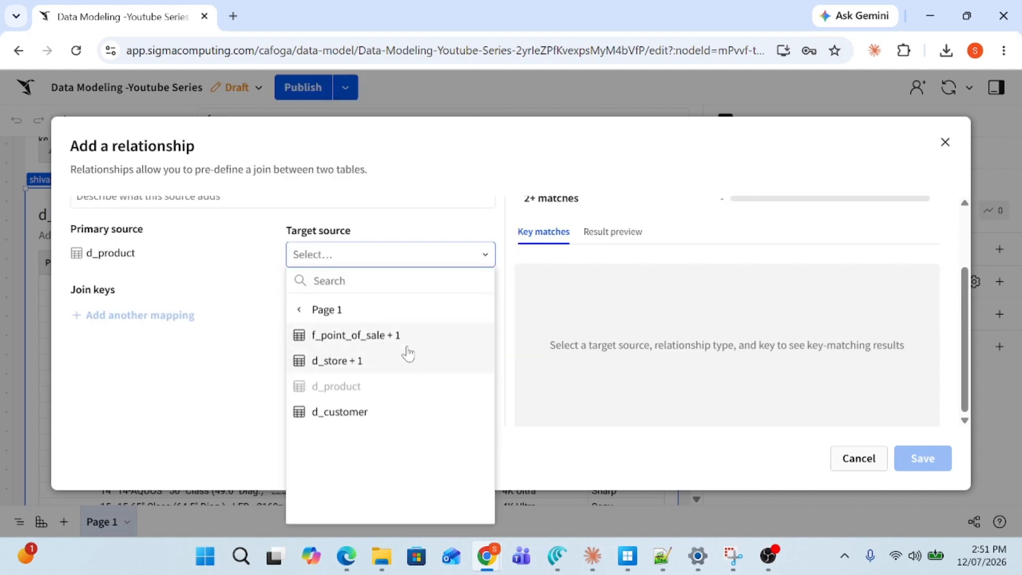
pyautogui.click(419, 340)
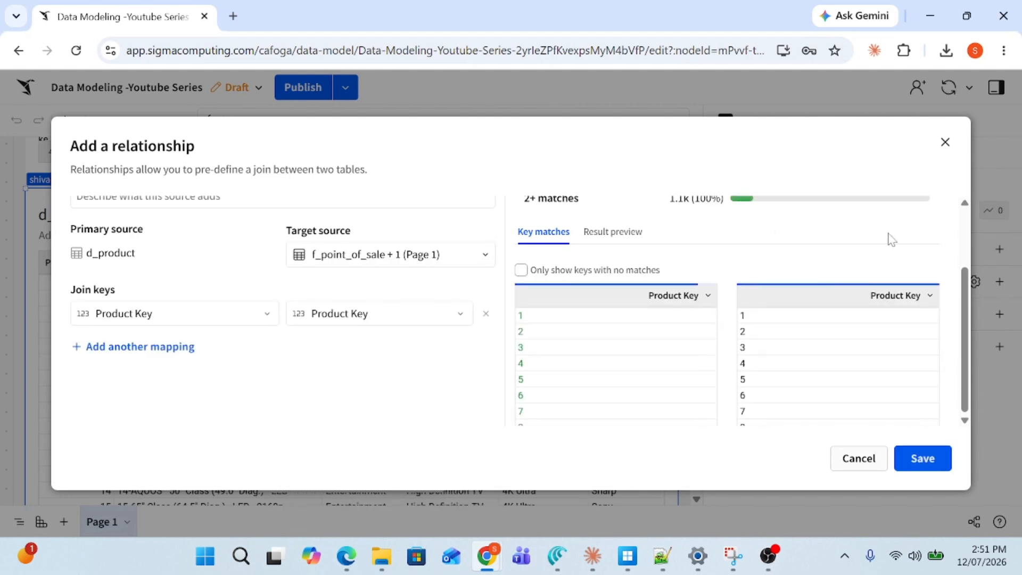
pyautogui.moveTo(972, 302); pyautogui.dragTo(969, 245)
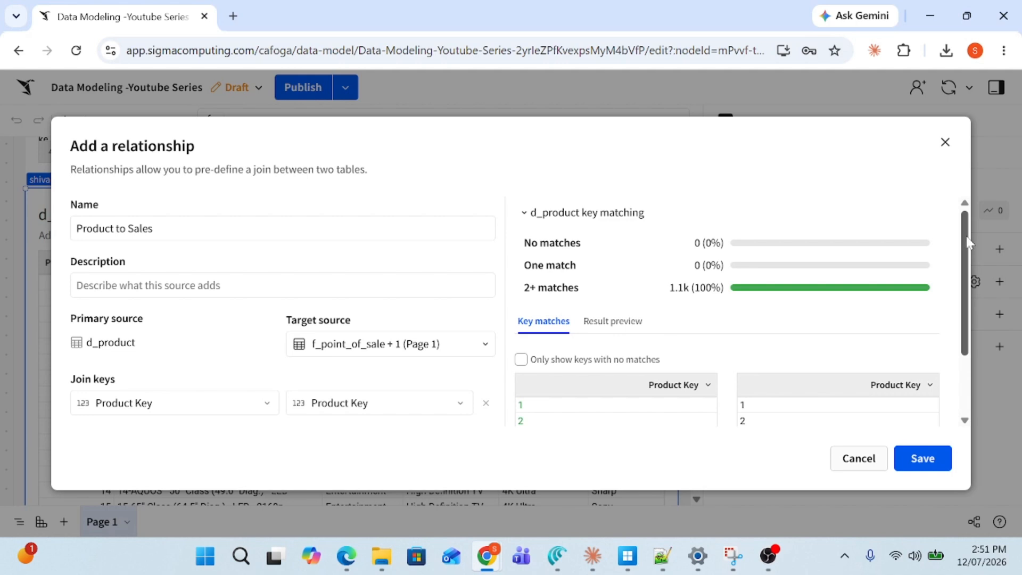
pyautogui.moveTo(967, 235); pyautogui.dragTo(999, 232)
pyautogui.moveTo(967, 298); pyautogui.dragTo(972, 367)
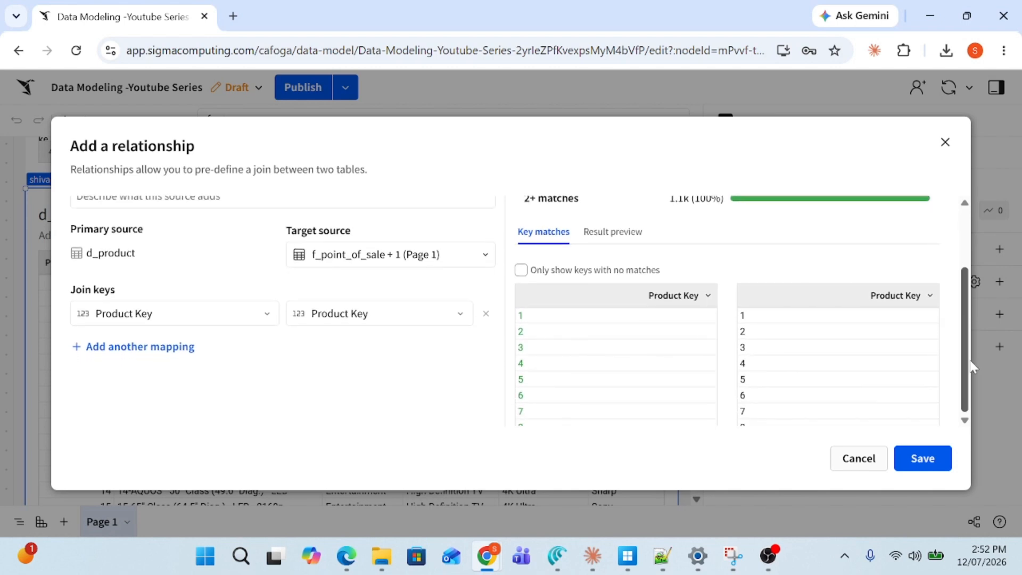
# Preview the joined result of the Product to Sales relationship, return to the key matches and save the relationship.
pyautogui.click(628, 236)
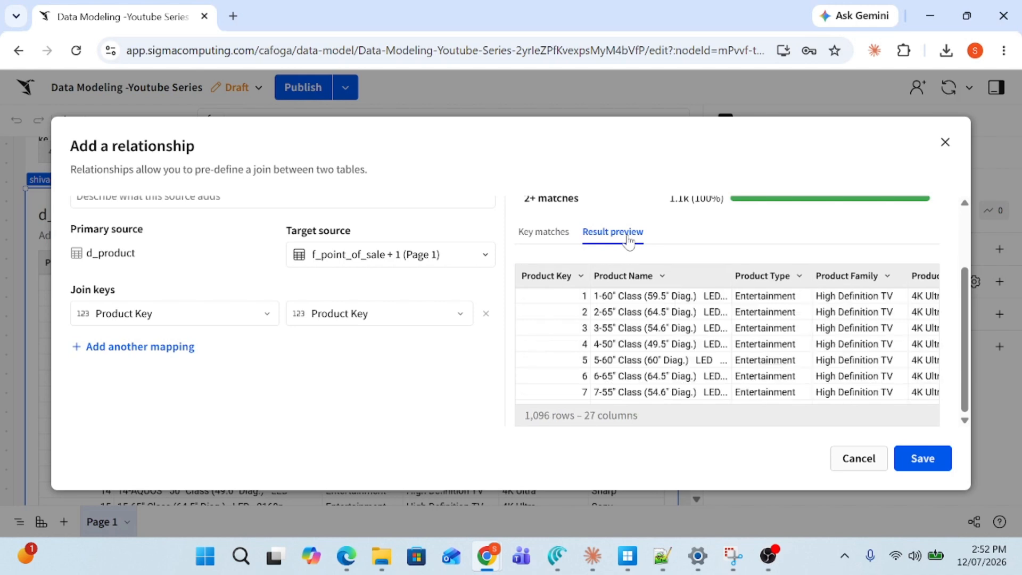
pyautogui.click(558, 240)
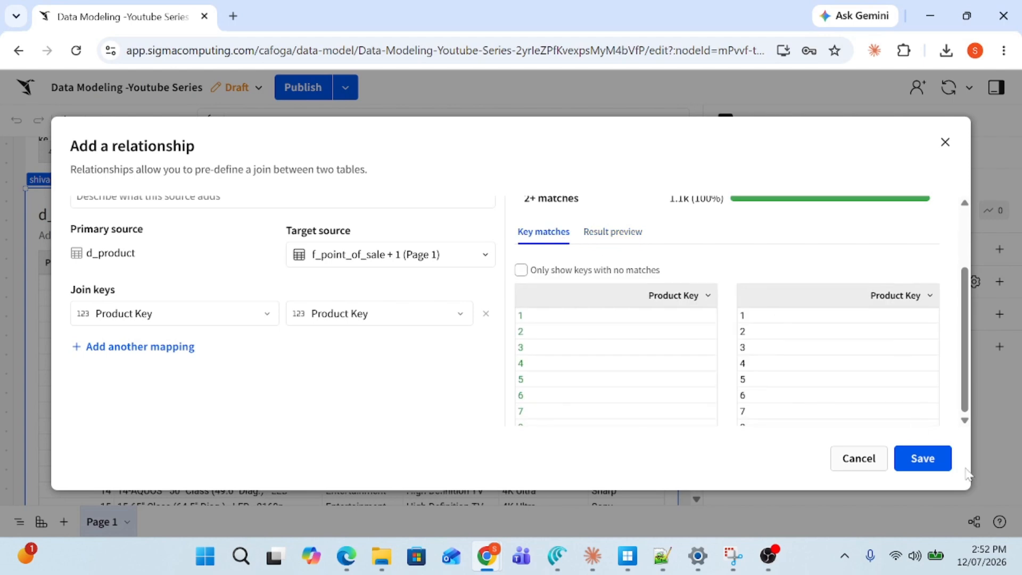
pyautogui.click(943, 462)
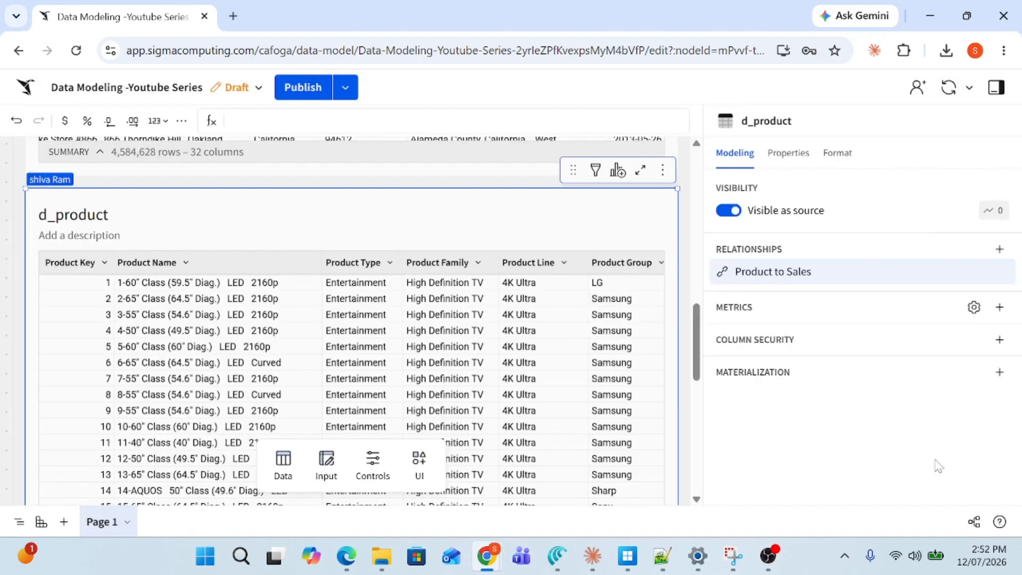
# Rename the f_point_of_sale + 1 table to "Sales Data" and publish the data model.
pyautogui.click(698, 349)
pyautogui.moveTo(697, 349); pyautogui.dragTo(712, 137)
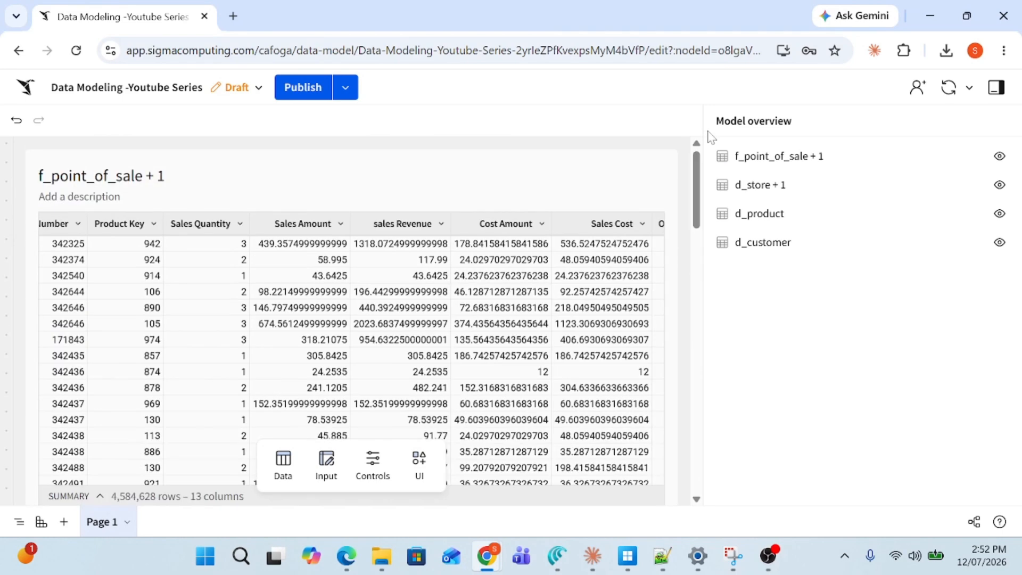
pyautogui.click(142, 175)
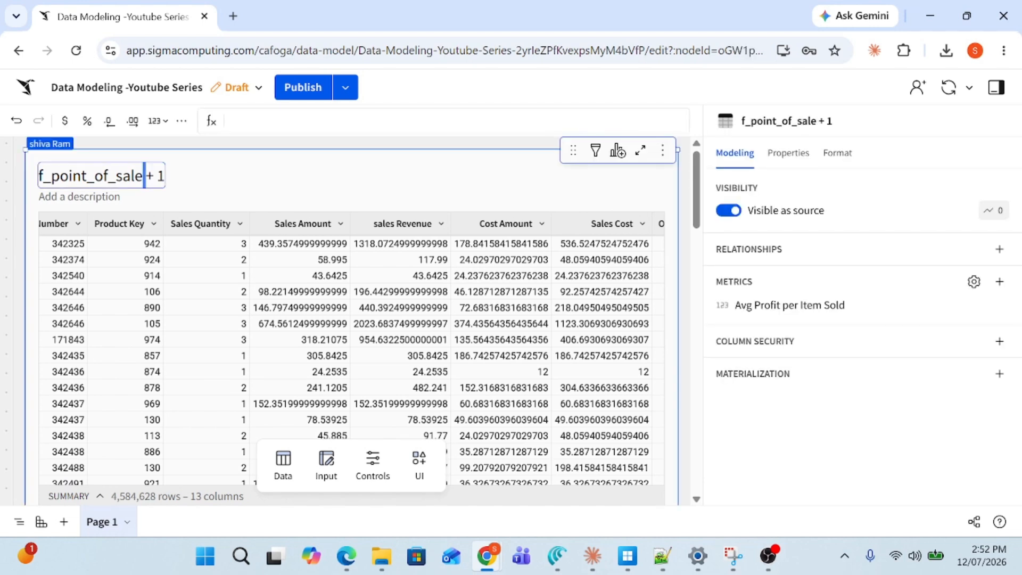
pyautogui.hotkey('ctrl', 'a')
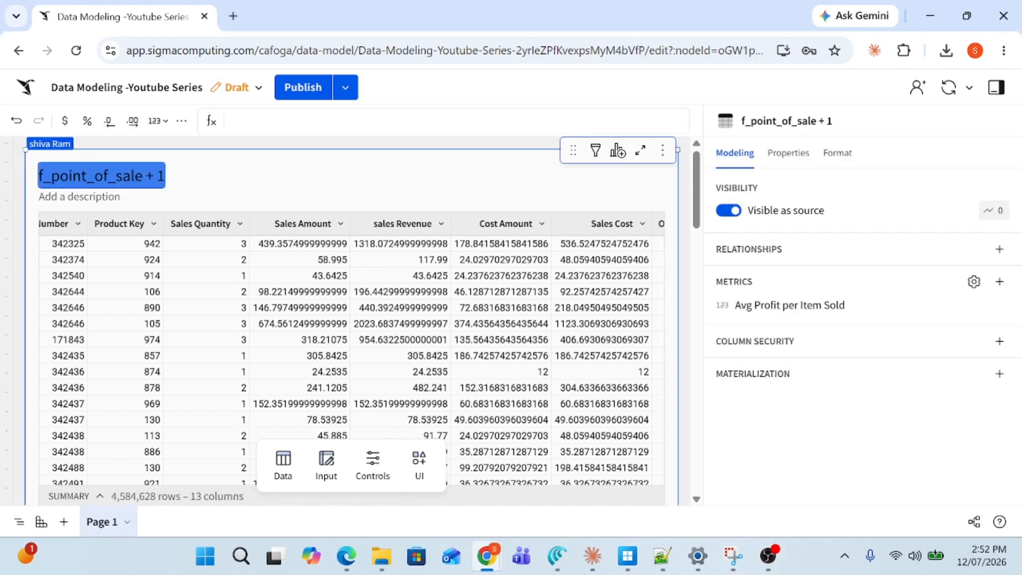
pyautogui.write('Salw')
pyautogui.press('BackSpace')
pyautogui.write('e')
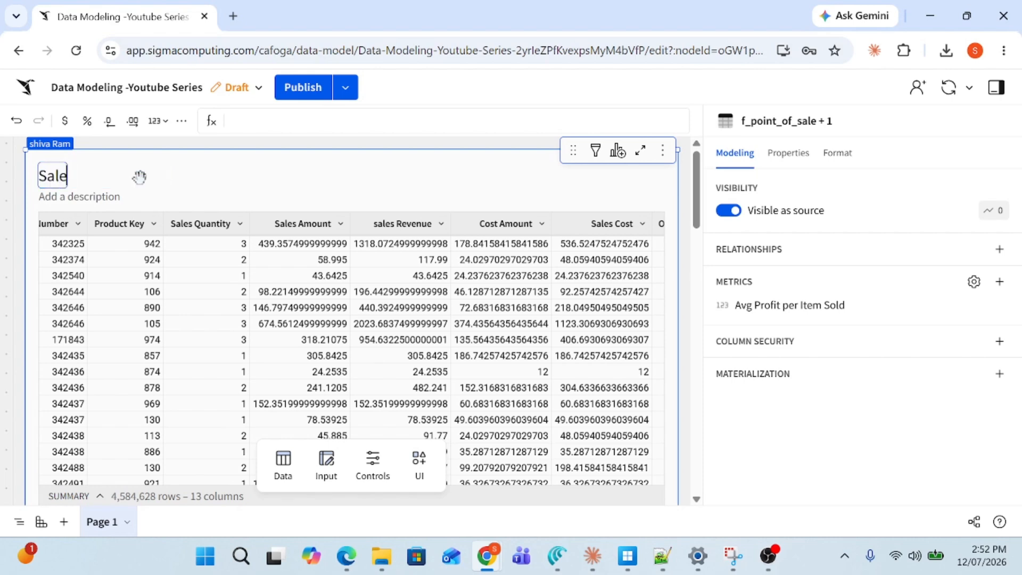
pyautogui.write('s Data')
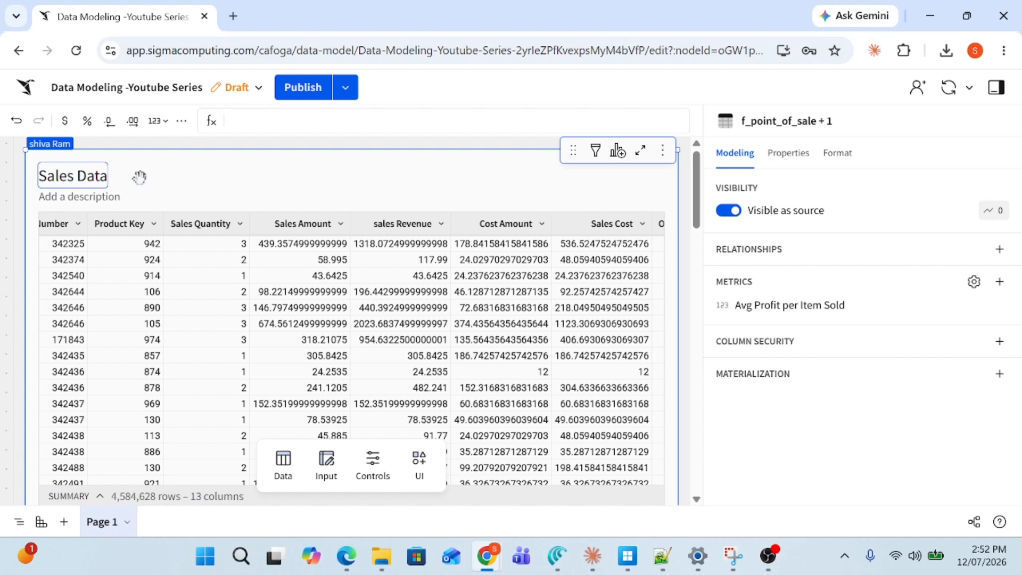
pyautogui.click(239, 197)
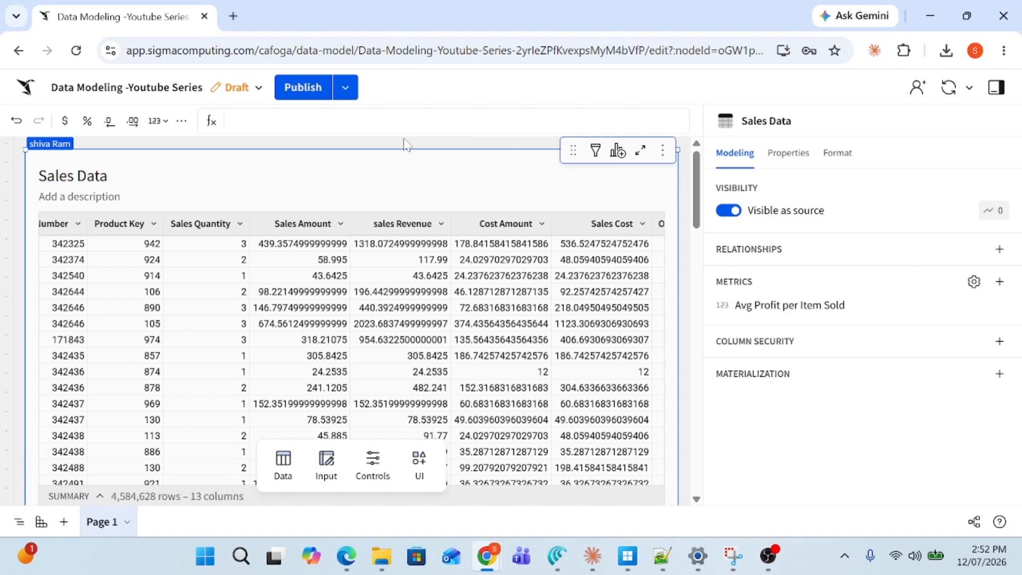
pyautogui.click(310, 94)
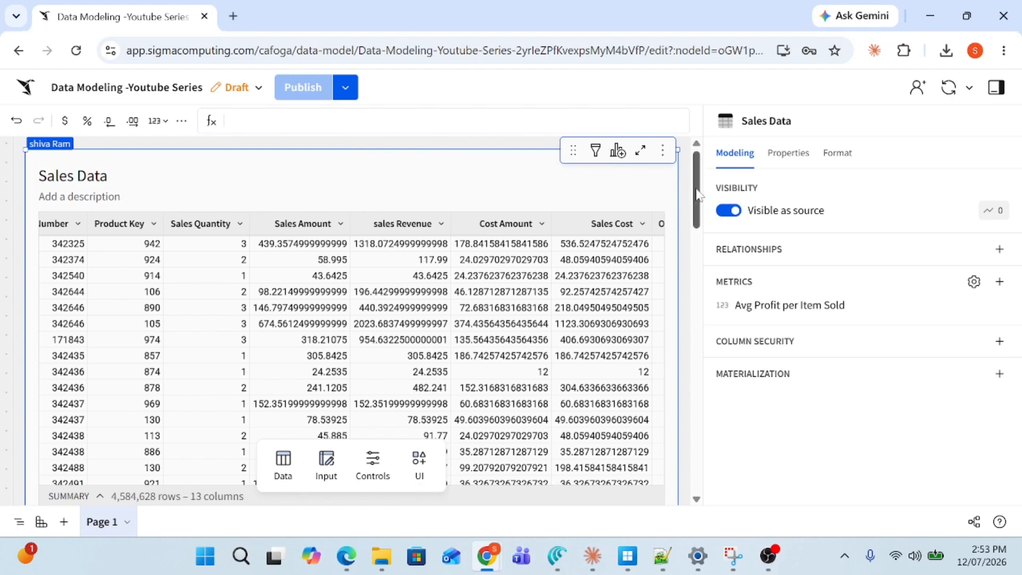
# Look through the d_store + 1 and d_product tables, examining their columns and the relationships set on d_product.
pyautogui.moveTo(697, 193); pyautogui.dragTo(697, 157)
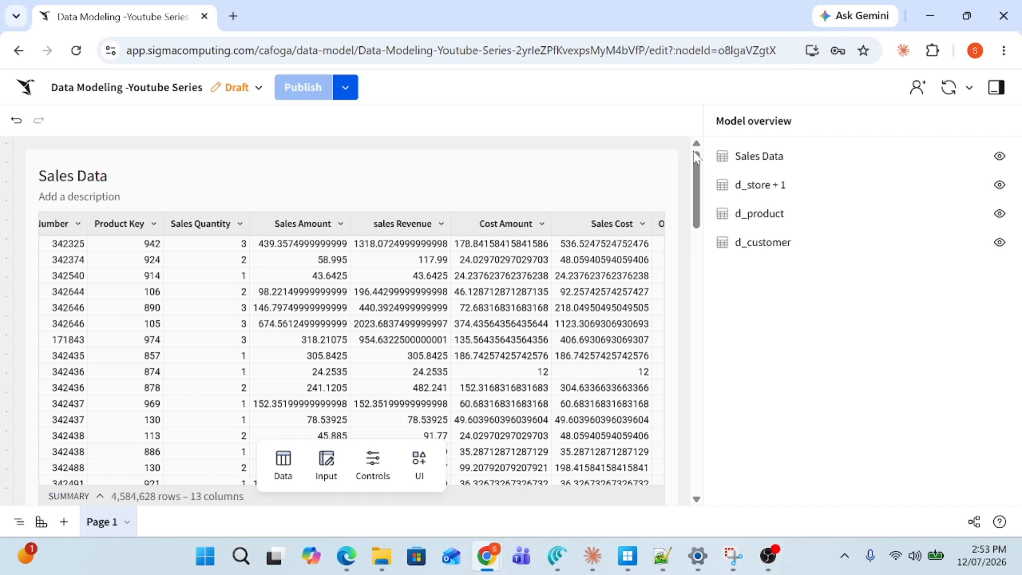
pyautogui.moveTo(696, 157); pyautogui.dragTo(699, 253)
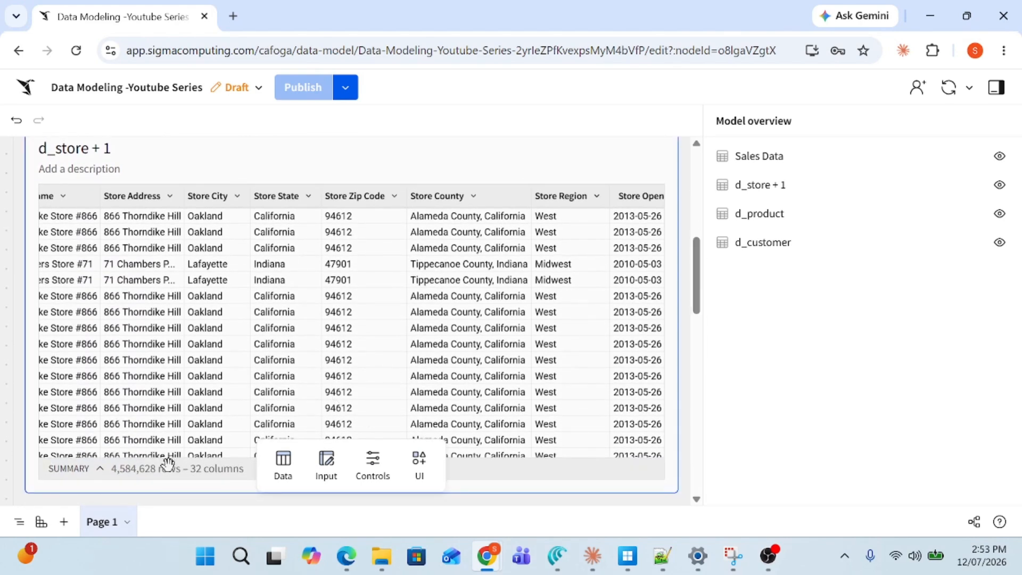
pyautogui.moveTo(167, 456); pyautogui.dragTo(189, 468)
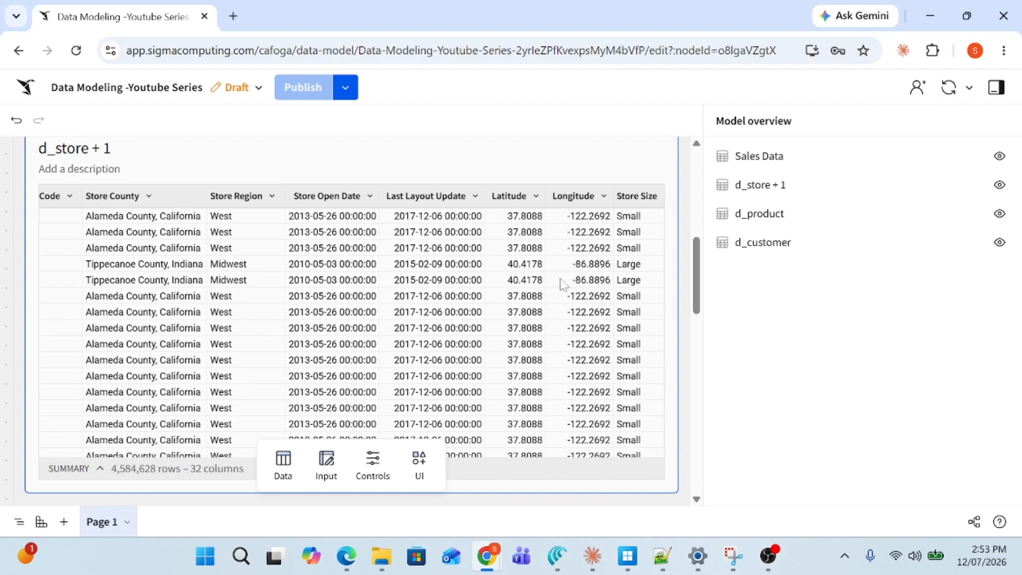
pyautogui.moveTo(699, 271); pyautogui.dragTo(698, 342)
pyautogui.click(566, 332)
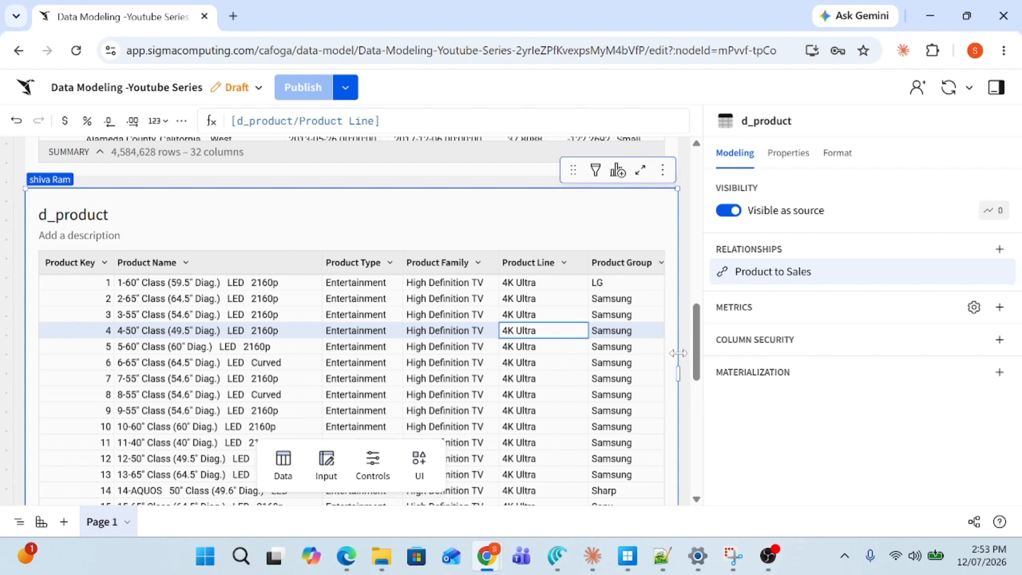
pyautogui.moveTo(695, 357); pyautogui.dragTo(696, 277)
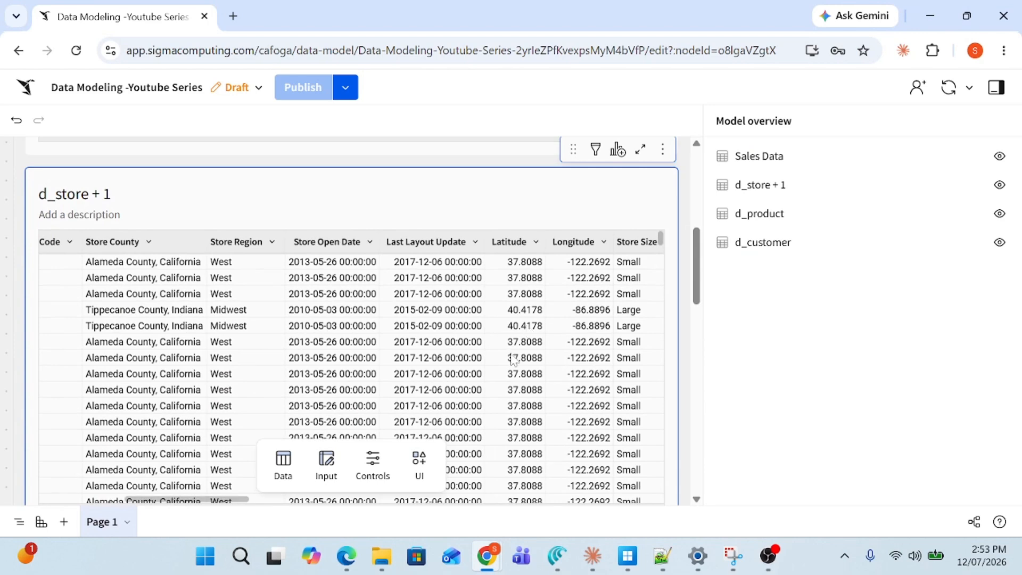
pyautogui.click(514, 359)
pyautogui.moveTo(696, 295); pyautogui.dragTo(697, 324)
pyautogui.click(592, 342)
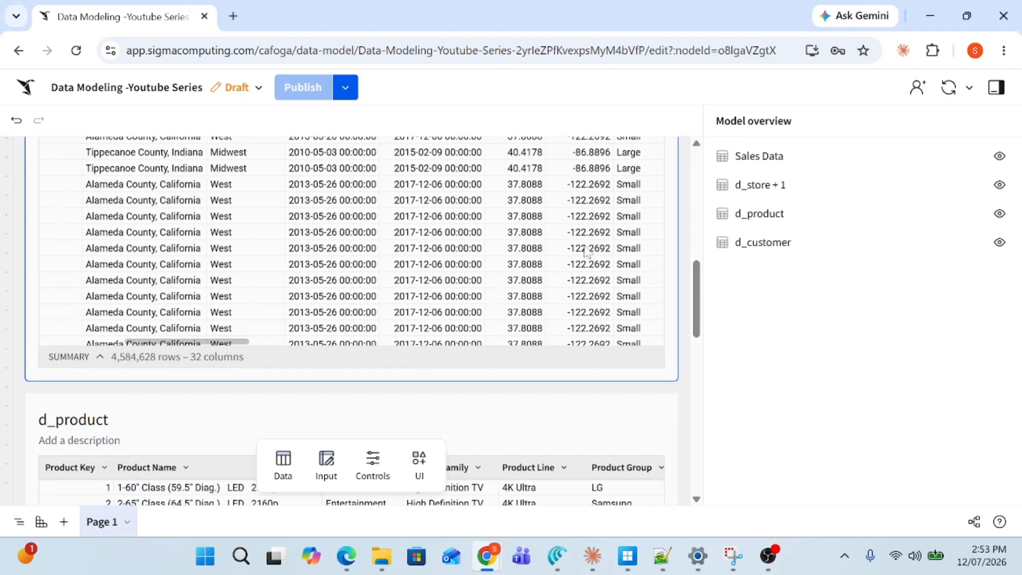
# Hide the Longitude and Latitude columns of the d_store + 1 table.
pyautogui.click(586, 250)
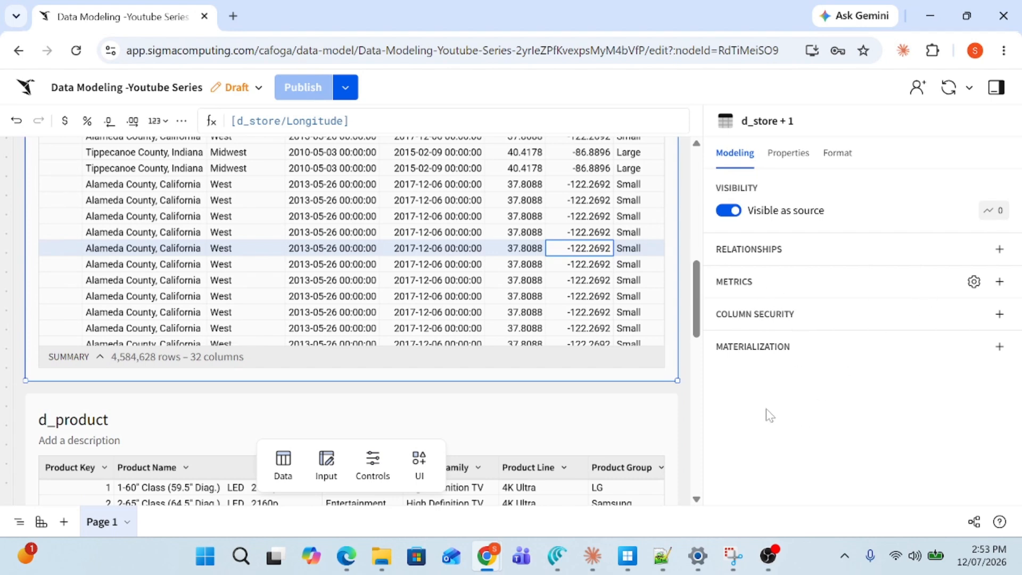
pyautogui.click(794, 159)
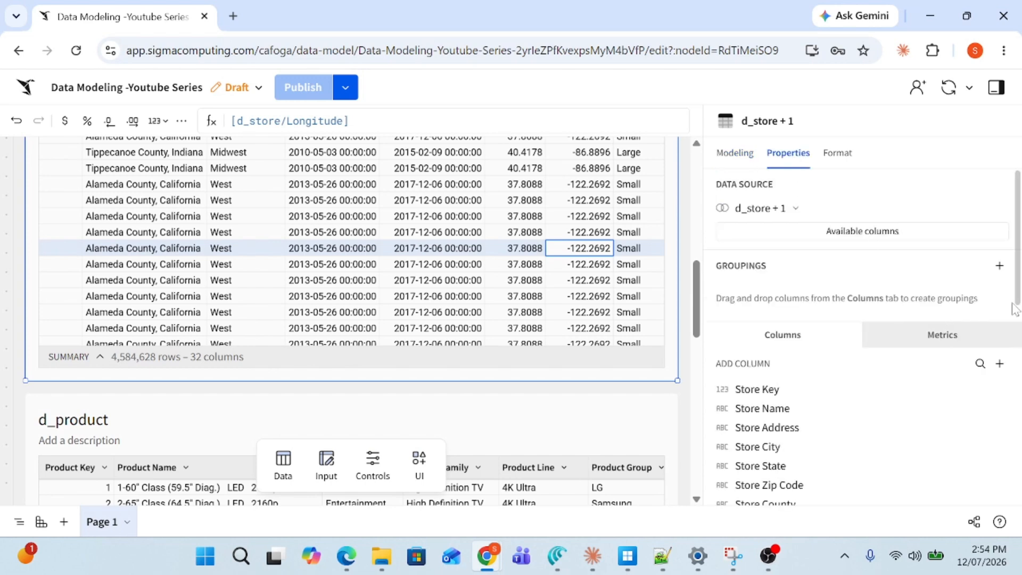
pyautogui.moveTo(1014, 307); pyautogui.dragTo(1018, 413)
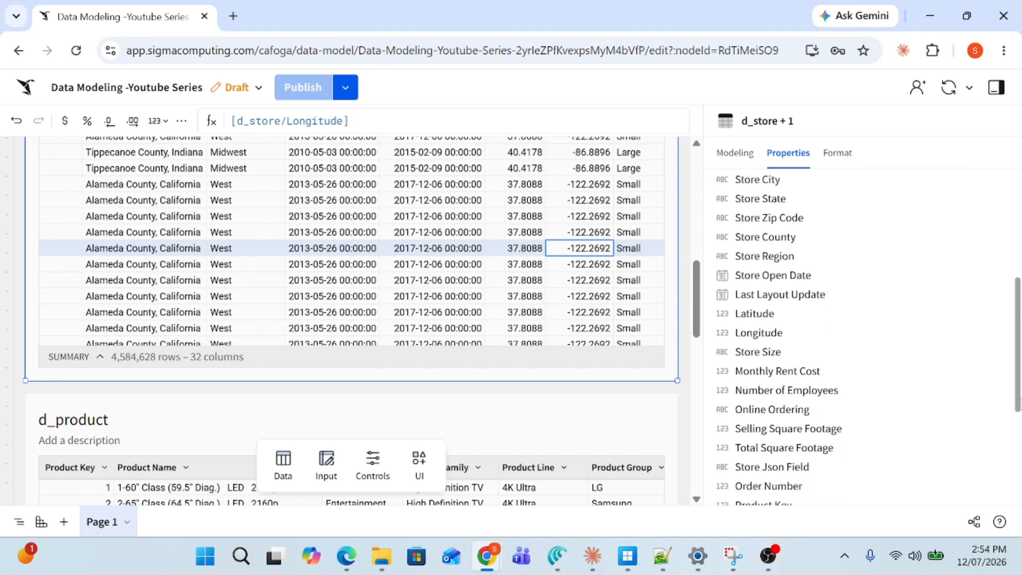
pyautogui.rightClick(791, 340)
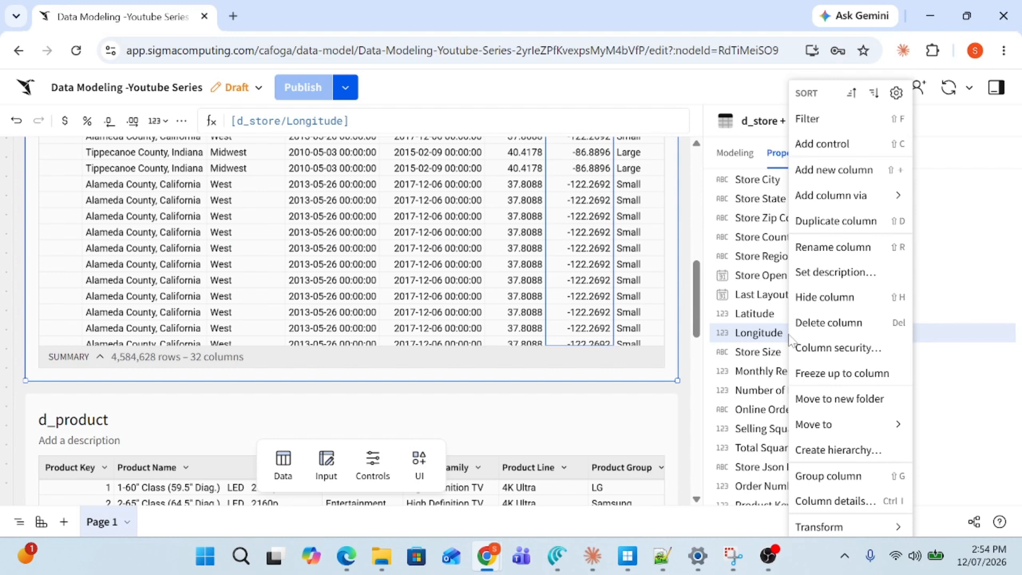
pyautogui.click(839, 297)
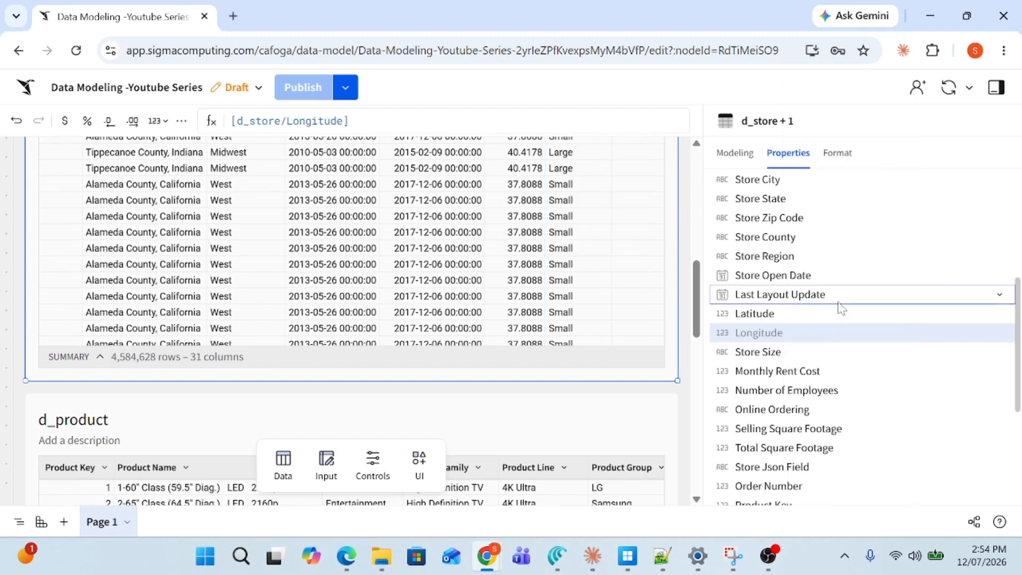
pyautogui.rightClick(756, 318)
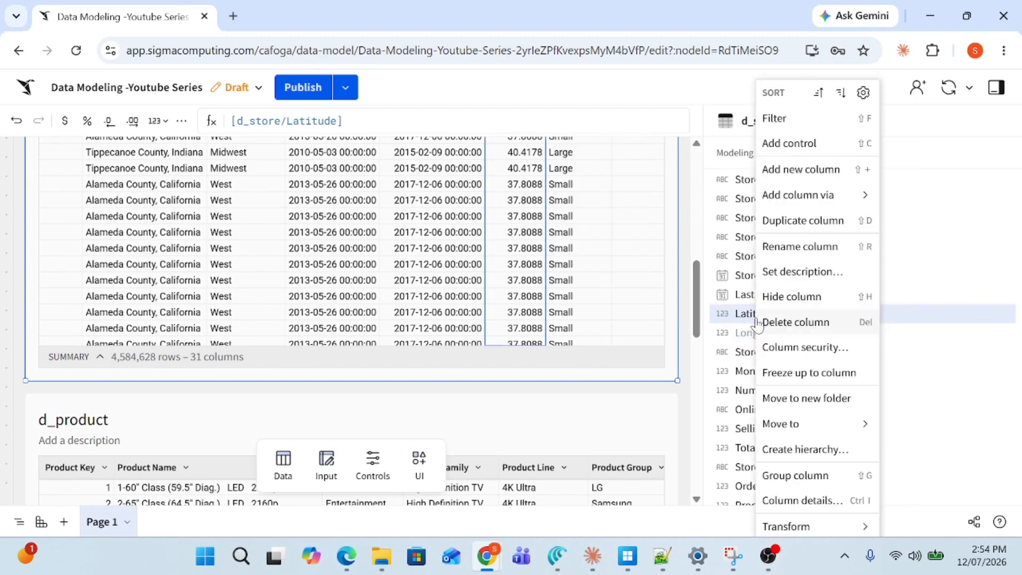
pyautogui.click(795, 302)
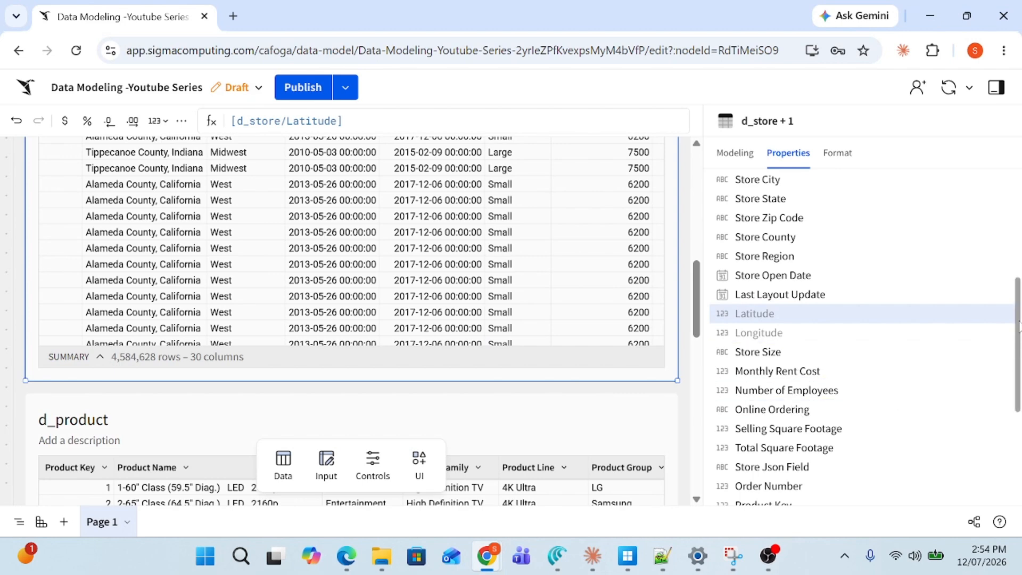
# Hide the Store Json Field column of the d_store + 1 table and check its remaining columns.
pyautogui.moveTo(1018, 326); pyautogui.dragTo(1017, 389)
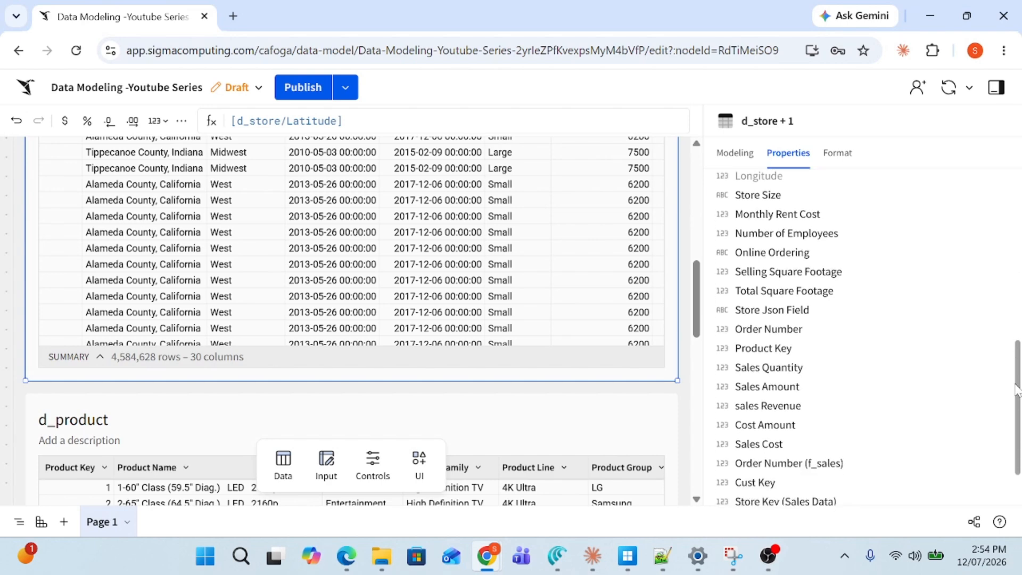
pyautogui.rightClick(794, 315)
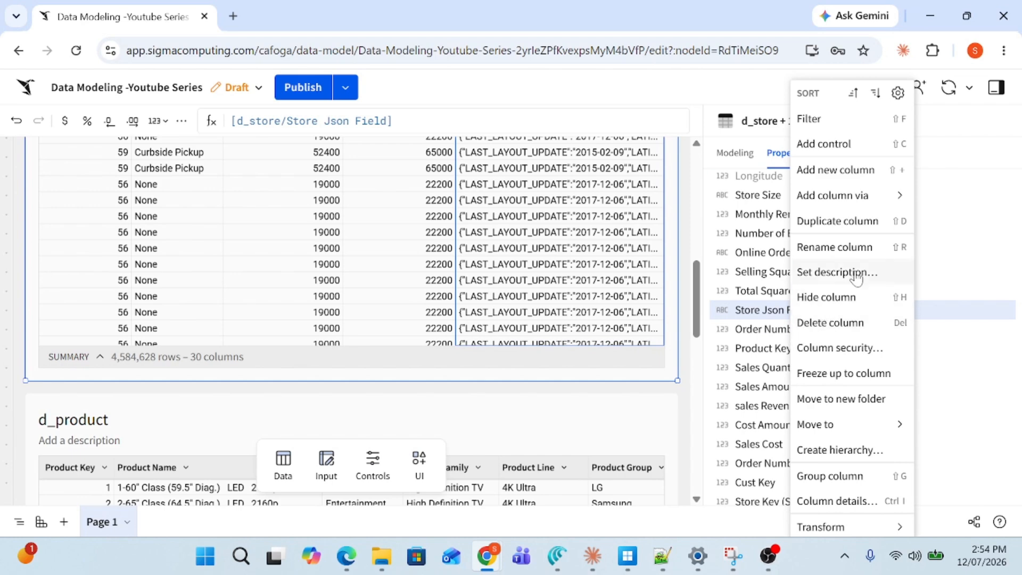
pyautogui.click(840, 299)
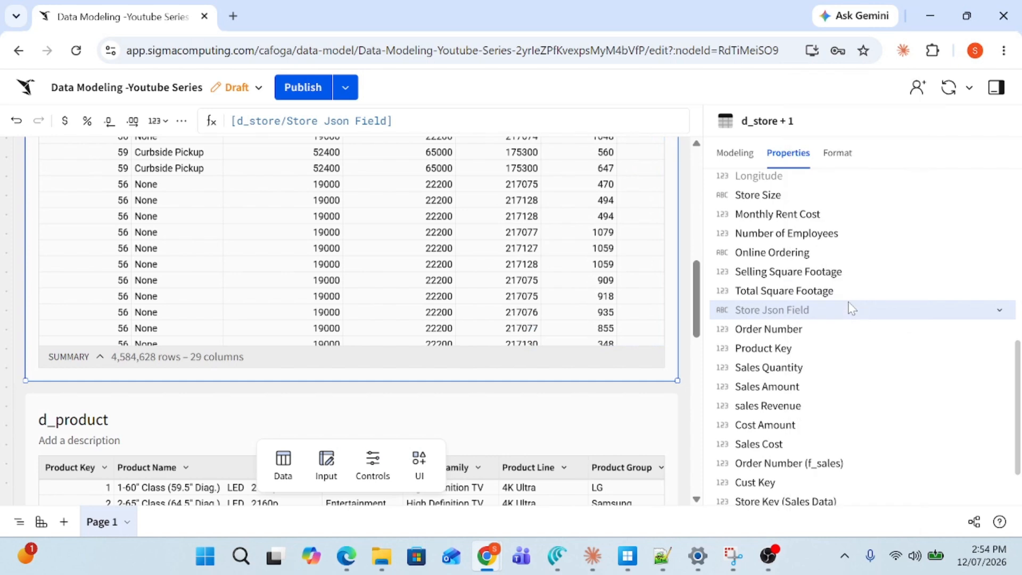
pyautogui.moveTo(1017, 361); pyautogui.dragTo(1017, 410)
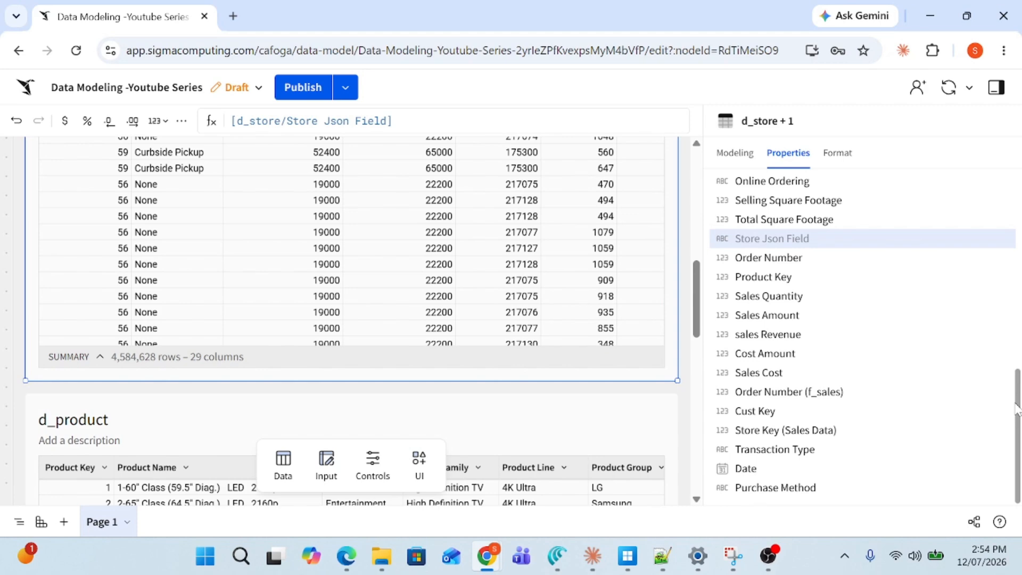
# Deselect the d_store + 1 table, return to the Sales Data table and publish the data model's changes.
pyautogui.click(627, 427)
pyautogui.moveTo(696, 344); pyautogui.dragTo(673, 159)
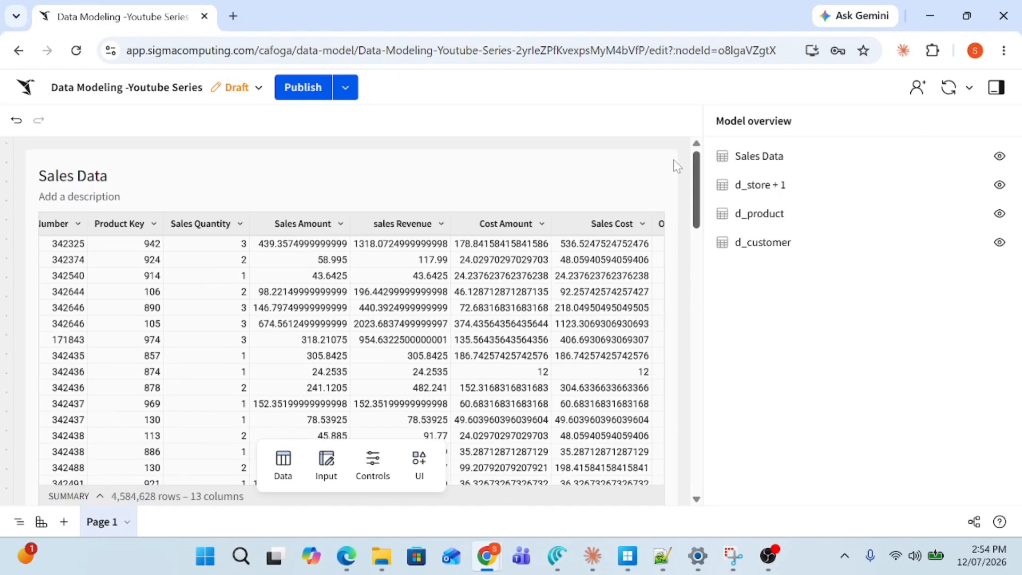
pyautogui.click(313, 94)
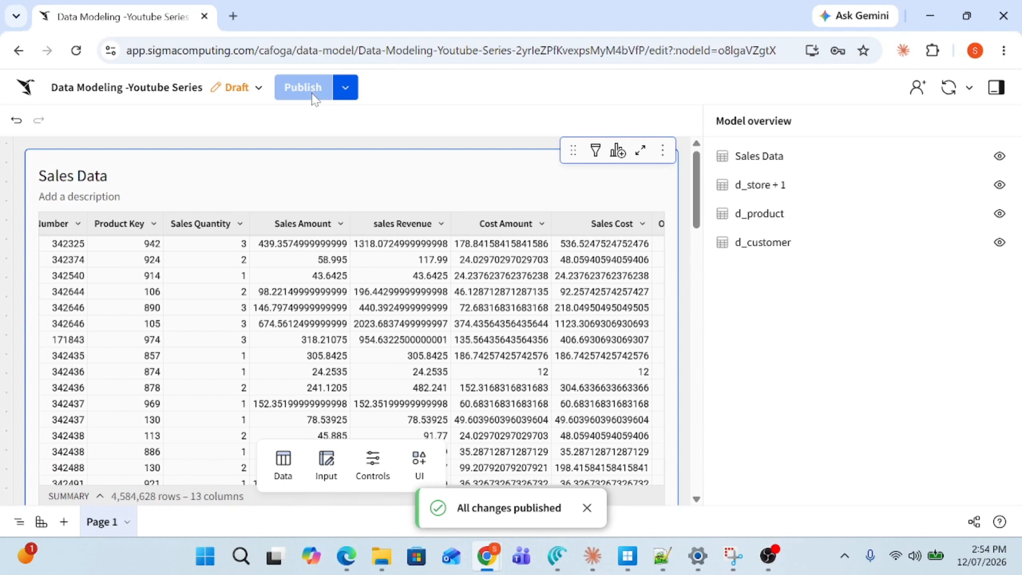
# Open the choice of UI elements that can be added to the data model page.
pyautogui.click(417, 478)
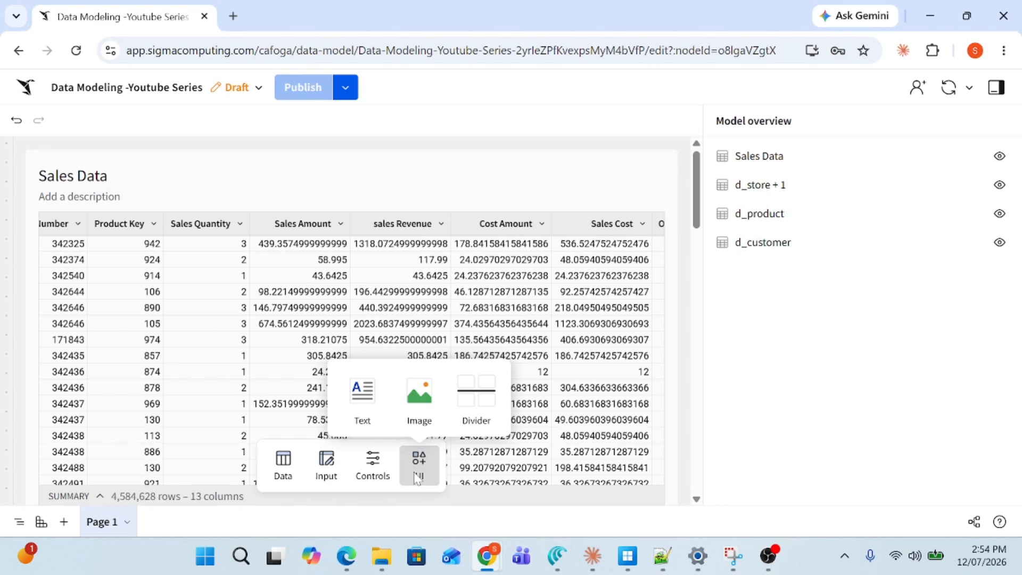